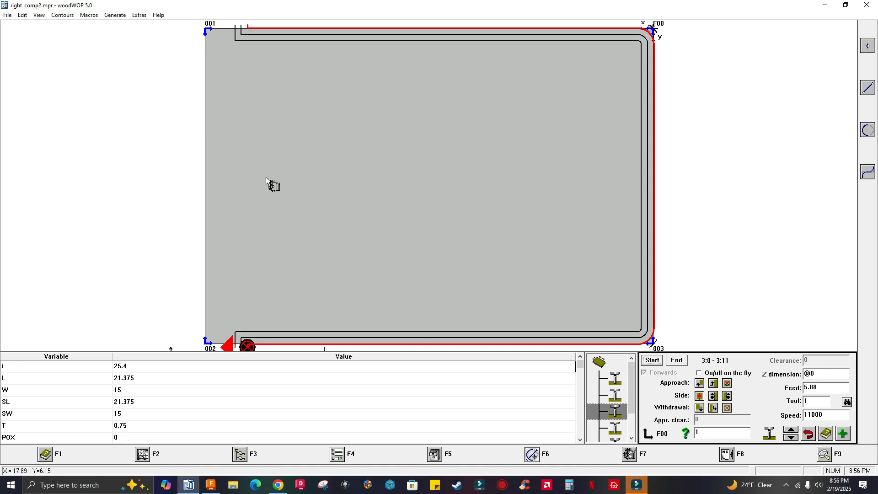
- Examine the tool's start point and approach direction near corner 002 in the right_comp2 program
right_click(284, 225)
left_click_drag(319, 245, 340, 296)
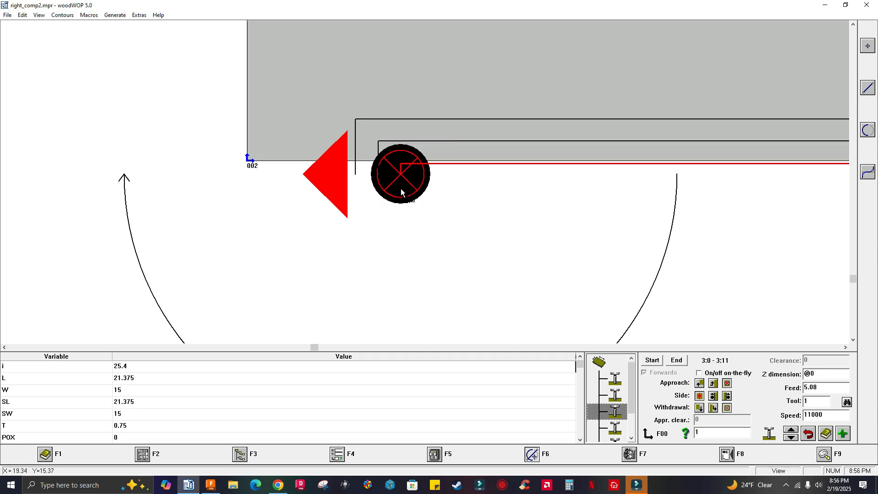
right_click(456, 235)
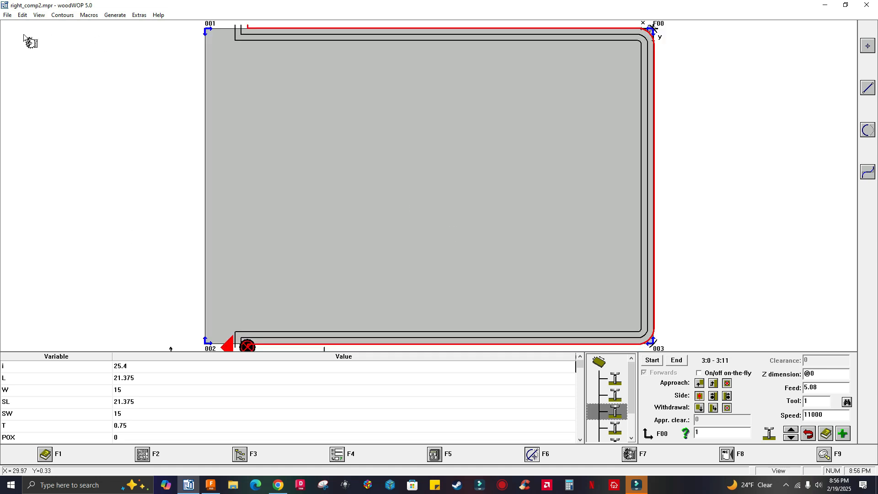
- Open right_comp1.mpr and examine the tool's start point and approach direction near corner 002
left_click(8, 16)
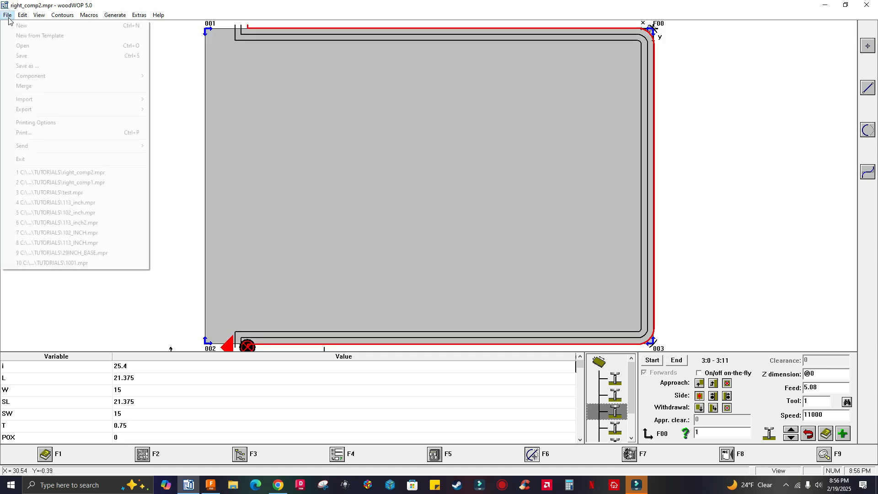
left_click(79, 183)
right_click(513, 298)
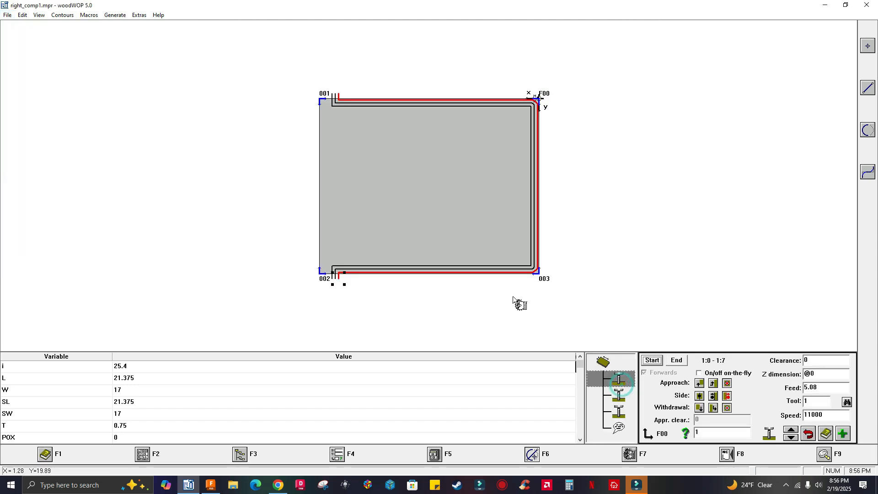
left_click_drag(314, 231, 351, 277)
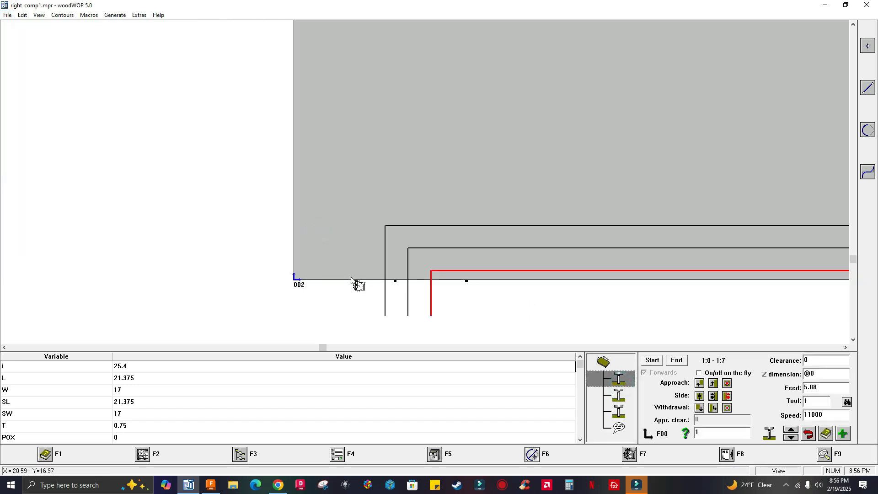
right_click(660, 258)
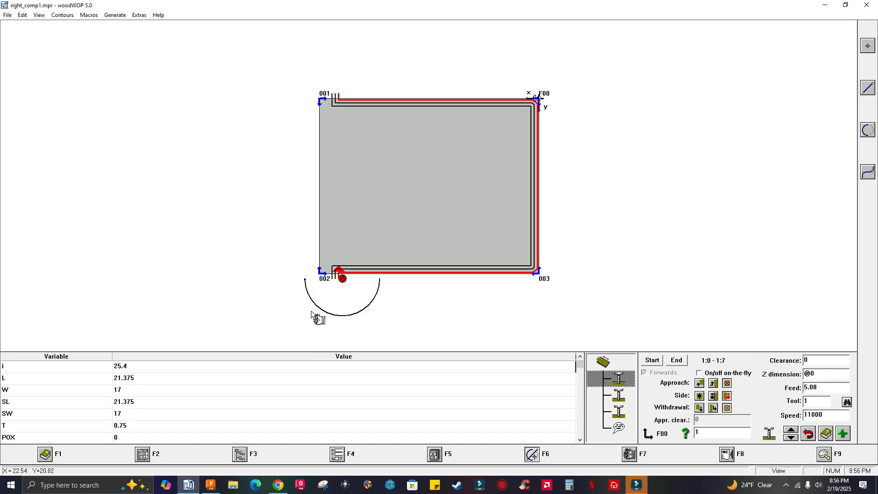
right_click(306, 321)
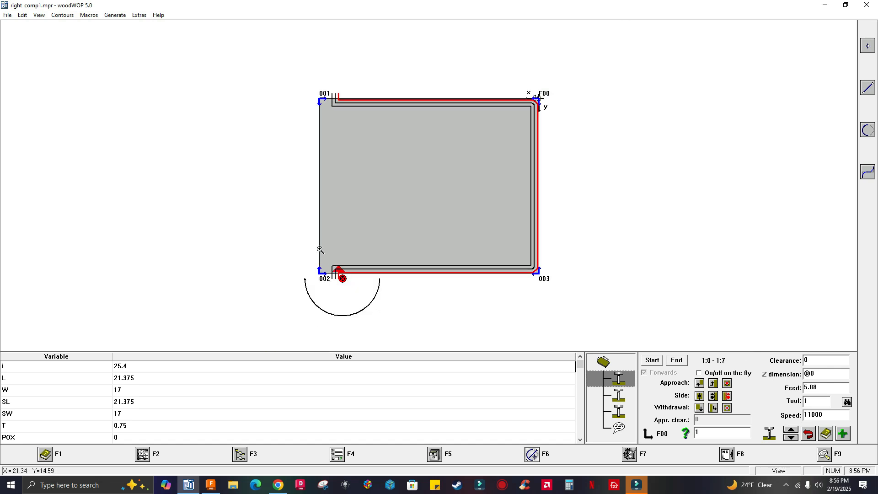
left_click_drag(320, 249, 359, 293)
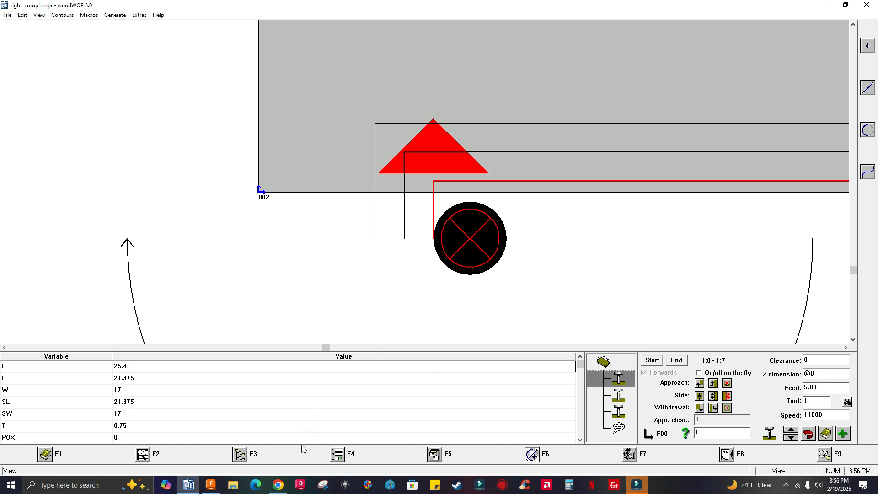
- Switch to Chrome and read the woodWOP post's change note on cutter compensation support
left_click(278, 486)
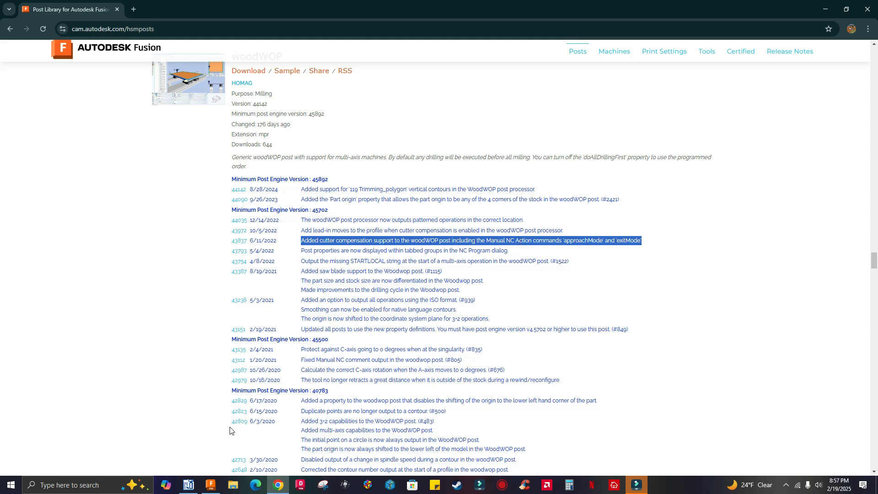
- Switch to Autodesk Fusion and examine the 2D Pocket toolpath in the right tool compensation 2 setup
left_click(211, 484)
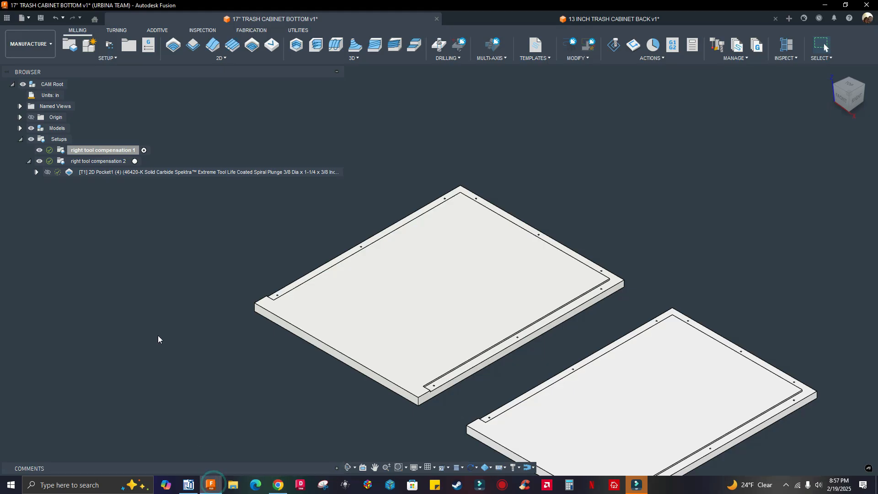
scroll(170, 274, "down", 2)
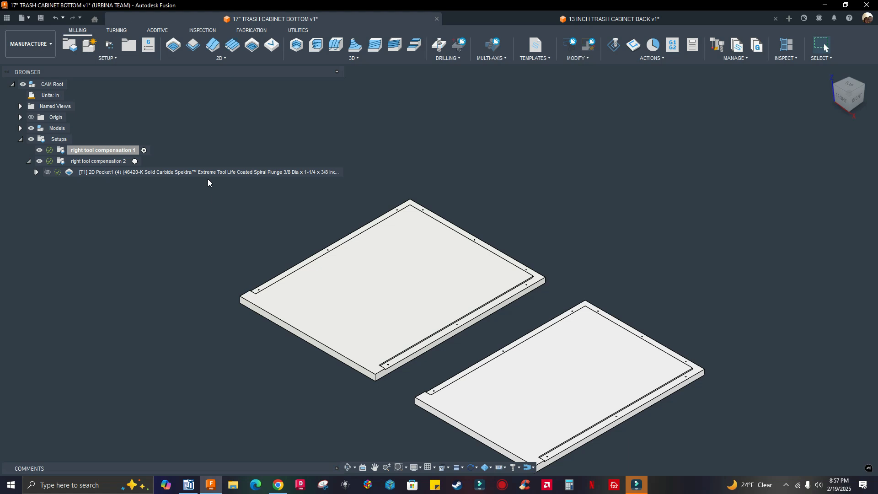
left_click(207, 177)
scroll(566, 334, "up", 2)
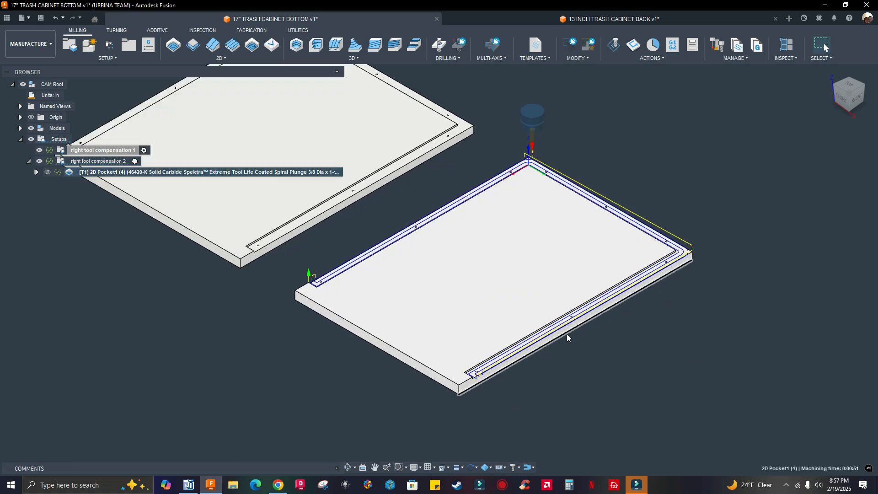
scroll(459, 388, "up", 3)
scroll(533, 341, "down", 4)
scroll(569, 323, "up", 2)
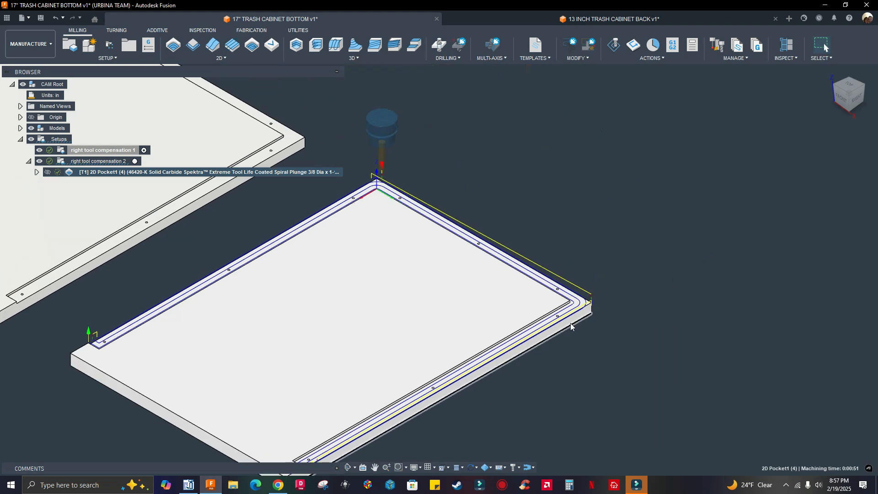
scroll(570, 322, "up", 1)
scroll(569, 314, "down", 4)
scroll(553, 303, "up", 3)
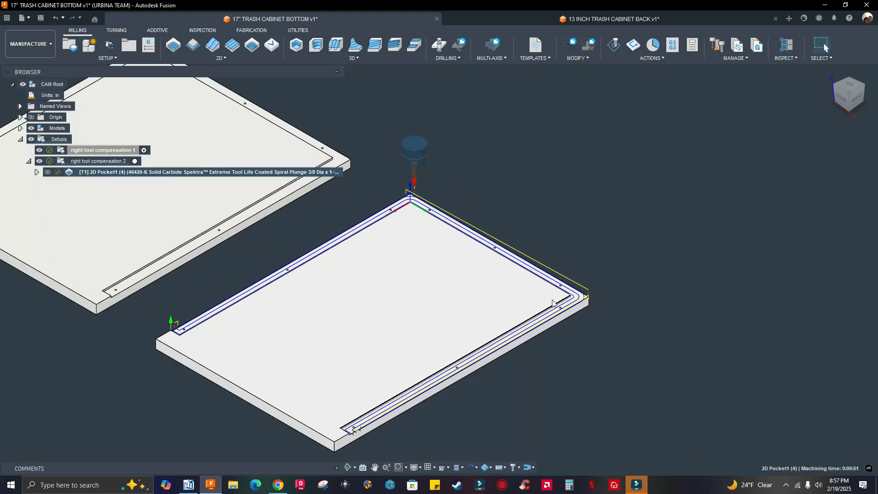
scroll(612, 339, "up", 2)
scroll(613, 317, "down", 4)
scroll(613, 288, "up", 3)
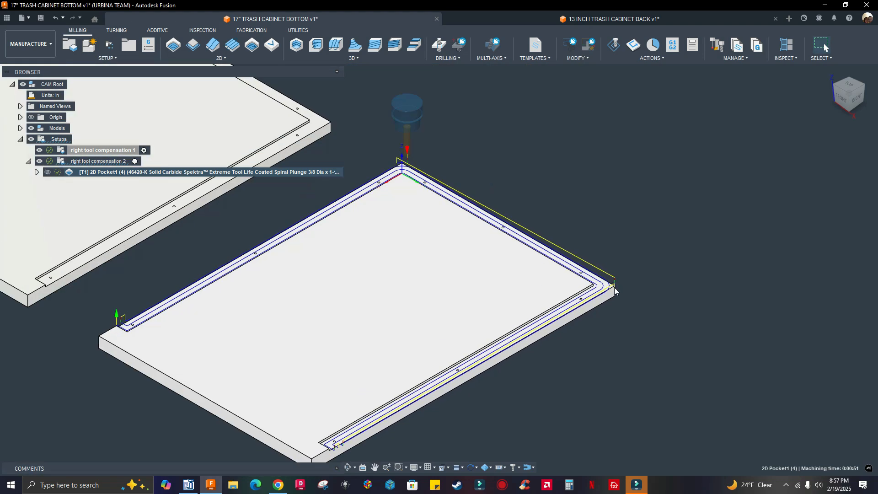
scroll(613, 287, "down", 4)
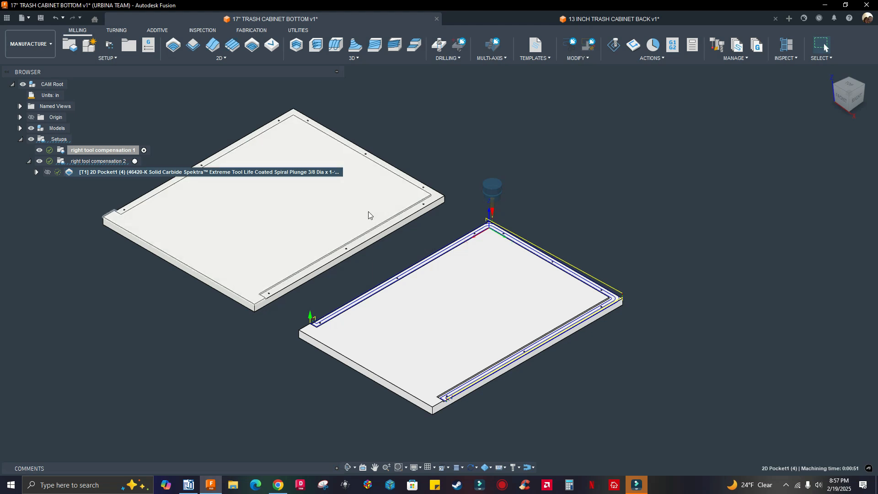
right_click(216, 174)
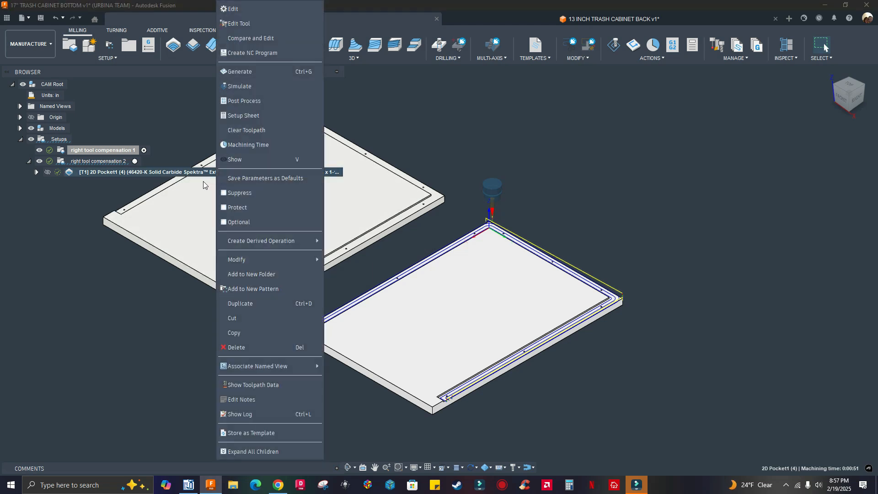
left_click(83, 282)
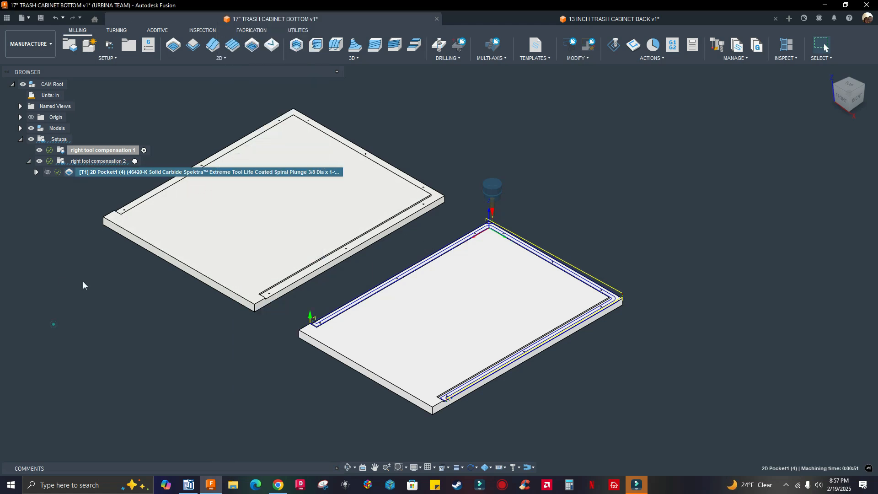
right_click(149, 173)
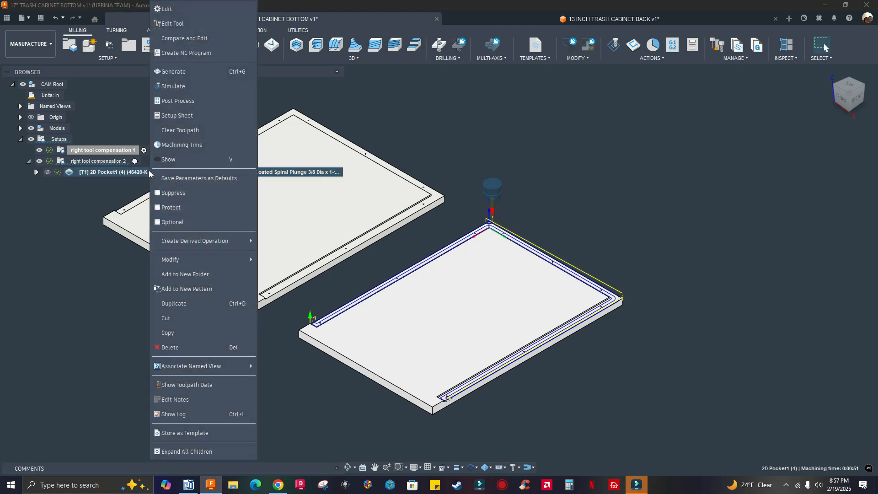
left_click(461, 186)
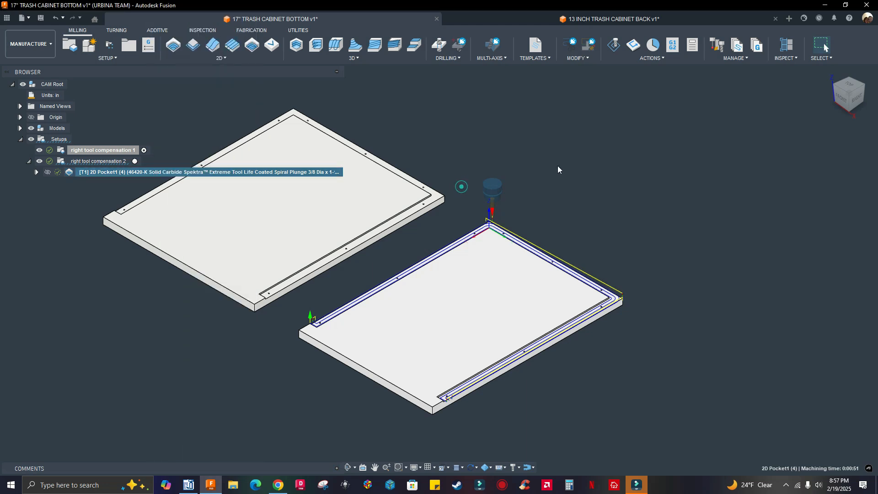
- Examine the 2D Pocket toolpath around the panel from above and in isometric view, and clear the selection
left_click(852, 84)
scroll(533, 256, "up", 10)
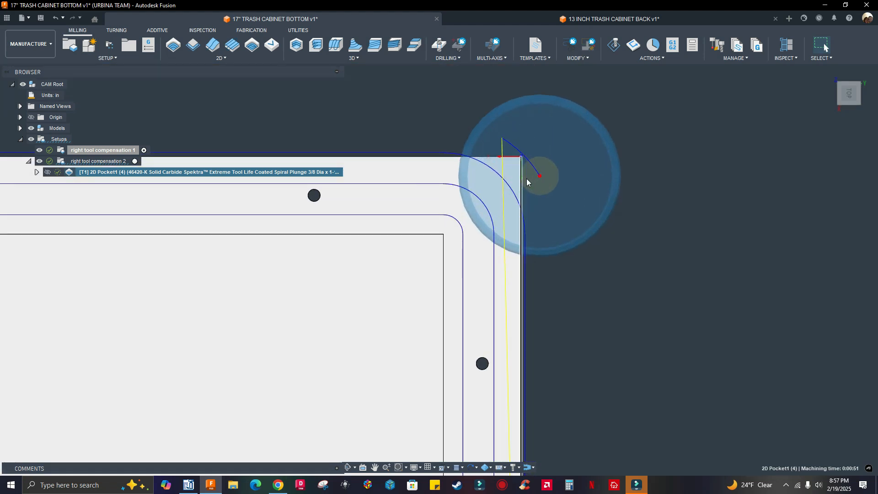
scroll(528, 181, "down", 4)
scroll(542, 192, "down", 5)
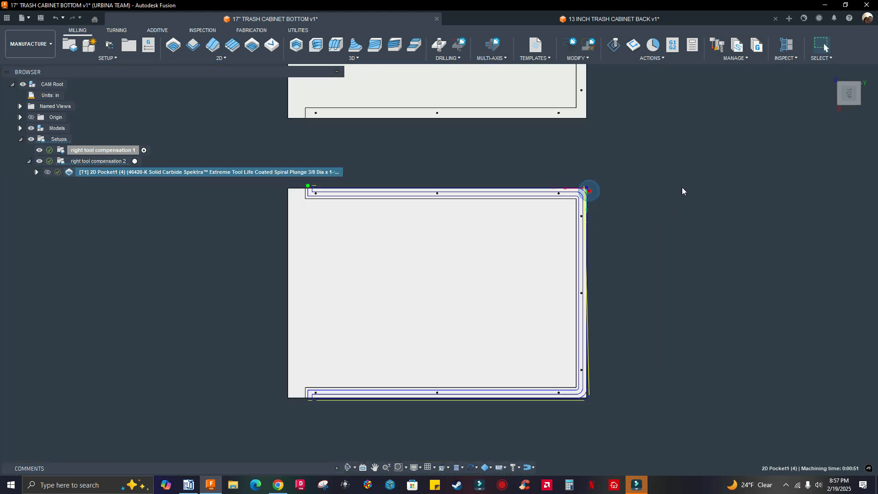
left_click(827, 75)
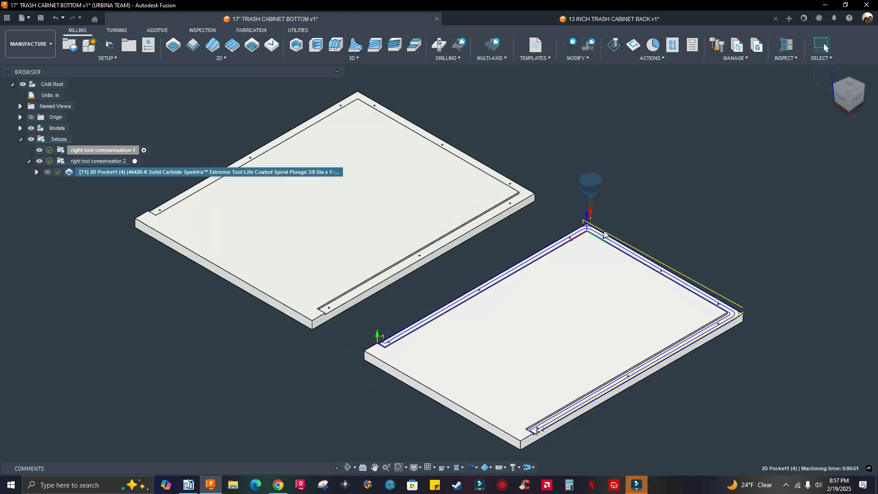
middle_click_drag(581, 236, 535, 200)
scroll(536, 200, "up", 2)
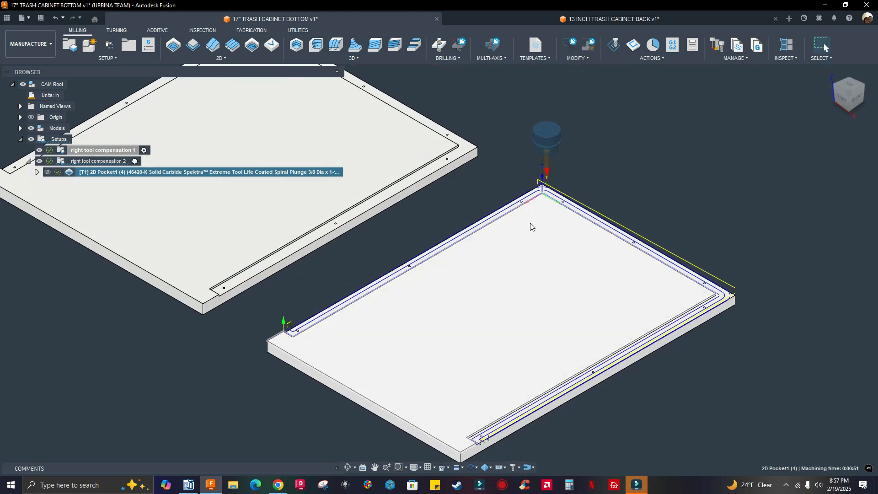
scroll(577, 201, "down", 3)
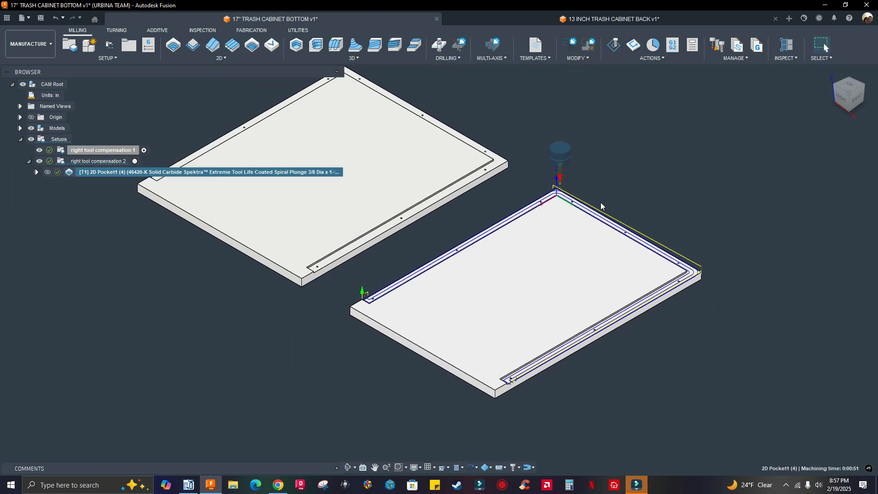
middle_click_drag(401, 262, 479, 282)
scroll(591, 261, "down", 1)
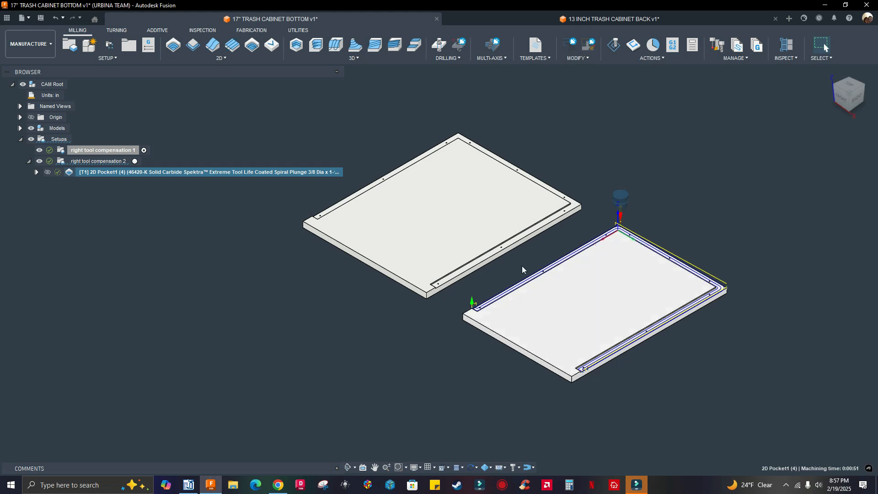
scroll(522, 265, "up", 1)
left_click(226, 283)
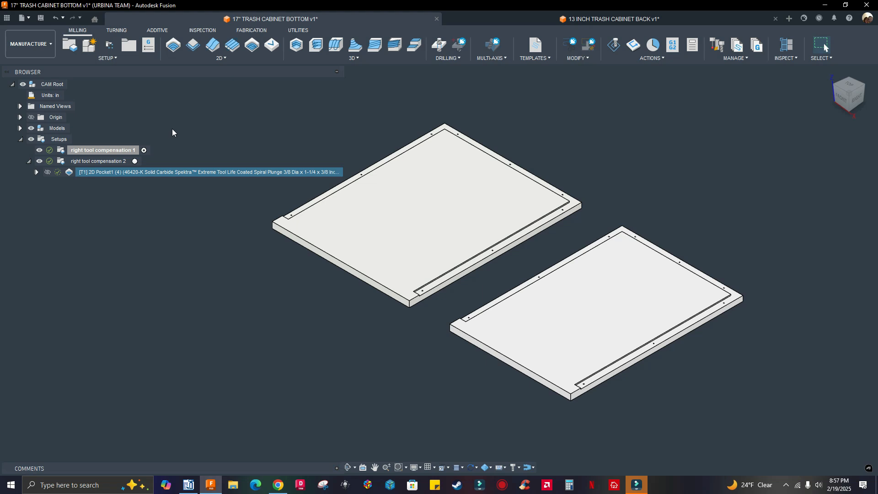
left_click(225, 126)
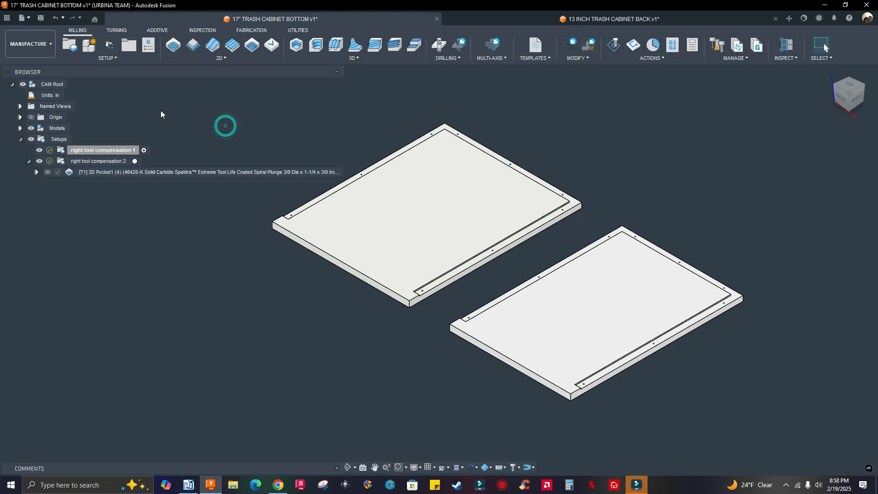
- Create a 2D Contour operation in the right tool compensation 1 setup using the 1/2" flat end mill 46206-K
left_click(193, 47)
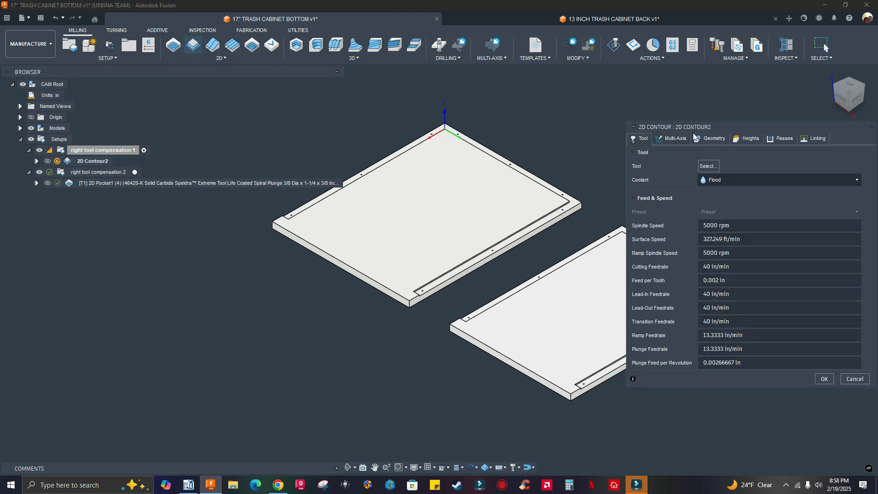
left_click(708, 166)
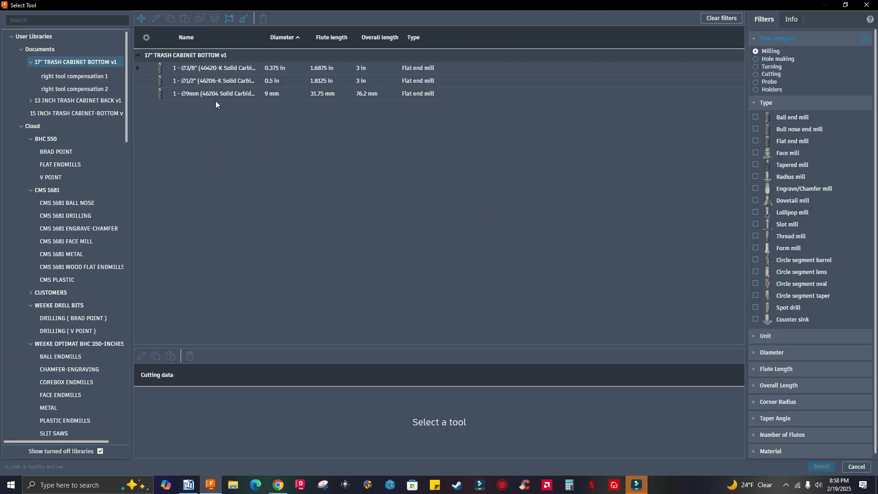
left_click(215, 81)
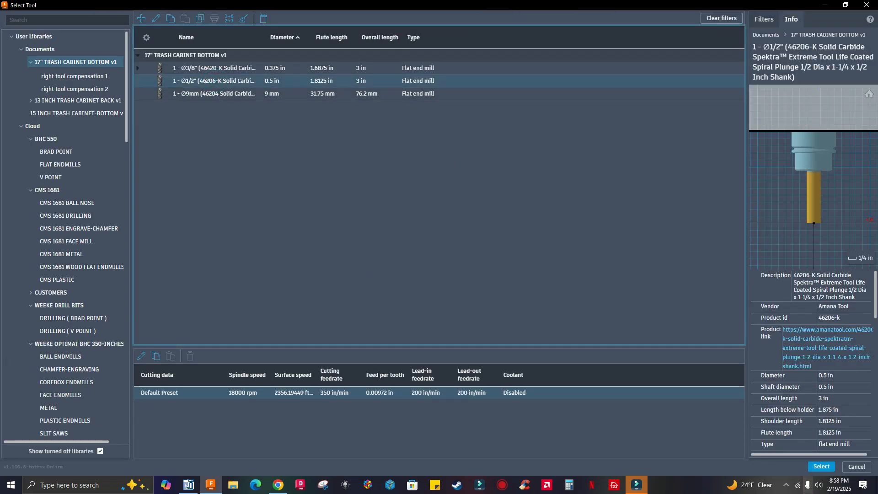
left_click(820, 466)
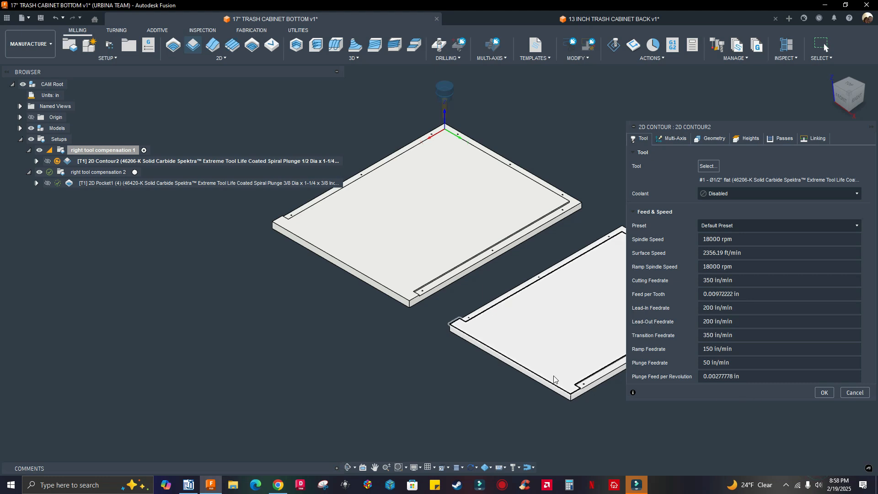
- Select the lower inner edge chain of the rabbet running around the cabinet bottom as the contour geometry
left_click(710, 139)
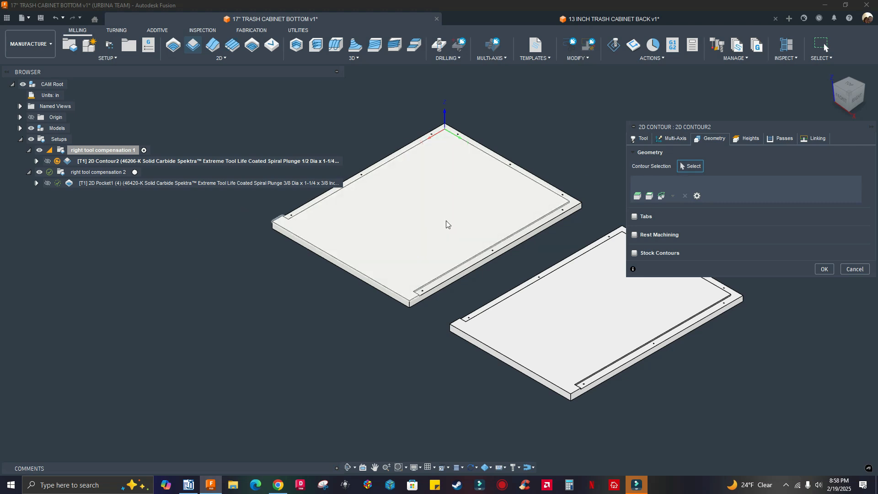
scroll(435, 310, "up", 8)
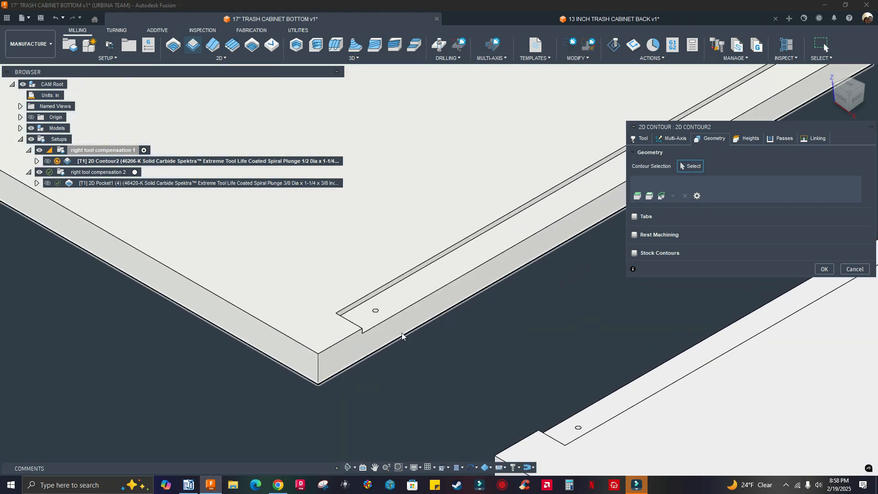
middle_click_drag(376, 351, 347, 270, "shift")
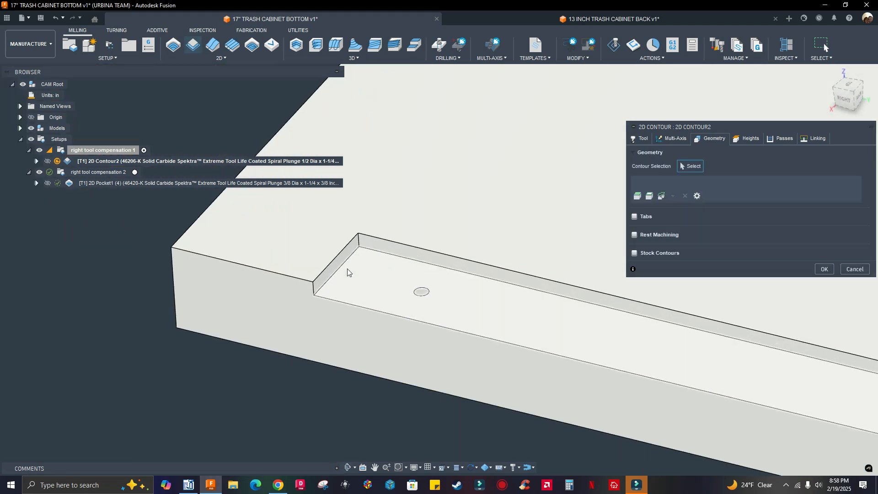
left_click(346, 266)
scroll(338, 274, "down", 5)
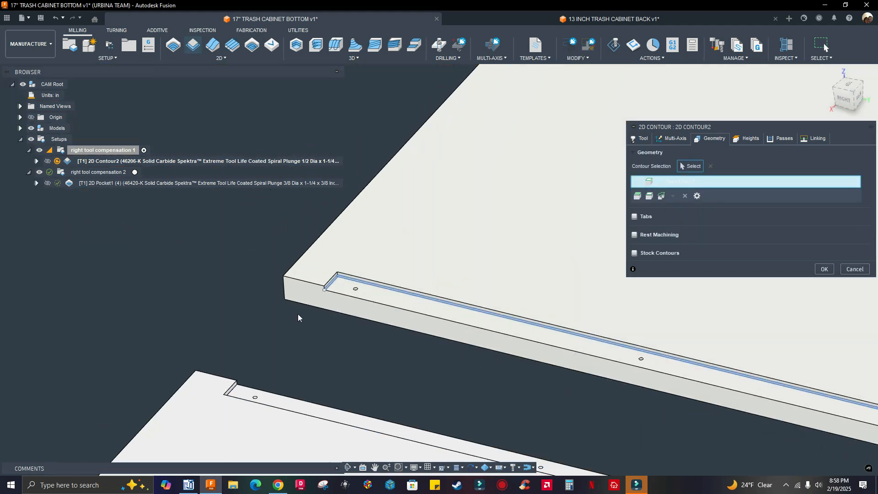
scroll(320, 314, "down", 5)
middle_click_drag(330, 285, 566, 231, "shift")
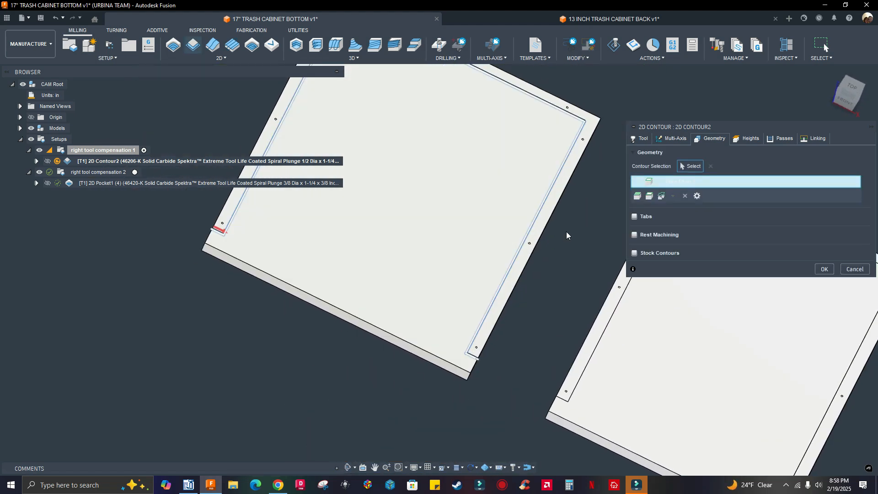
- Open the selected open chain for editing and review its extension and reverse options
right_click(675, 182)
left_click(761, 149)
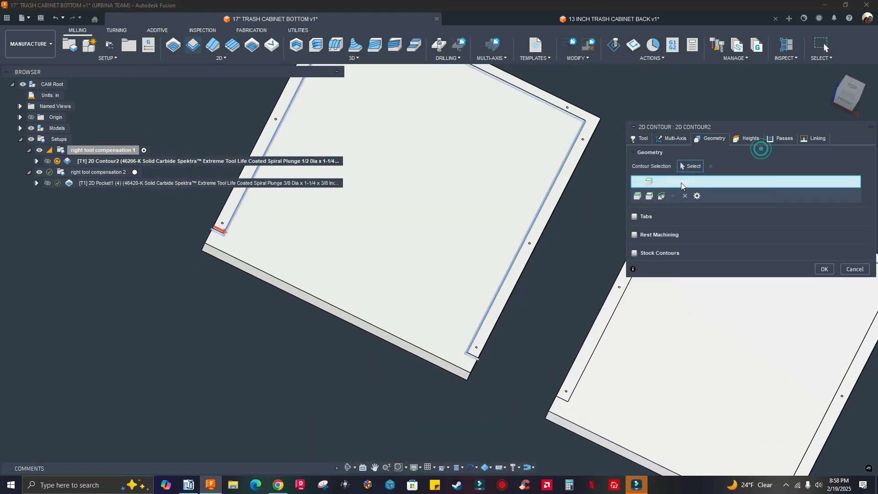
right_click(698, 183)
left_click(699, 192)
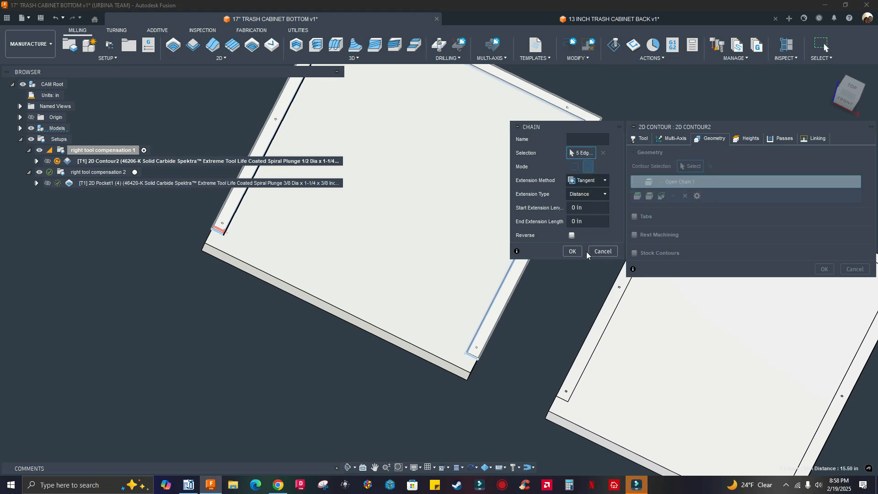
left_click(572, 252)
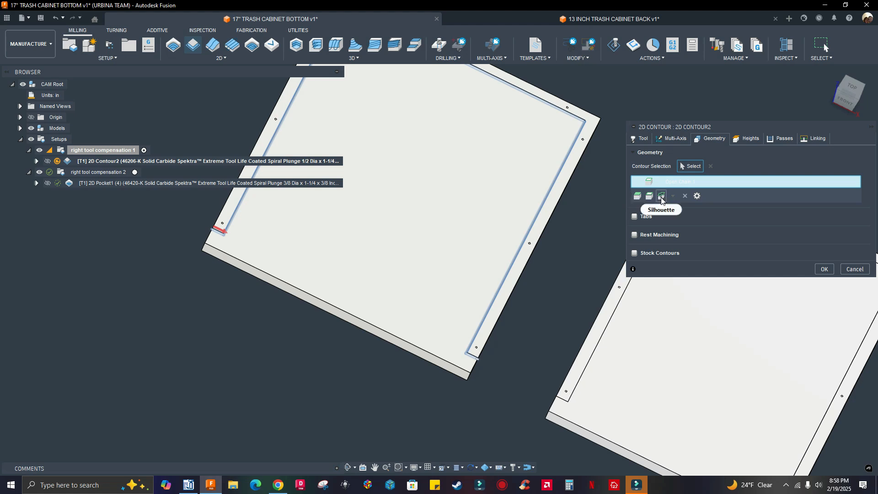
- Reverse the open chain's direction so its arrow sits at the opposite end of the rabbet
scroll(582, 225, "down", 1)
scroll(238, 224, "up", 3)
scroll(233, 231, "down", 4)
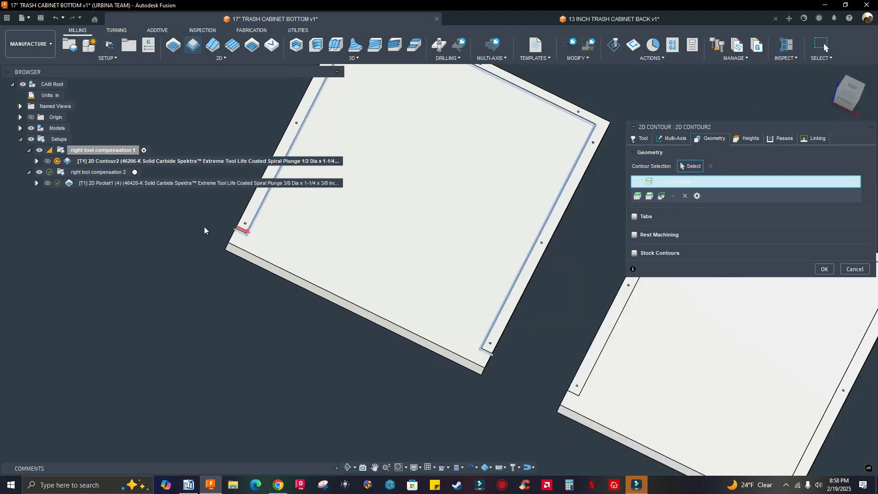
middle_click_drag(453, 333, 411, 306, "shift")
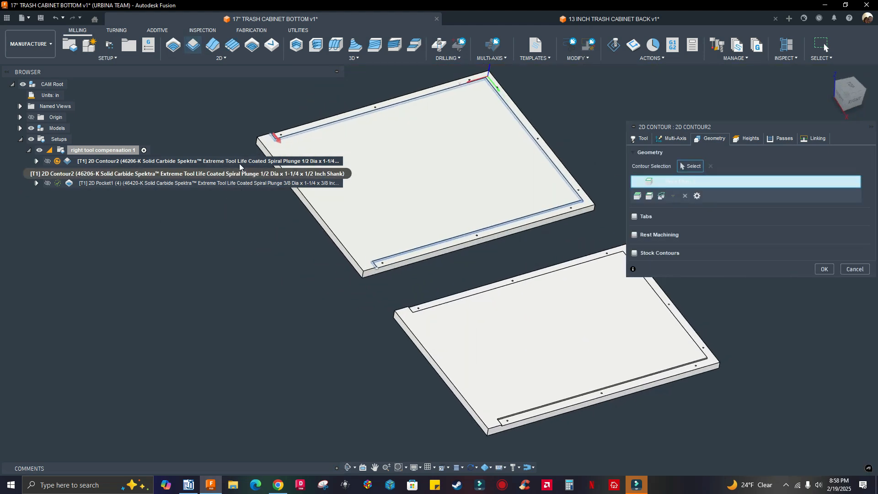
scroll(389, 309, "up", 5)
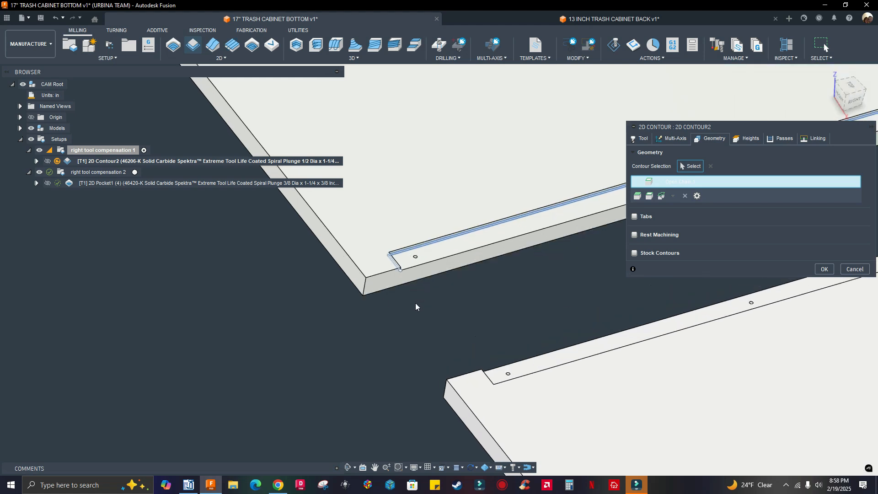
scroll(430, 347, "up", 5)
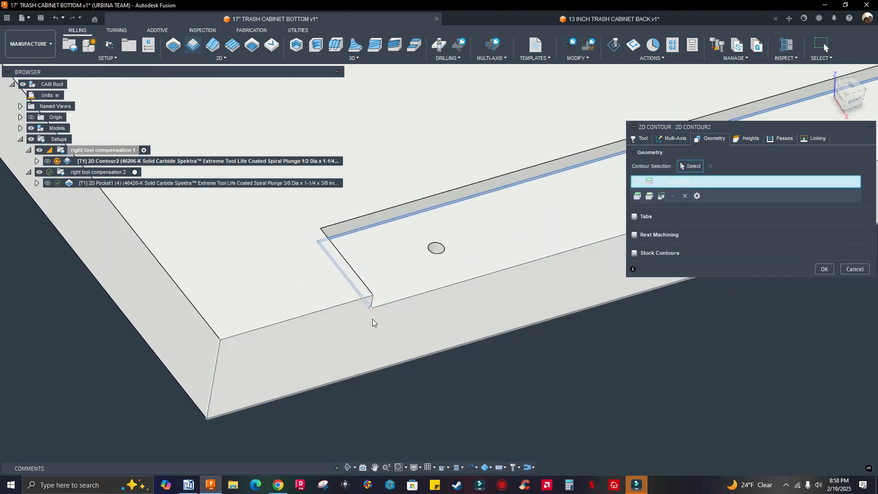
scroll(382, 311, "down", 8)
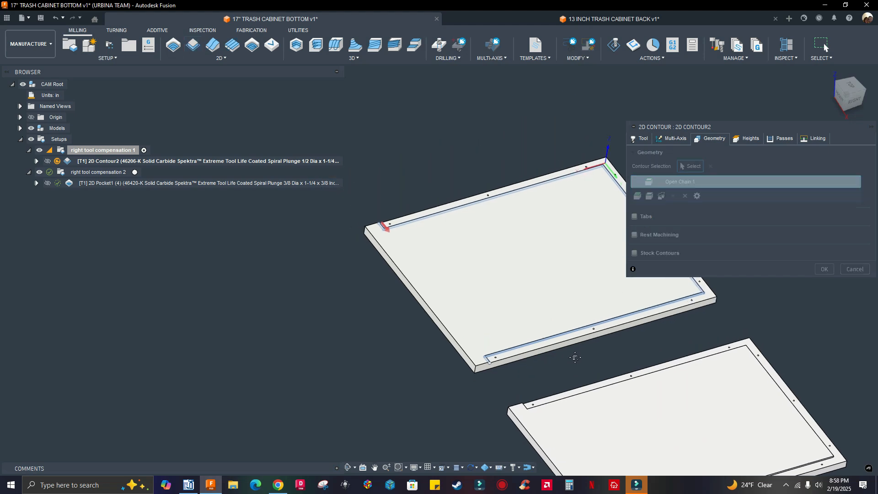
scroll(387, 198, "up", 6)
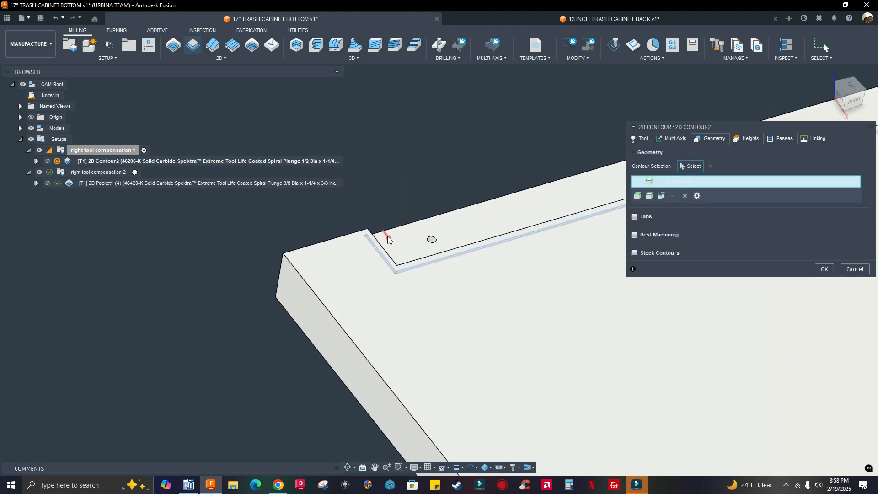
scroll(338, 212, "down", 3)
scroll(441, 237, "down", 7)
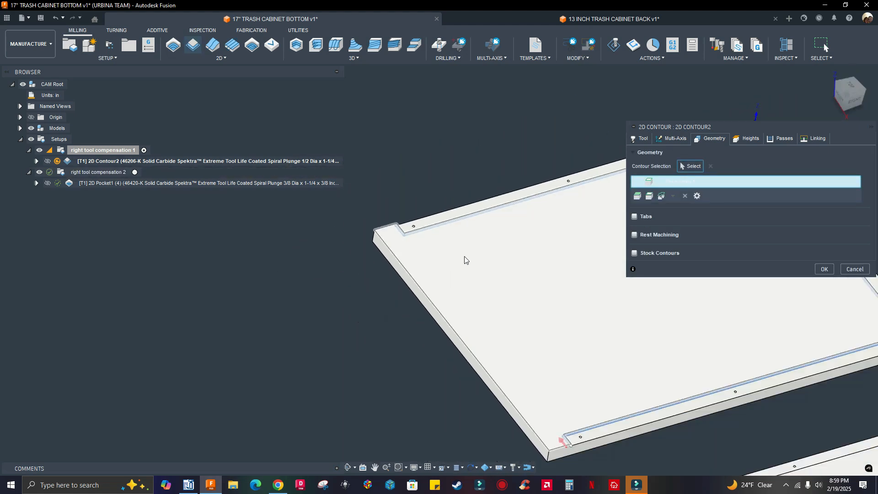
- Examine the direction arrow and the chain's starting end at the rabbet's corner notch
scroll(567, 343, "up", 9)
scroll(440, 308, "up", 3)
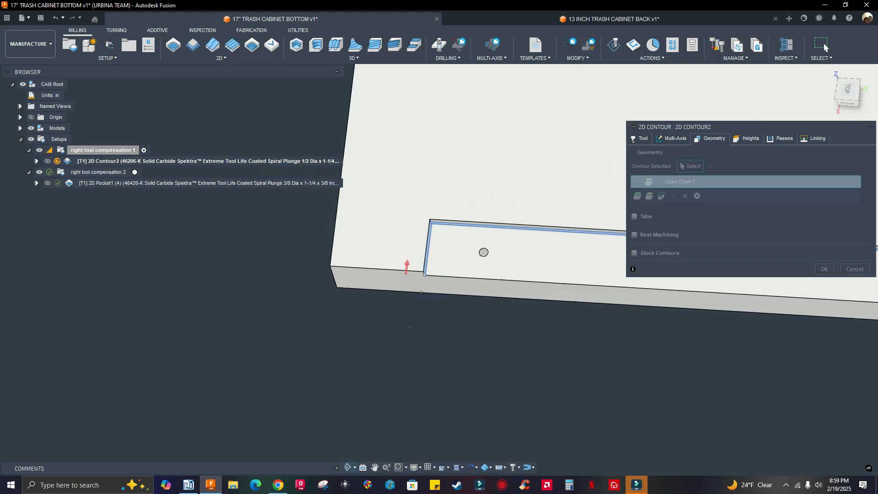
scroll(446, 304, "down", 3)
scroll(448, 301, "up", 2)
middle_click_drag(450, 301, 534, 294, "shift")
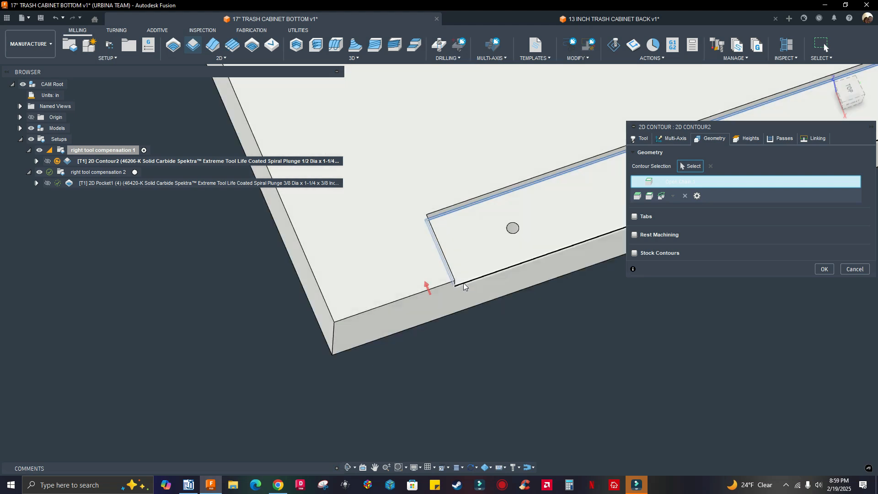
scroll(452, 259, "down", 2)
scroll(452, 257, "up", 4)
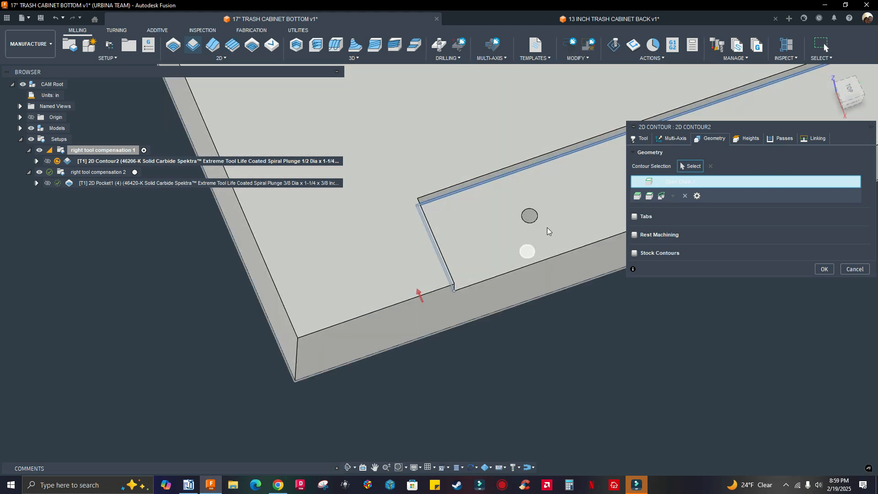
scroll(567, 231, "down", 2)
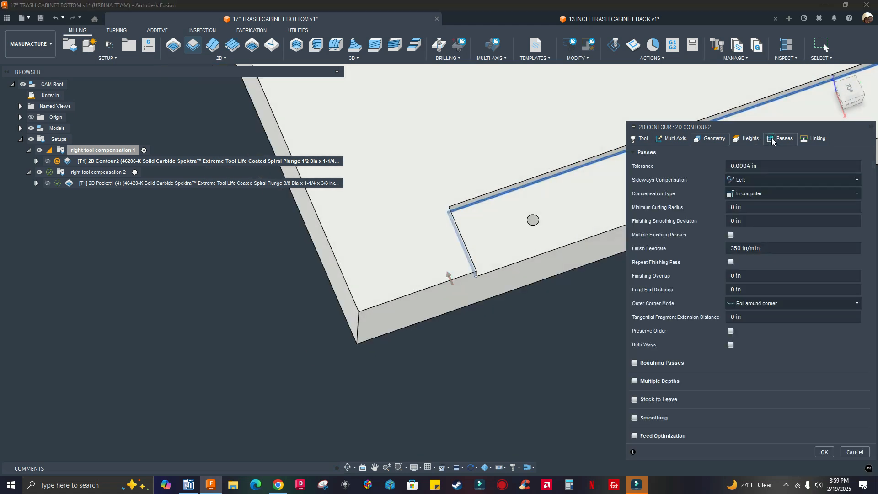
- Set the 2D Contour's sideways compensation to Right and check which end of the rabbet the arrow marks
left_click(781, 139)
left_click(732, 180)
left_click(740, 208)
scroll(480, 293, "down", 10)
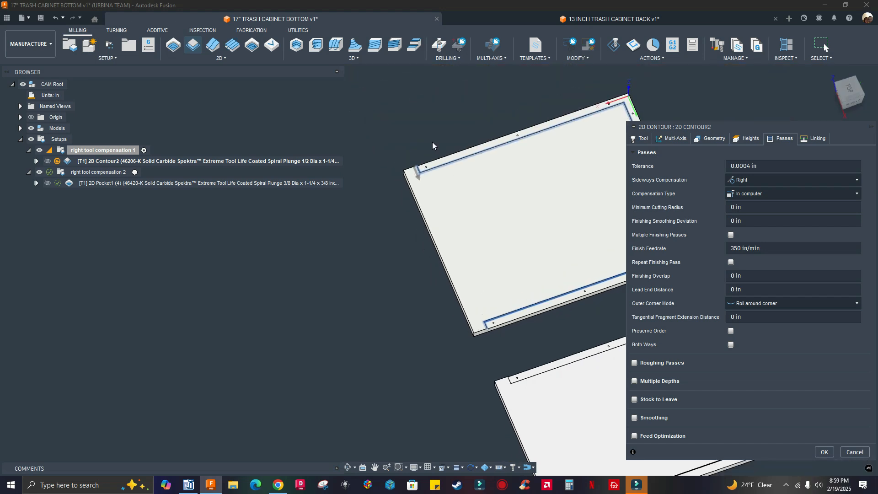
scroll(430, 144, "up", 2)
scroll(422, 178, "up", 3)
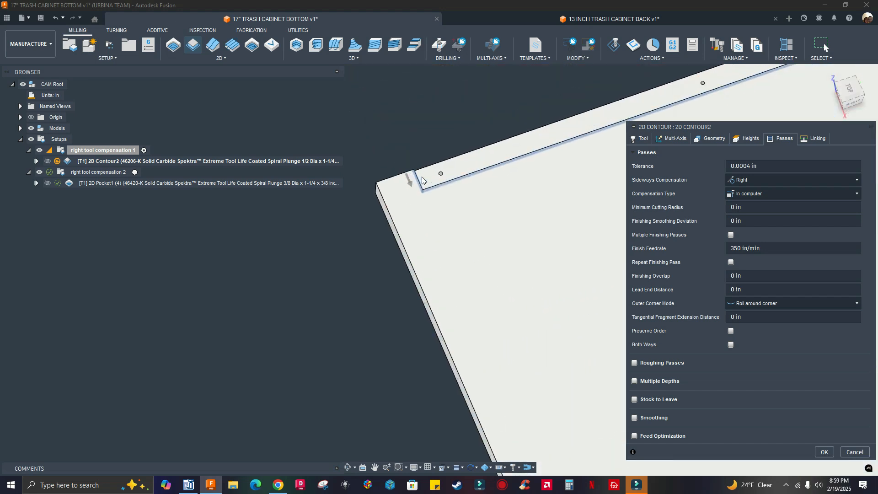
- Return to the contour geometry, try to reverse the chain at its arrow, and delete the extra face contour
left_click(704, 139)
scroll(398, 176, "up", 3)
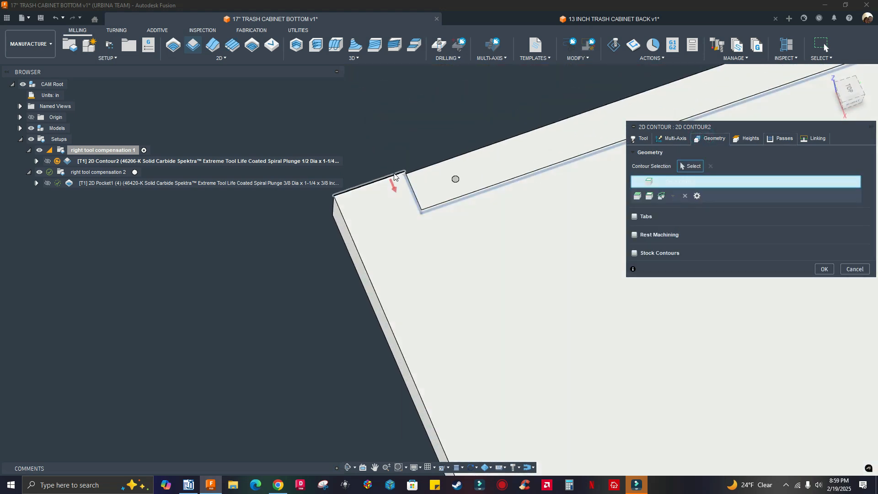
mouse_move(394, 175)
middle_mouse_down("shift")
mouse_move(416, 166)
mouse_move(401, 186)
middle_mouse_up("shift")
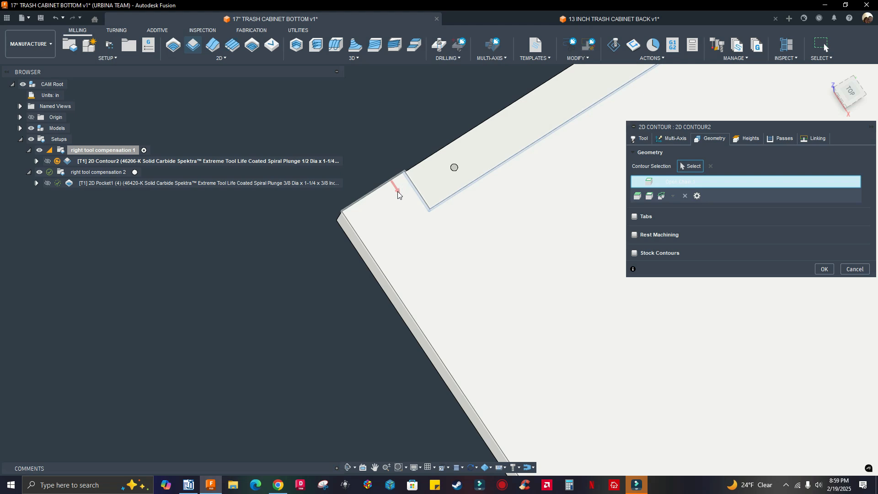
left_click(397, 191)
right_click(668, 191)
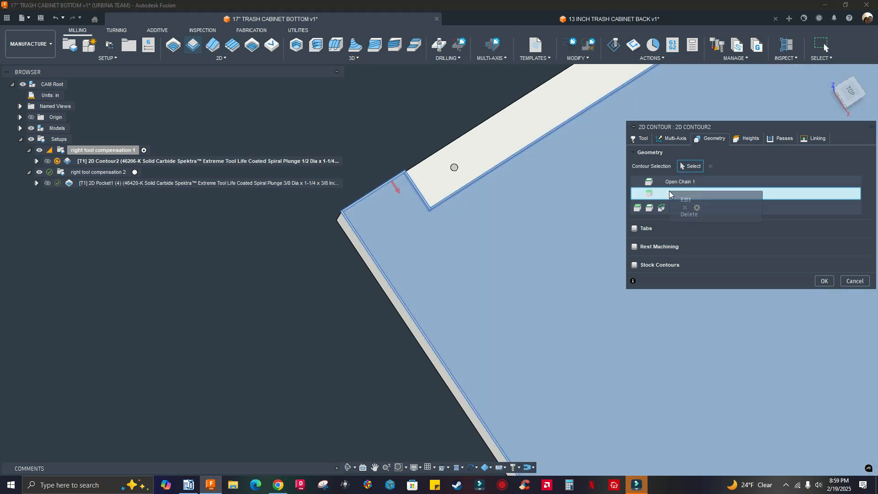
left_click(673, 214)
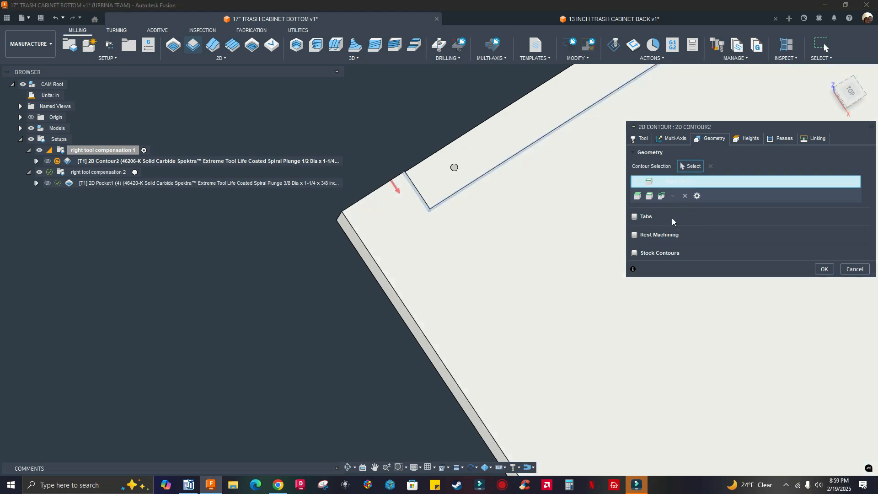
- Flip the direction of the open chain and check the arrow at the rabbet's other end
mouse_move(399, 207)
middle_mouse_down("shift")
mouse_move(443, 232)
mouse_move(411, 215)
middle_mouse_up("shift")
right_click(682, 182)
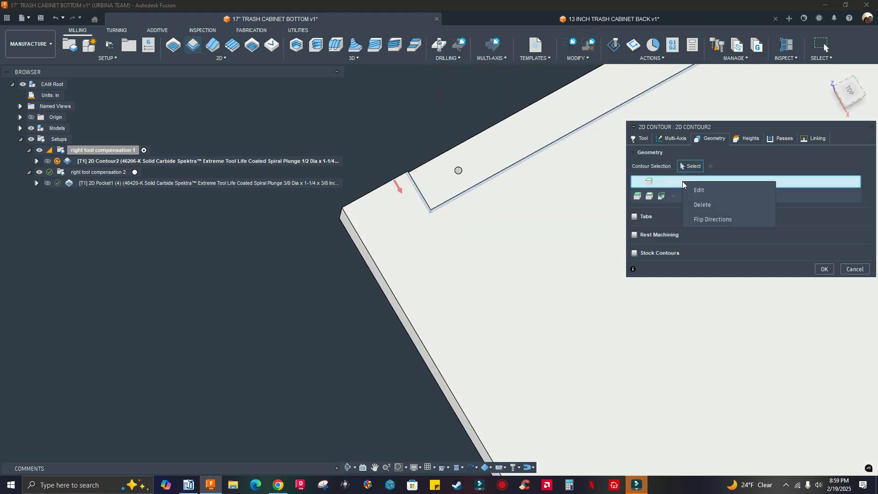
left_click(704, 223)
scroll(432, 191, "down", 7)
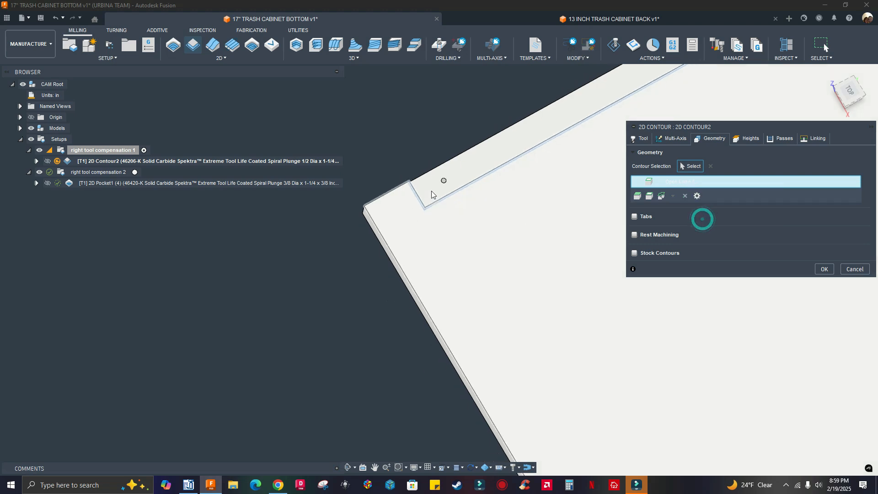
middle_click_drag(482, 291, 434, 212)
scroll(539, 323, "up", 8)
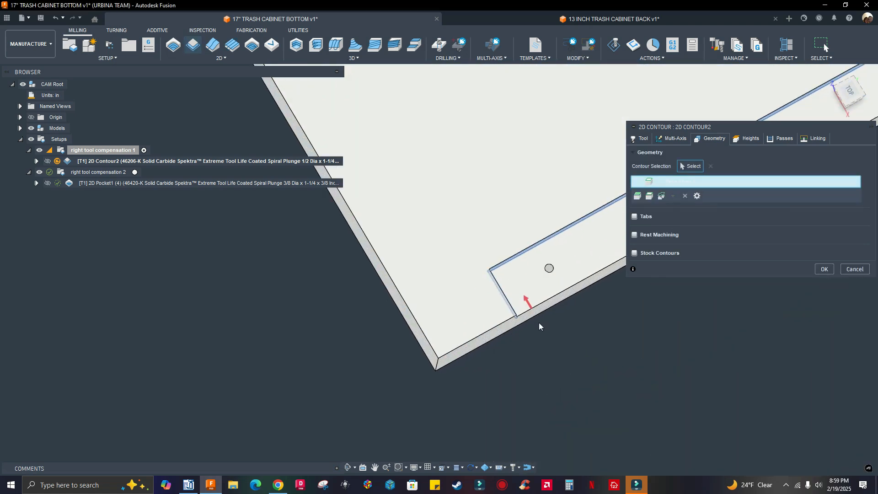
scroll(506, 267, "up", 4)
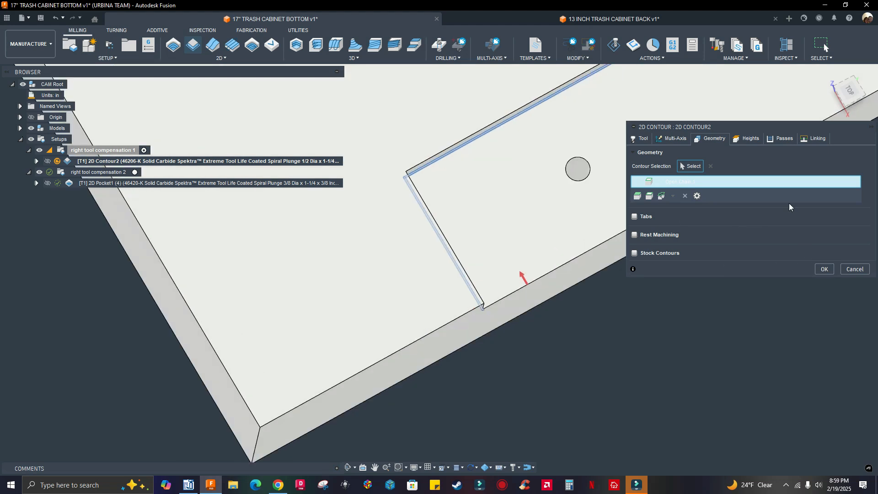
- Set the 2D Contour's compensation type to In control
left_click(779, 139)
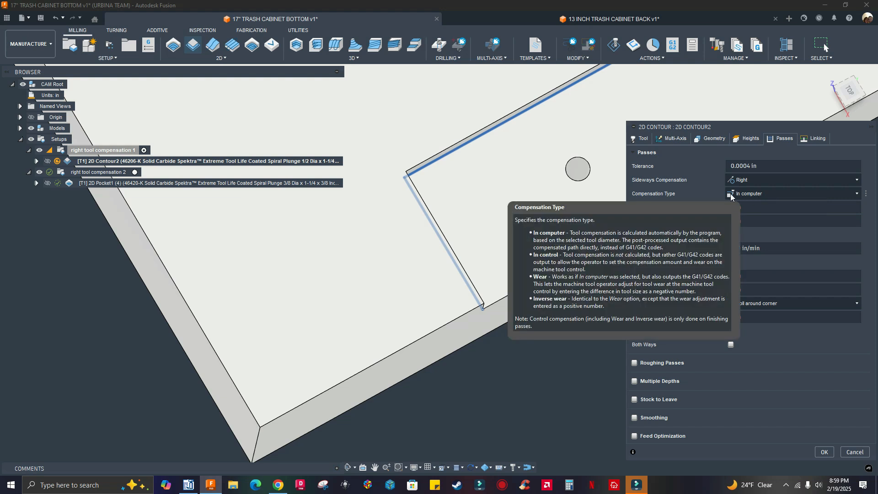
left_click(750, 194)
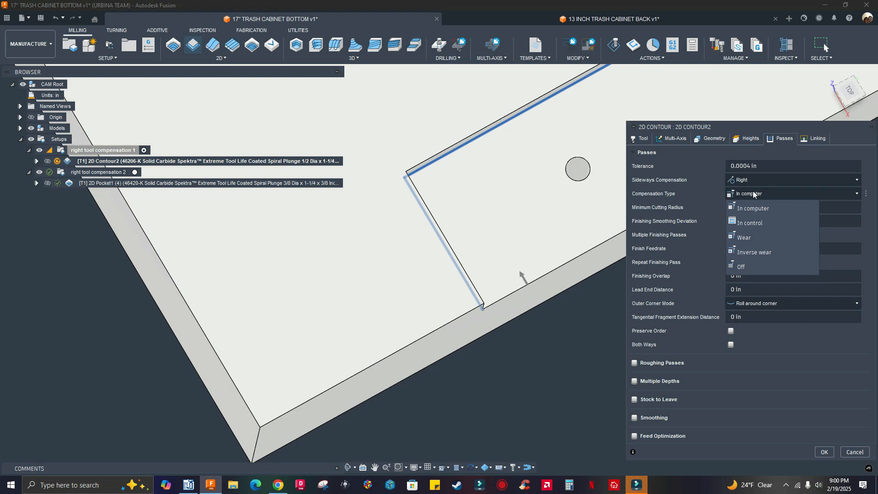
left_click(753, 194)
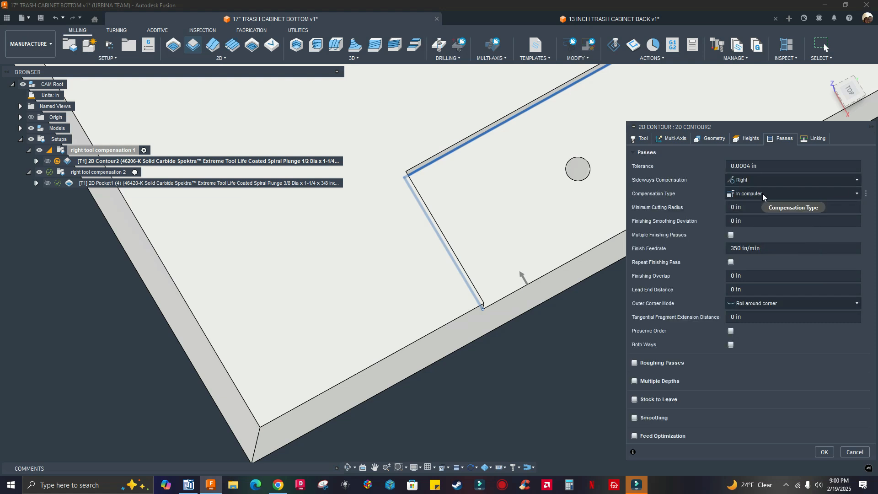
left_click(762, 193)
left_click(762, 195)
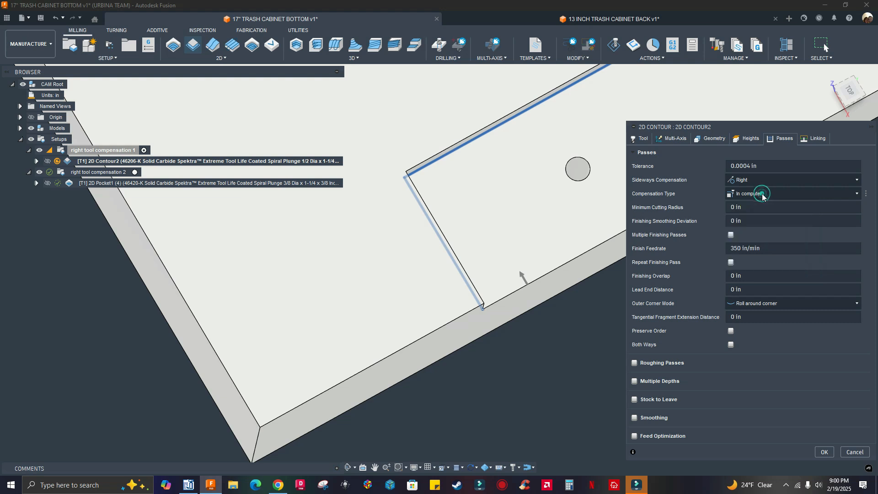
left_click(773, 193)
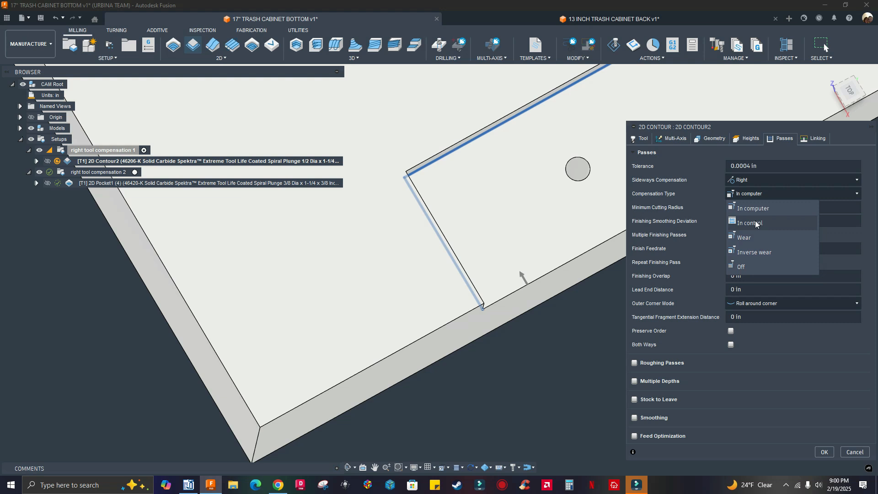
left_click(756, 223)
left_click(758, 195)
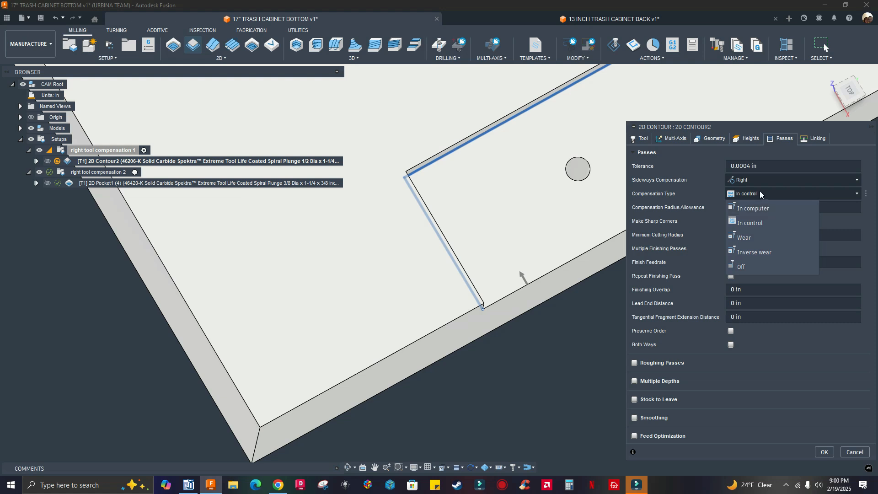
left_click(772, 193)
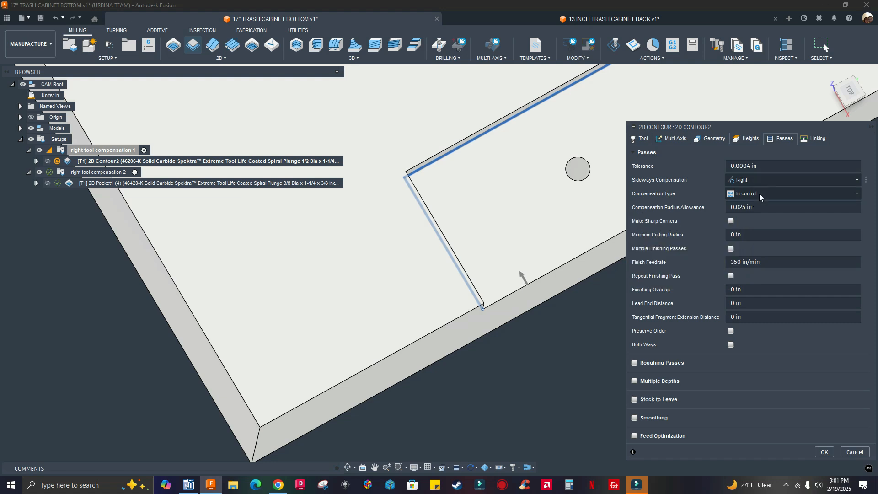
- Set the compensation radius allowance to .1875 in and apply the 2D Contour settings
left_click(764, 209)
type(".1875")
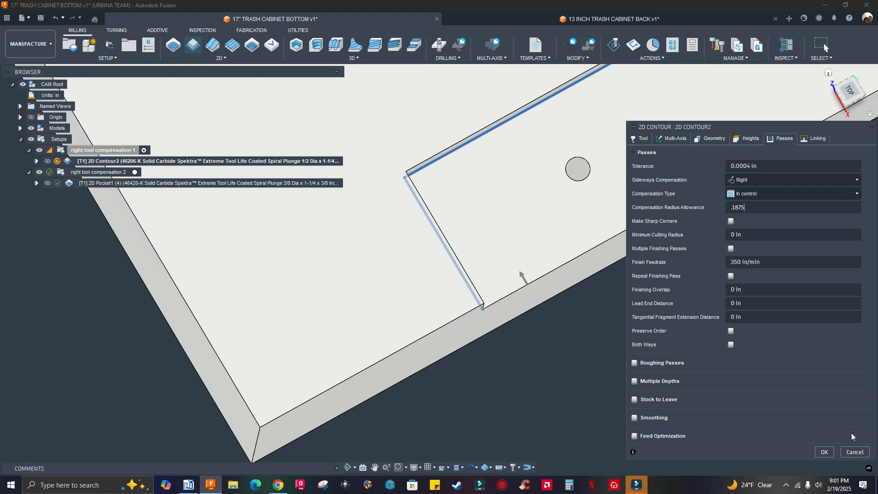
left_click(824, 452)
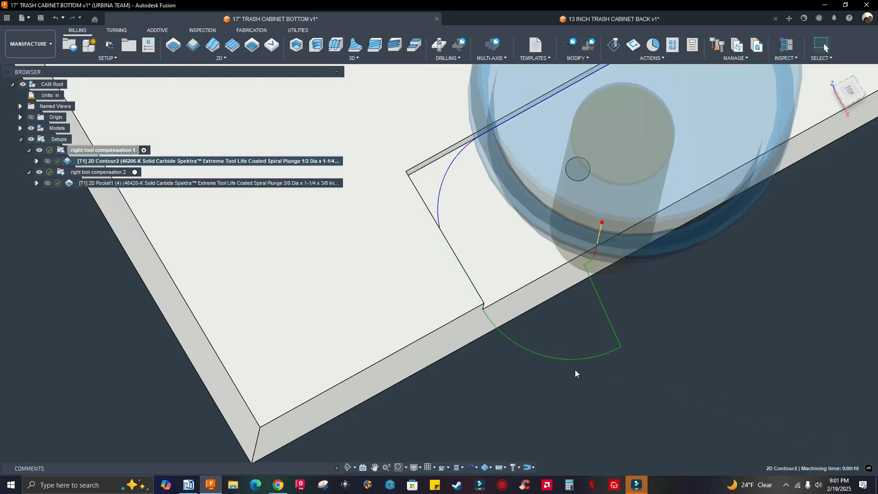
- Simulate the 2D Contour cut on the cabinet bottom with right tool compensation
scroll(575, 370, "down", 3)
scroll(575, 361, "down", 2)
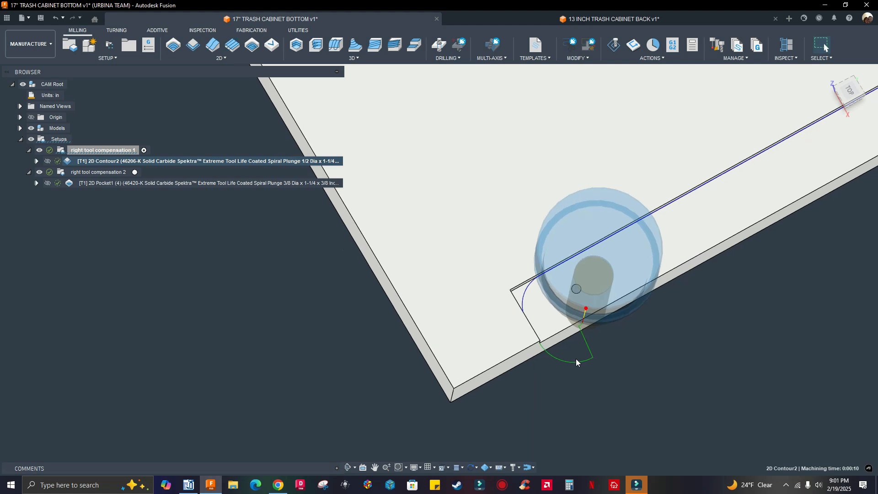
middle_click_drag(604, 399, 590, 378, "shift")
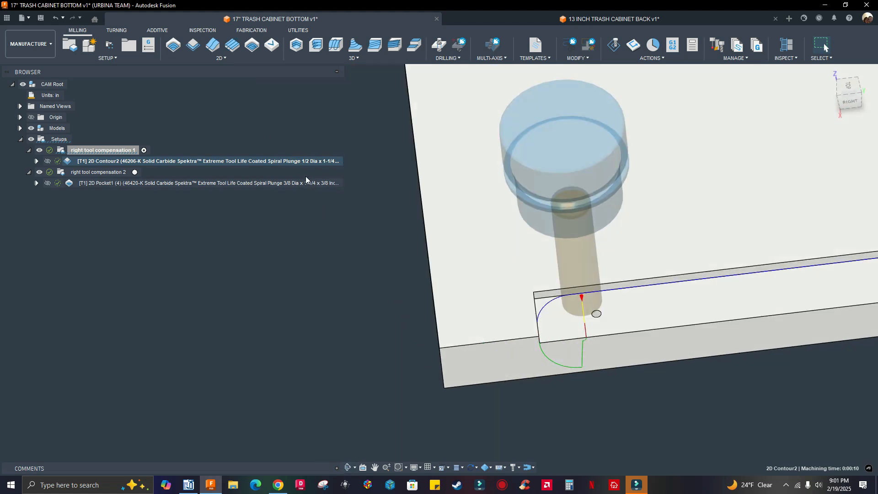
right_click(298, 163)
left_click(322, 88)
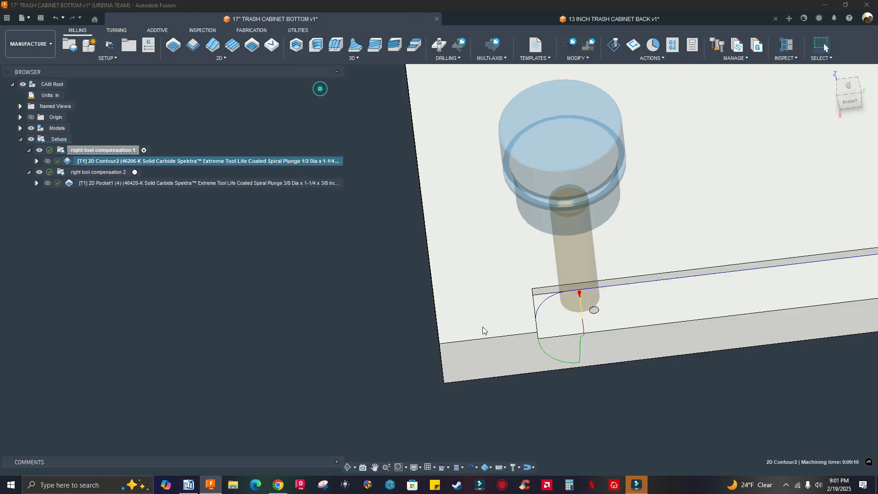
scroll(353, 379, "down", 10)
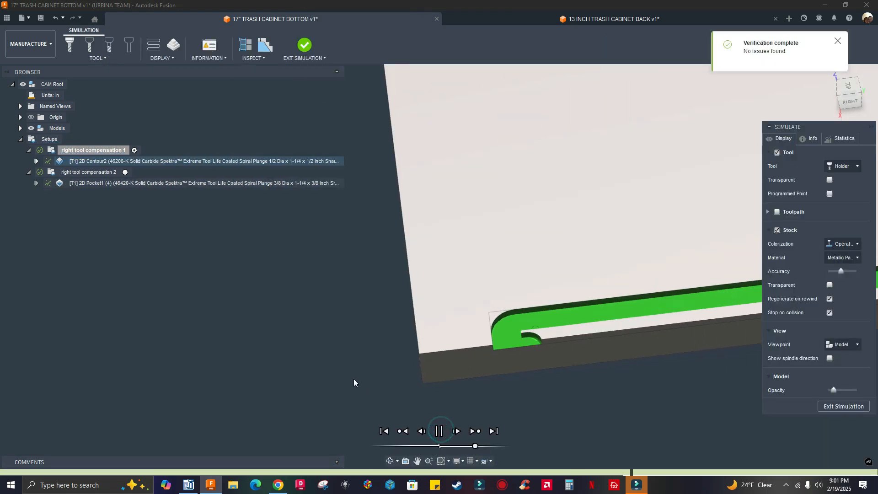
scroll(360, 320, "down", 1)
- Examine the cut width at the rabbet's starting notch and outer corner, and exit the simulation
scroll(396, 311, "up", 6)
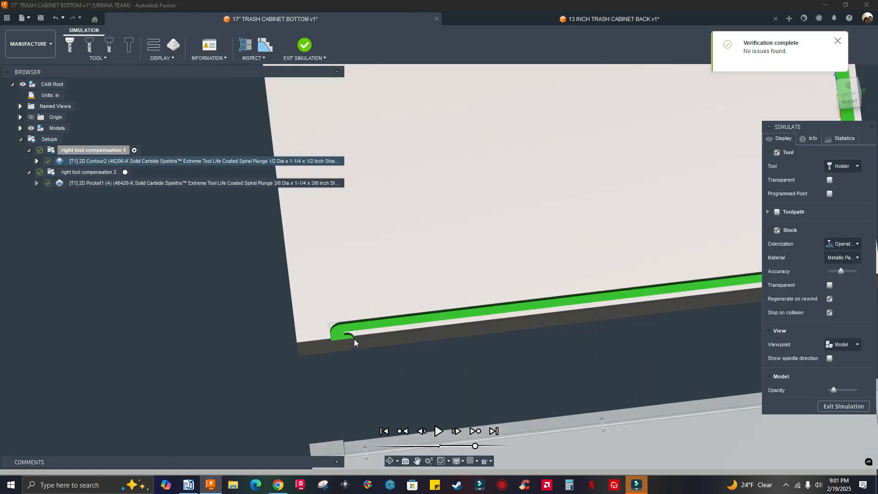
scroll(448, 349, "down", 3)
middle_click_drag(750, 290, 641, 292)
scroll(608, 324, "up", 5)
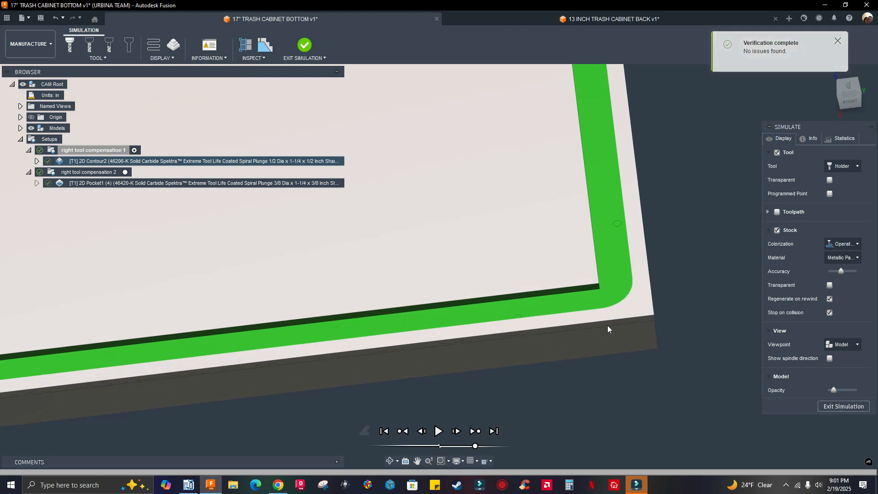
scroll(619, 335, "down", 8)
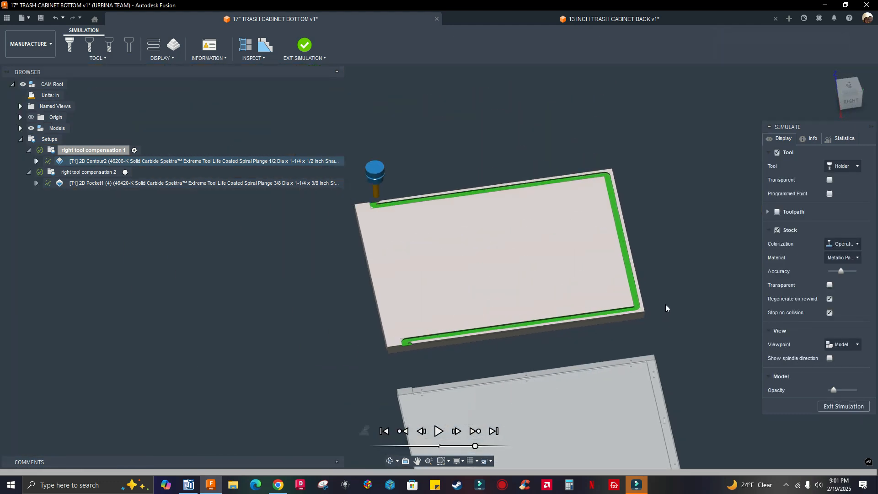
scroll(629, 322, "up", 6)
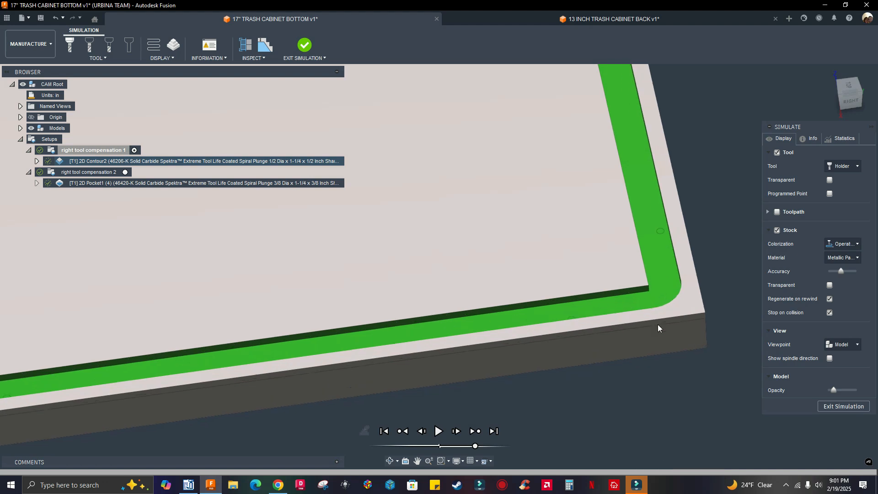
scroll(675, 315, "down", 6)
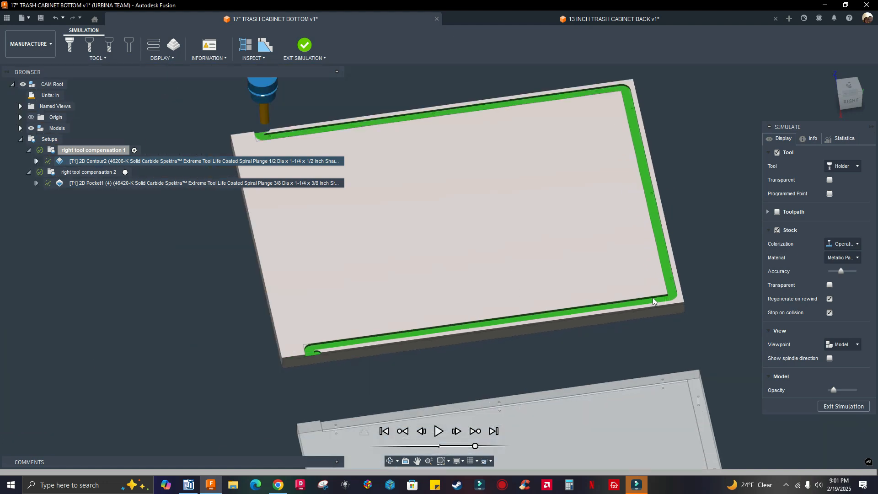
left_click(833, 405)
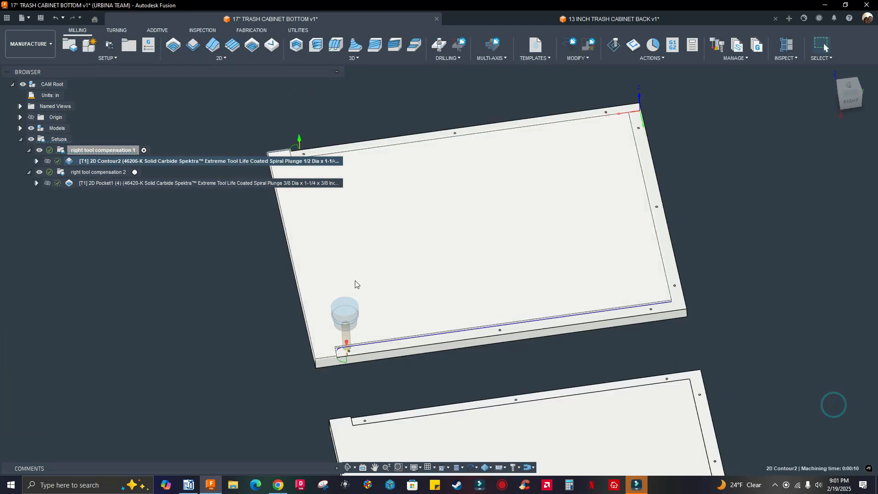
- Reopen the 2D Contour operation for editing and show its passes settings
right_click(202, 161)
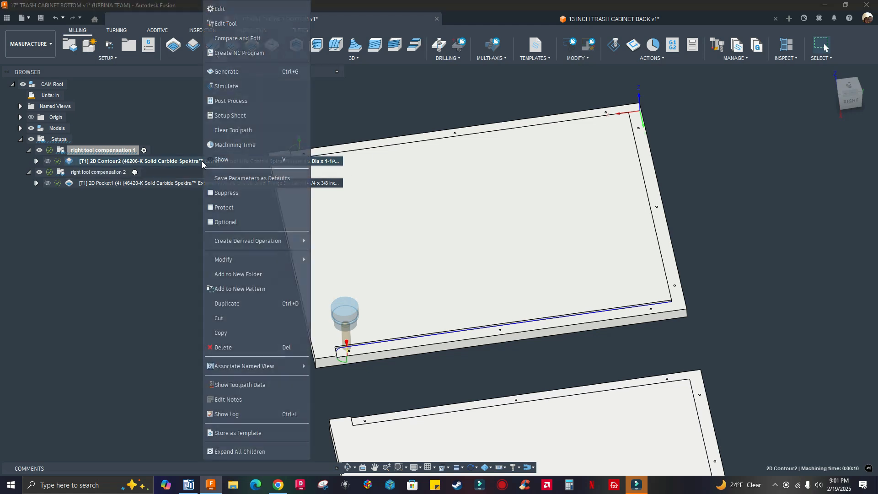
left_click(156, 232)
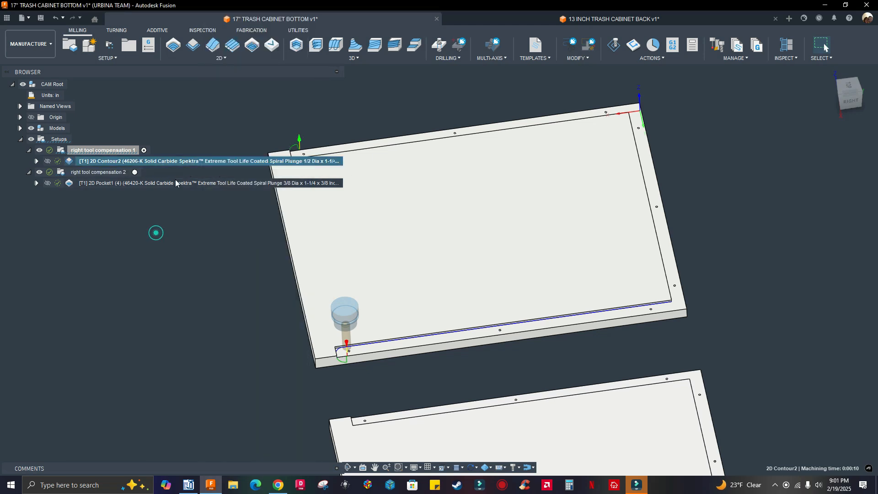
right_click(177, 161)
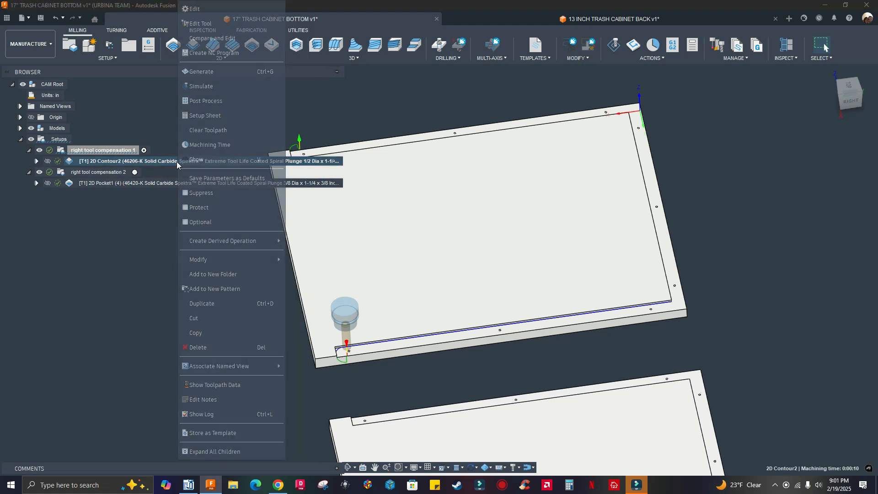
left_click(189, 10)
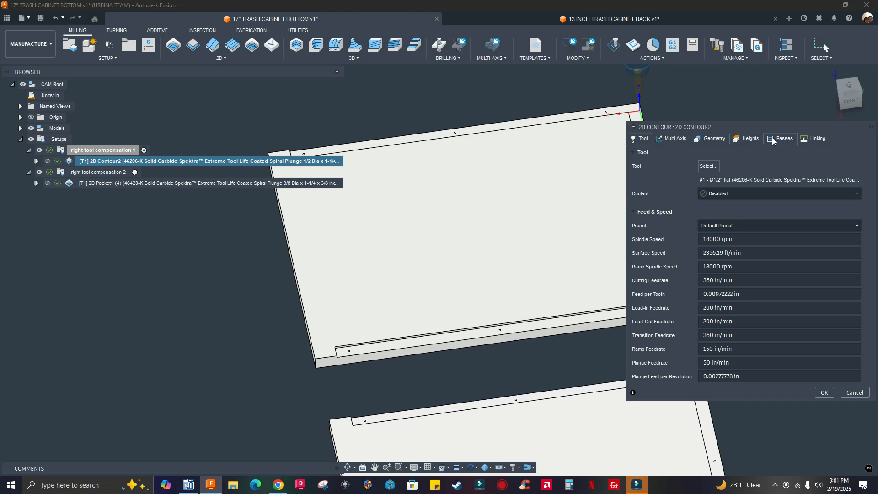
left_click(771, 138)
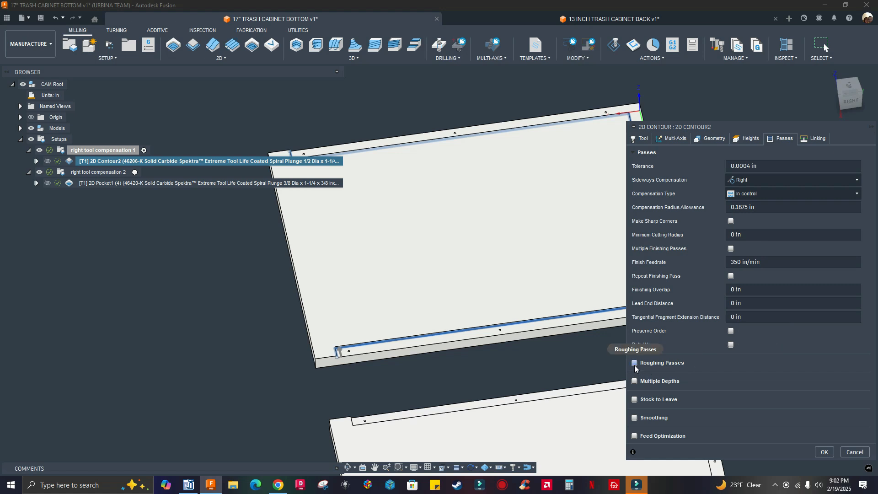
- Try enabling roughing passes for the 2D Contour and check their maximum stepover setting
mouse_move(636, 364)
left_click(635, 364)
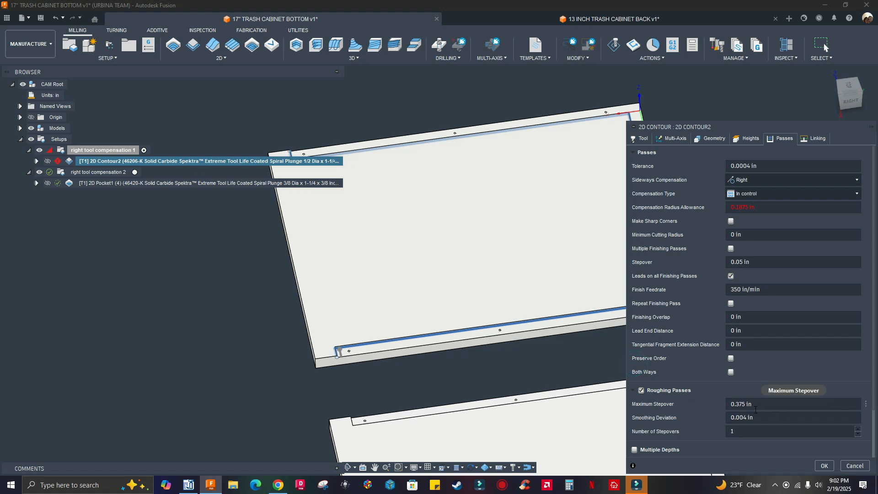
mouse_move(744, 408)
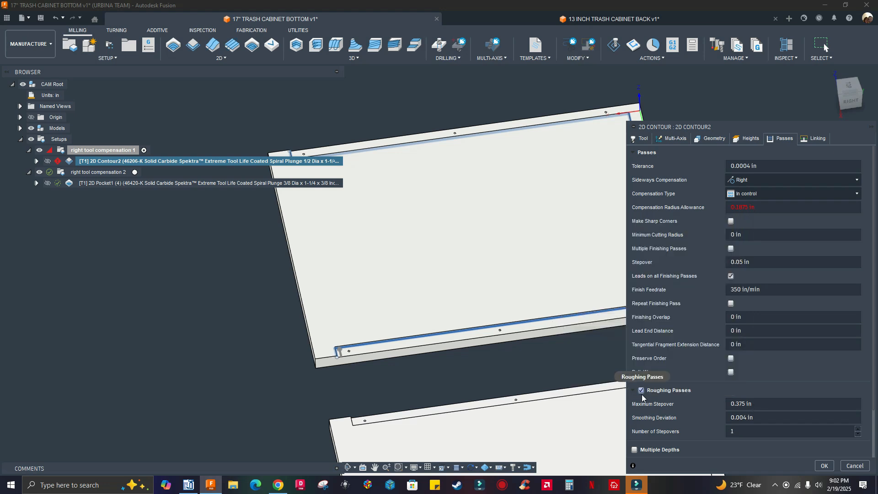
left_click(641, 394)
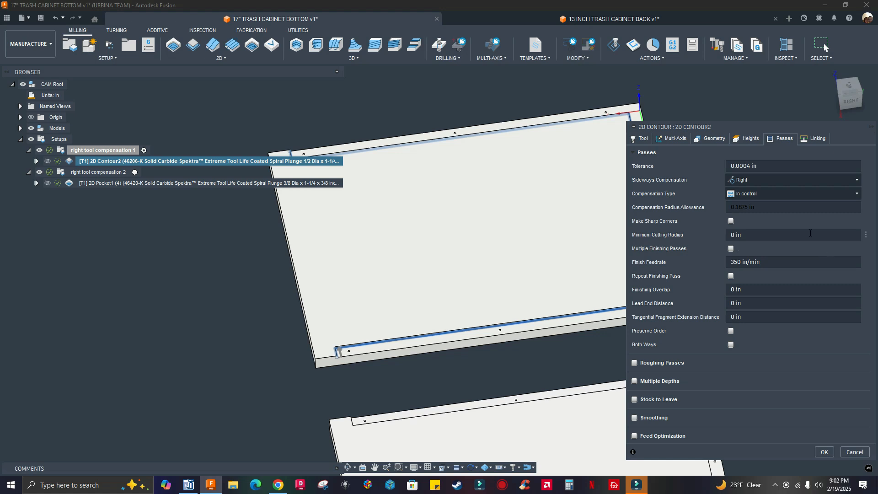
- Enable multiple finishing passes with 2 passes and a .375 in stepover, and apply the 2D Contour
left_click(731, 249)
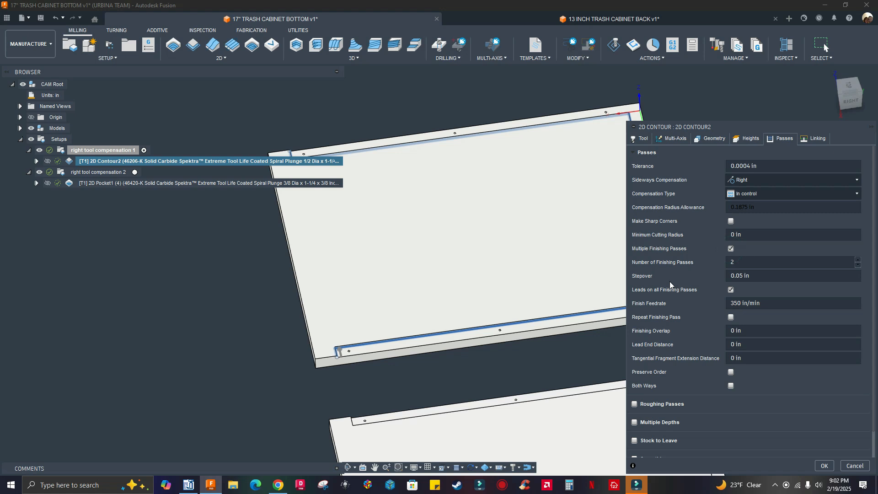
double_click(732, 262)
left_click(779, 276)
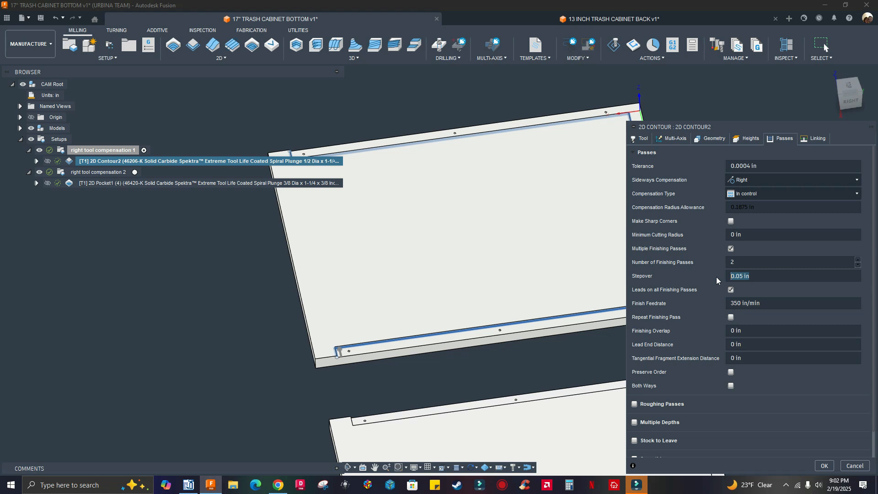
type(".375")
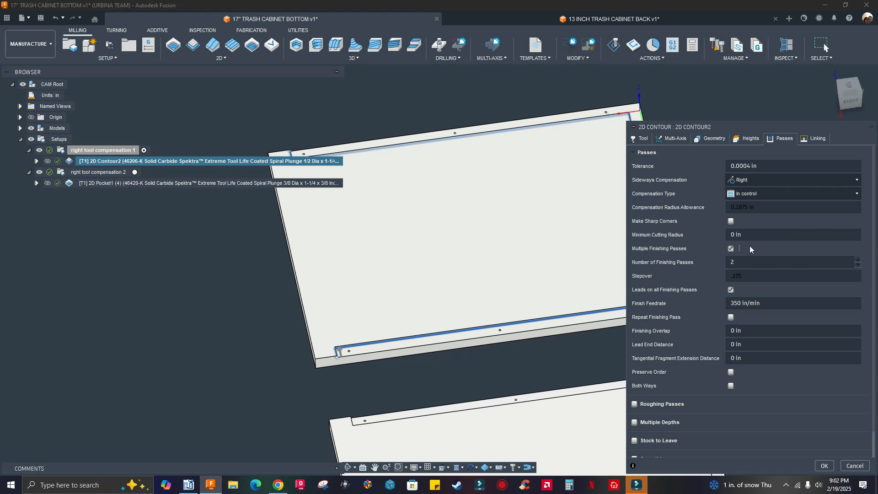
left_click(824, 465)
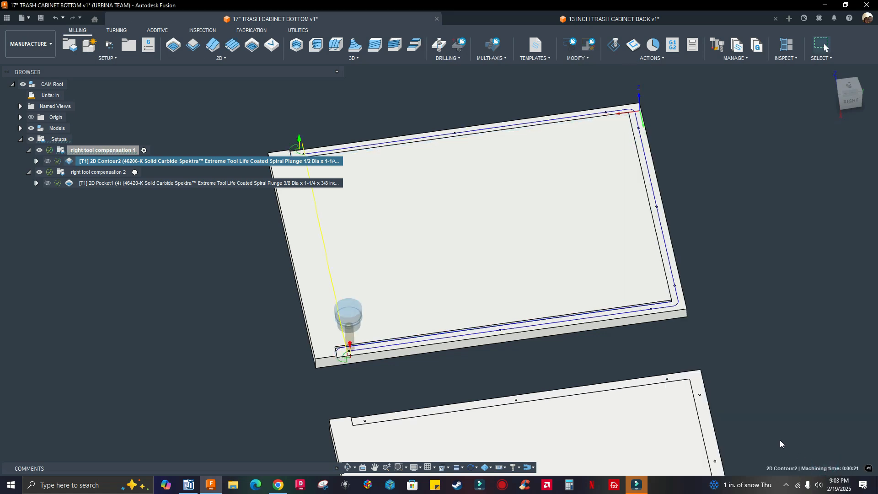
- Simulate the two-pass 2D Contour, examine the material removal at the rabbet's outer corner, and exit the simulation
right_click(199, 163)
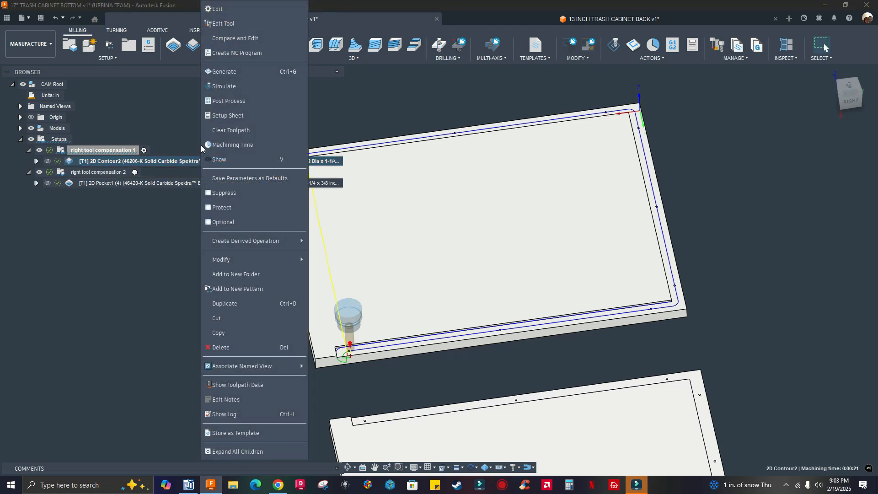
left_click(224, 86)
left_click(439, 431)
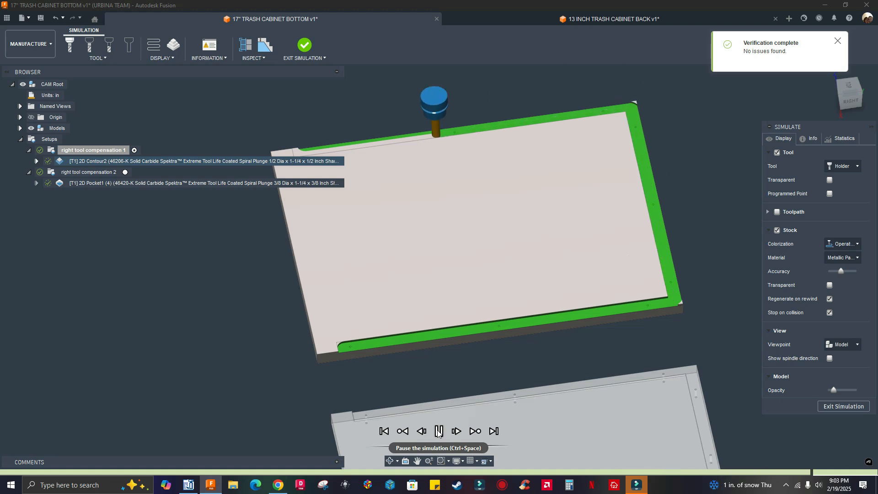
left_click(438, 431)
scroll(624, 275, "up", 5)
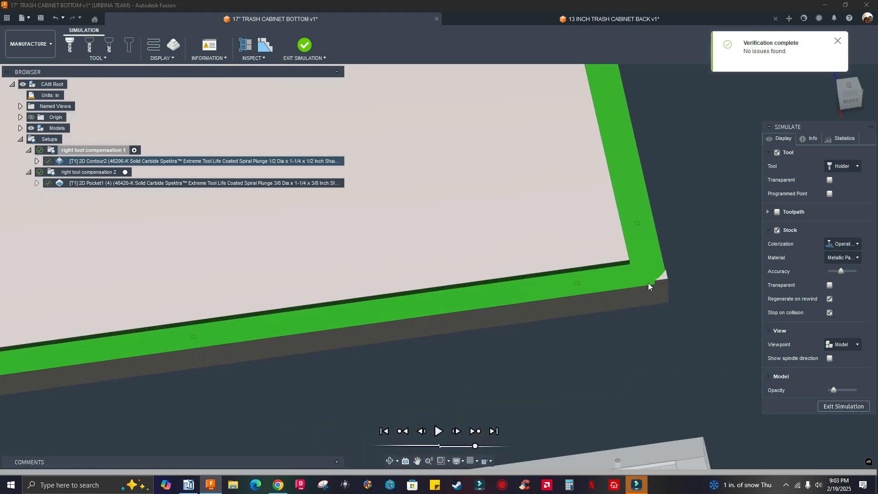
left_click(841, 406)
scroll(725, 349, "down", 4)
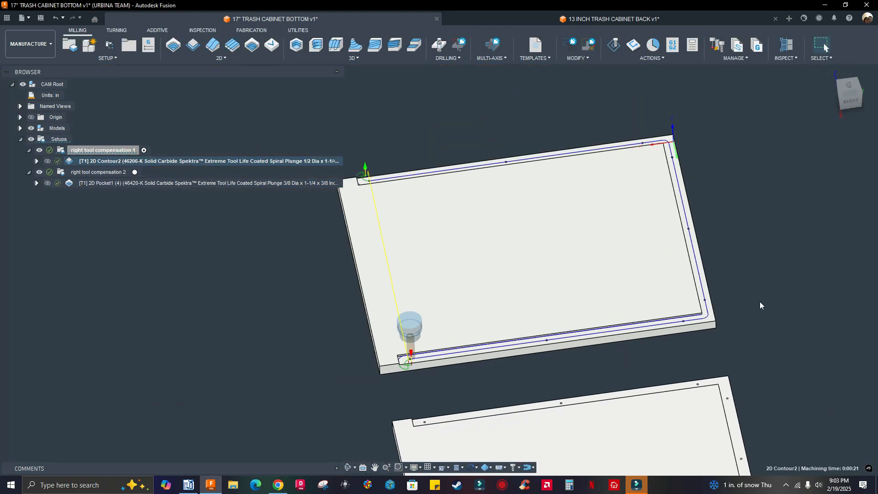
- Set the 2D Contour's number of finishing passes to 3 and apply the change
scroll(761, 306, "down", 1)
right_click(249, 164)
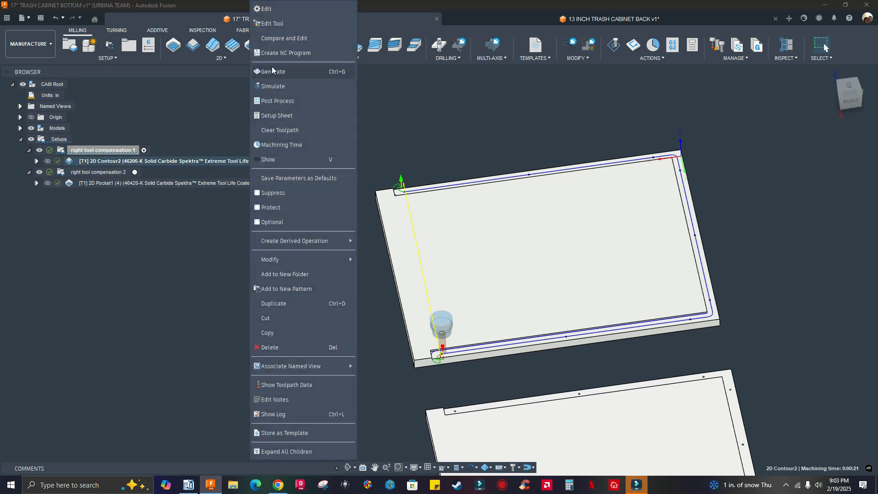
left_click(270, 9)
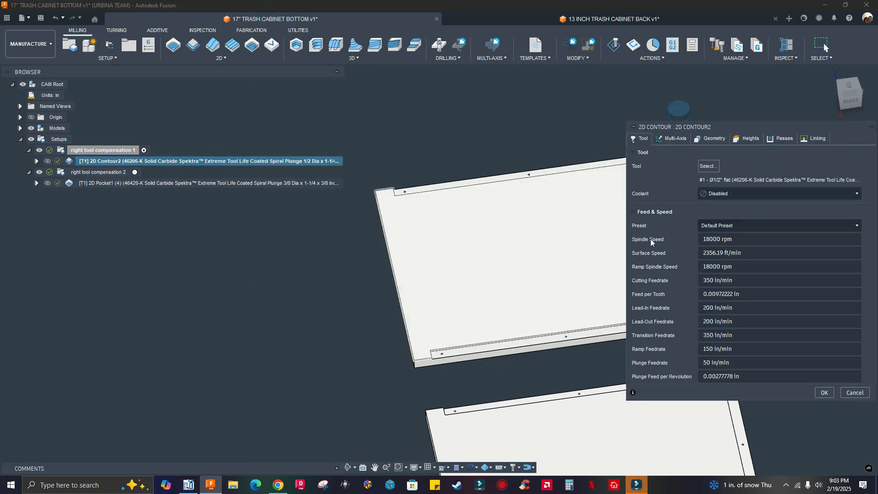
left_click(776, 139)
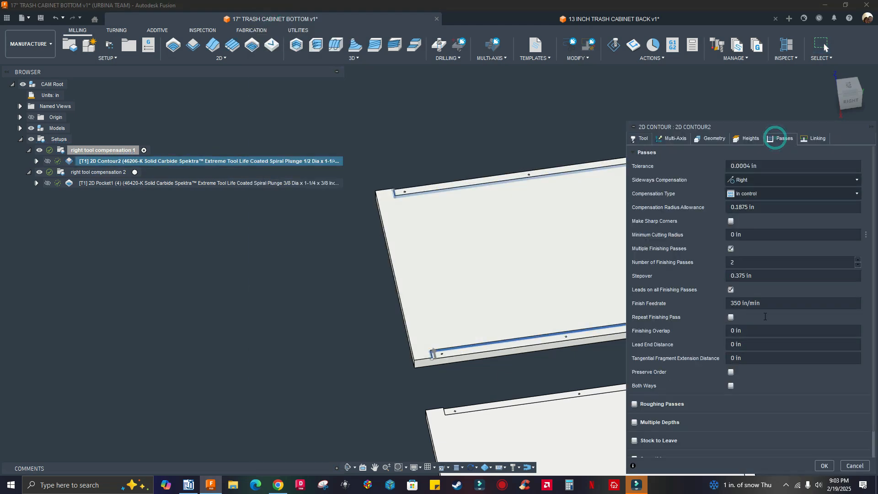
double_click(747, 261)
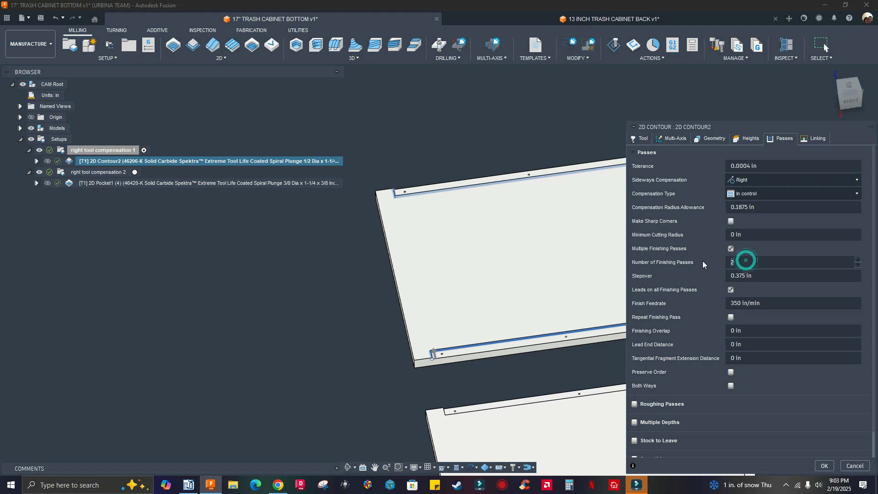
type("3")
left_click(828, 466)
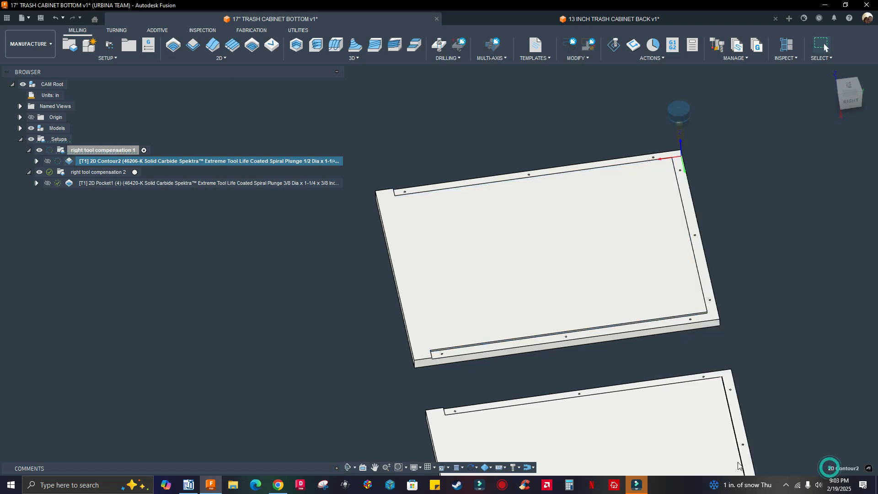
- Simulate the three-pass 2D Contour to check the rabbet's material removal, and exit the simulation
right_click(211, 162)
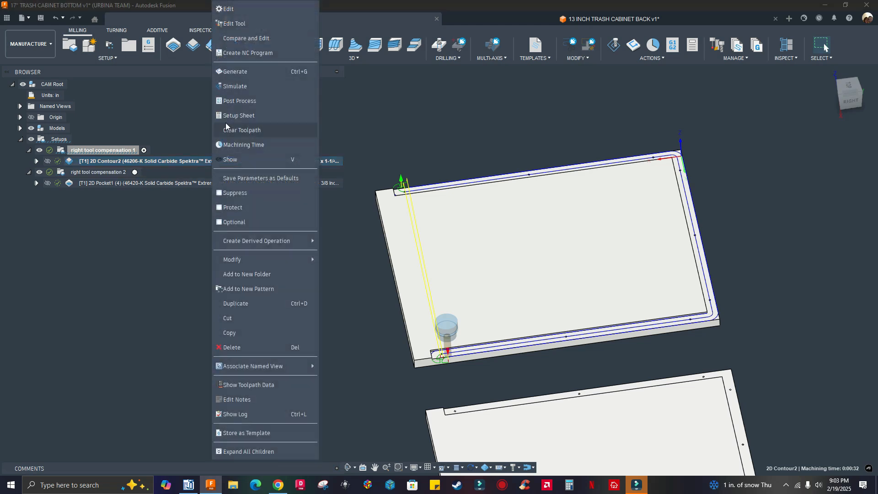
left_click(232, 87)
left_click(438, 432)
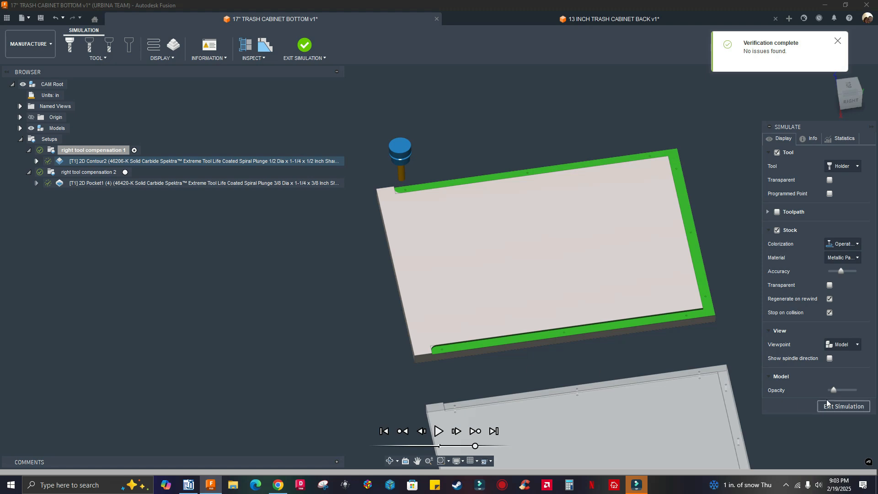
left_click(828, 405)
- Inspect the toolpath's entry moves at the rabbet's end, and reopen the 2D Contour operation at its linking settings
scroll(479, 369, "up", 6)
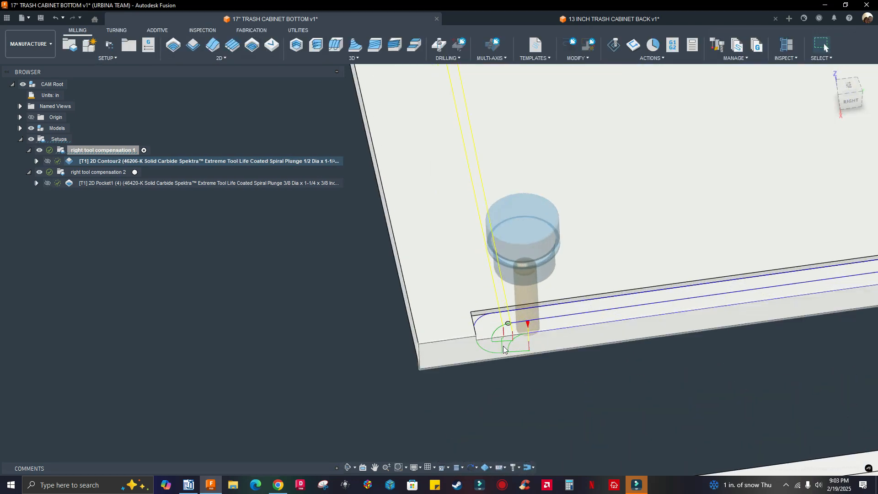
scroll(508, 353, "down", 4)
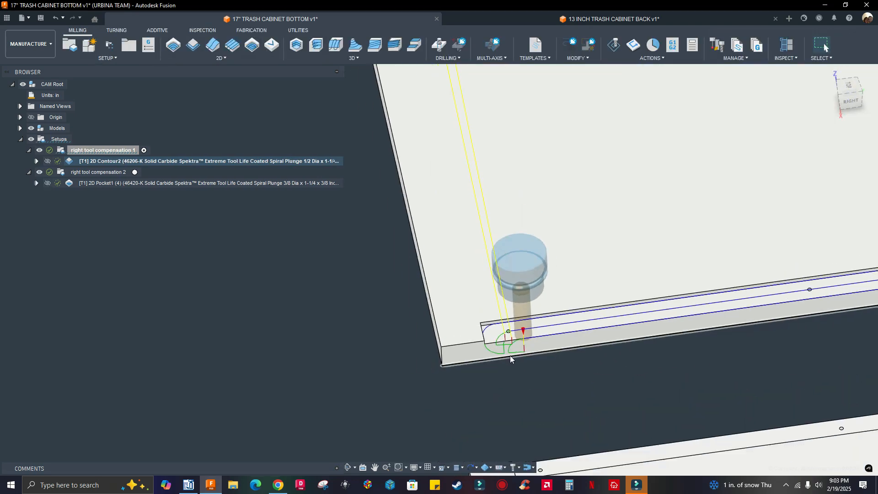
right_click(224, 167)
left_click(229, 9)
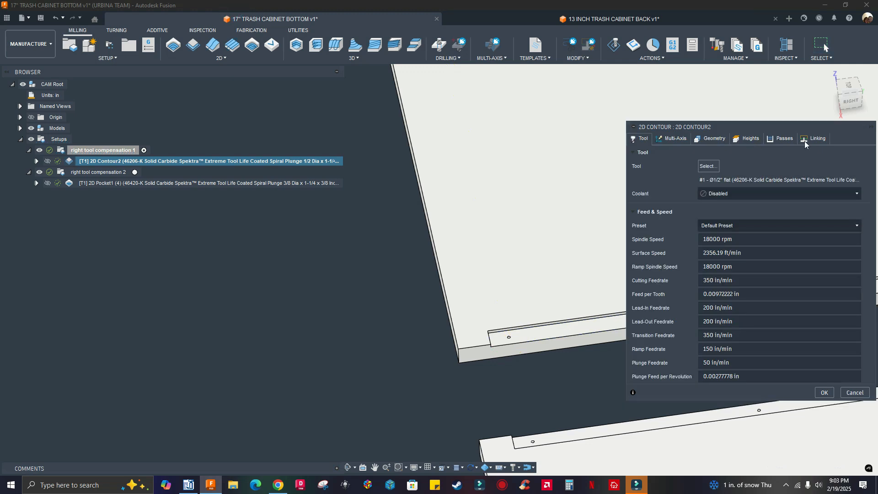
left_click(805, 139)
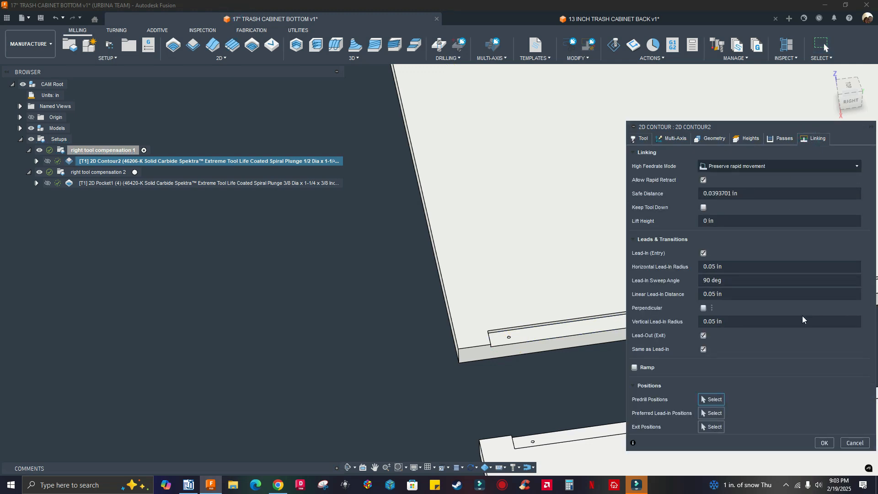
- Try to apply the 2D Contour without lead-in and lead-out, and turn both back on
left_click(703, 253)
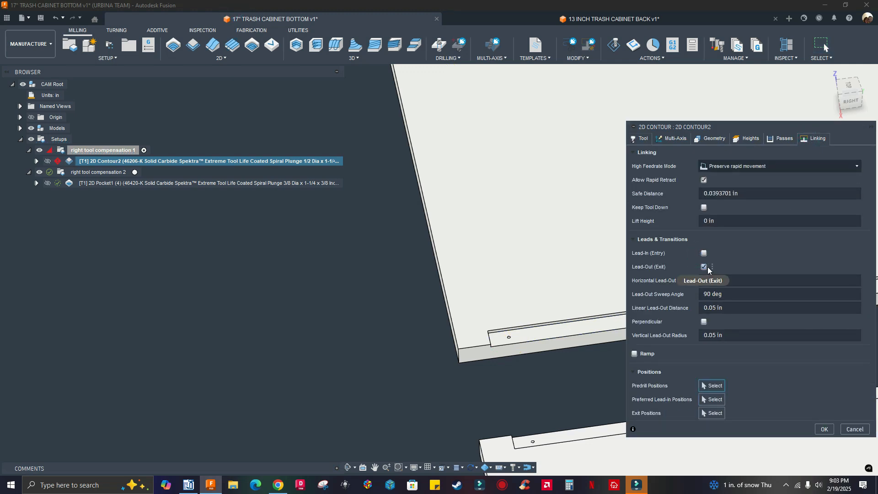
left_click(704, 267)
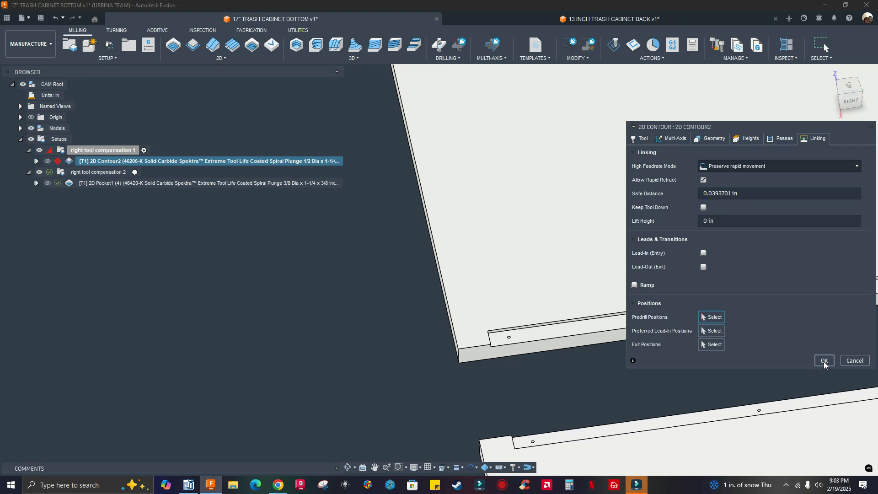
left_click(824, 361)
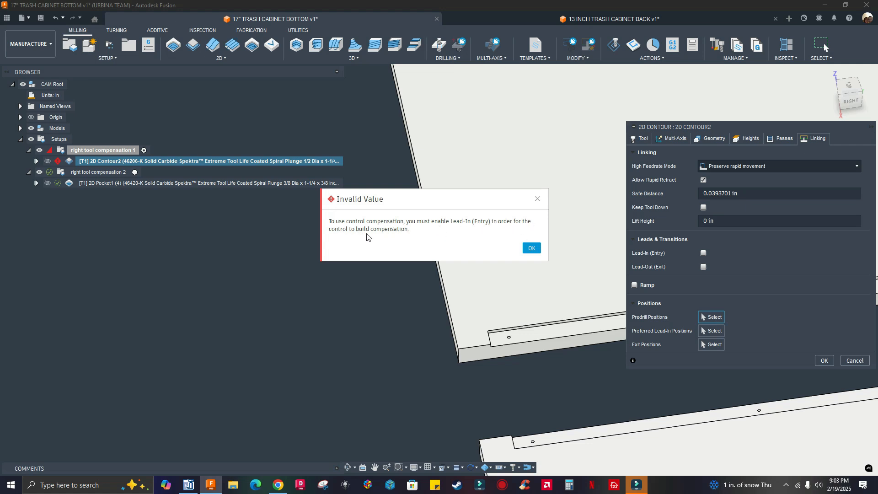
left_click(531, 248)
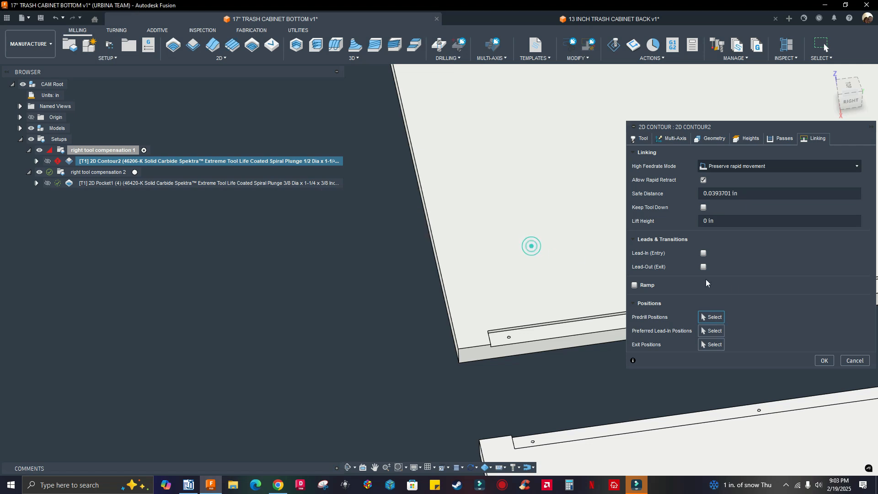
left_click(703, 253)
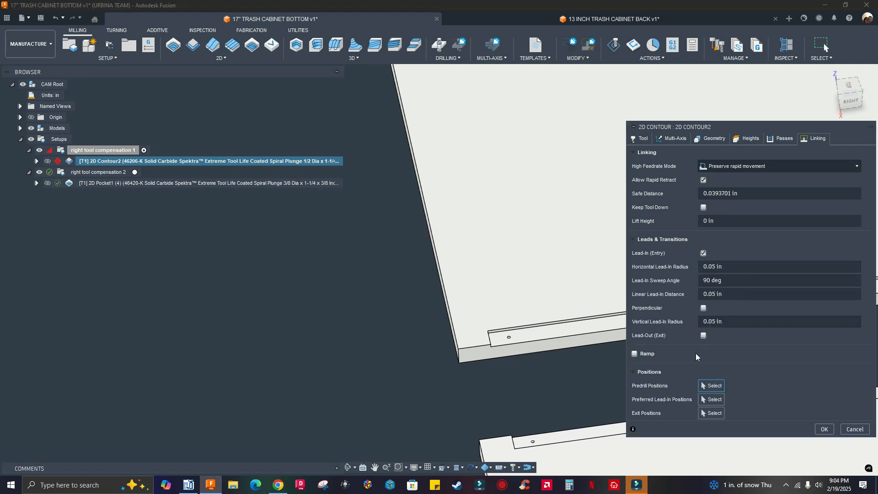
left_click(704, 336)
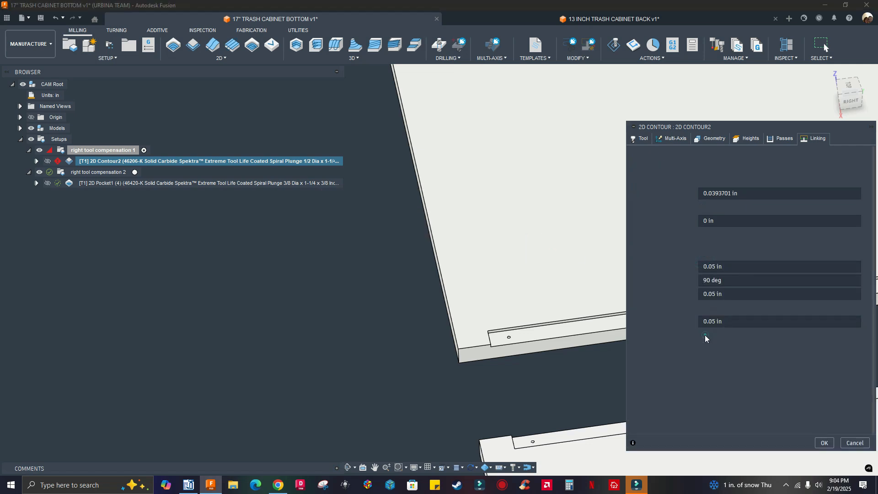
- Set the horizontal and vertical lead-in radii and the sweep angle to 0 and the linear lead-in distance to .75 in, and apply
left_click(745, 269)
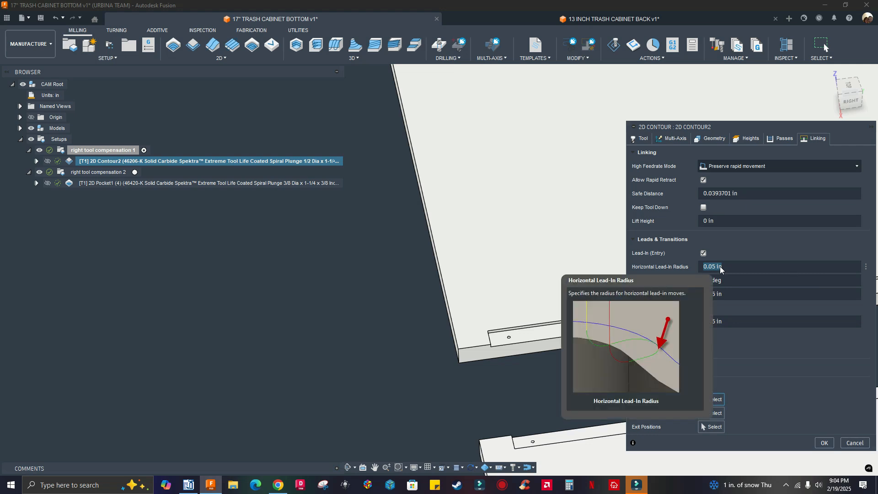
type("0")
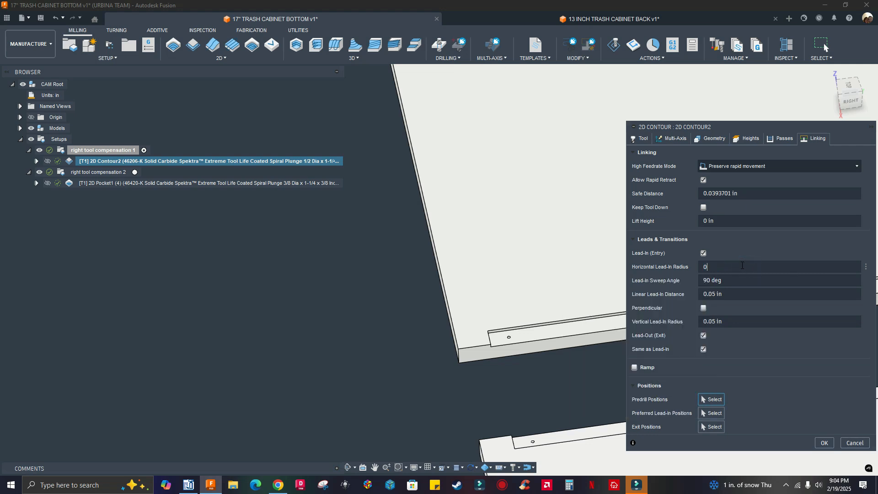
left_click(739, 281)
type("0")
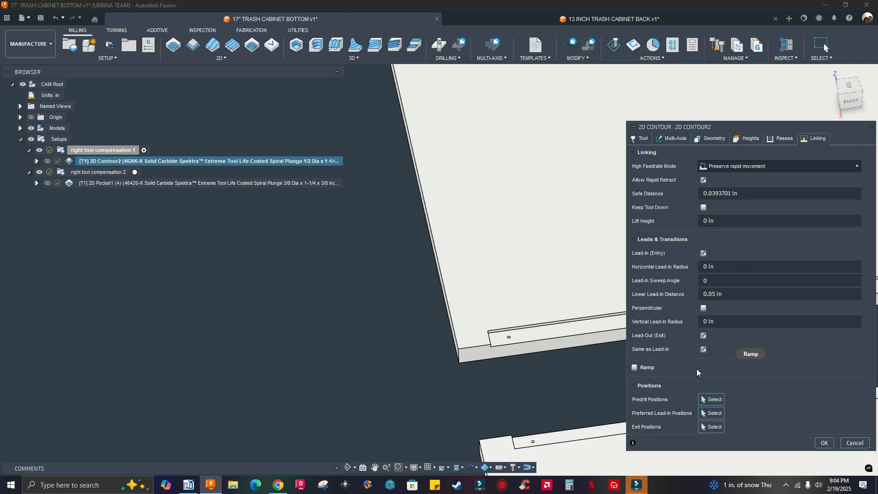
left_click(736, 295)
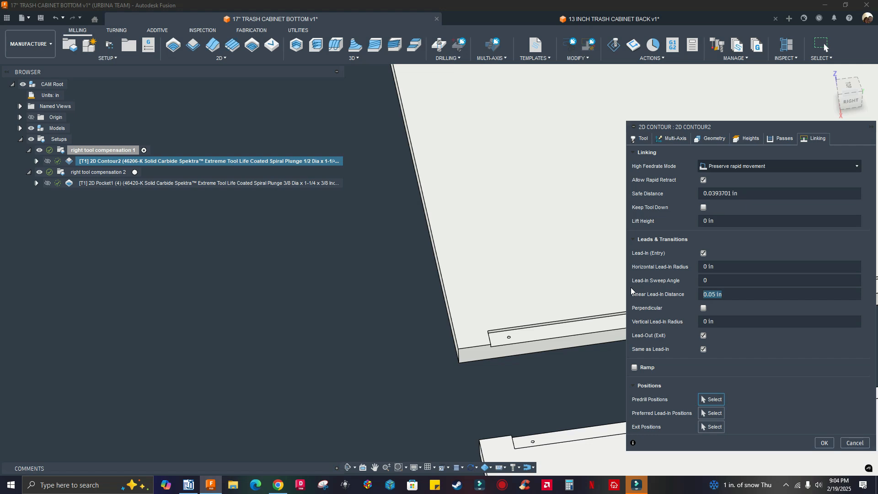
type(".75")
left_click(825, 442)
- Read the 2D Contour's generation warning in its log and close the log
scroll(406, 326, "down", 5)
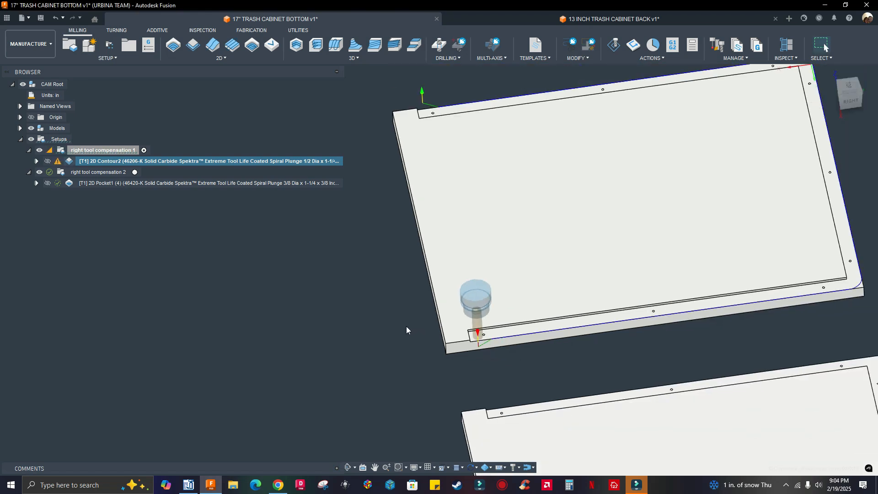
left_click(57, 162)
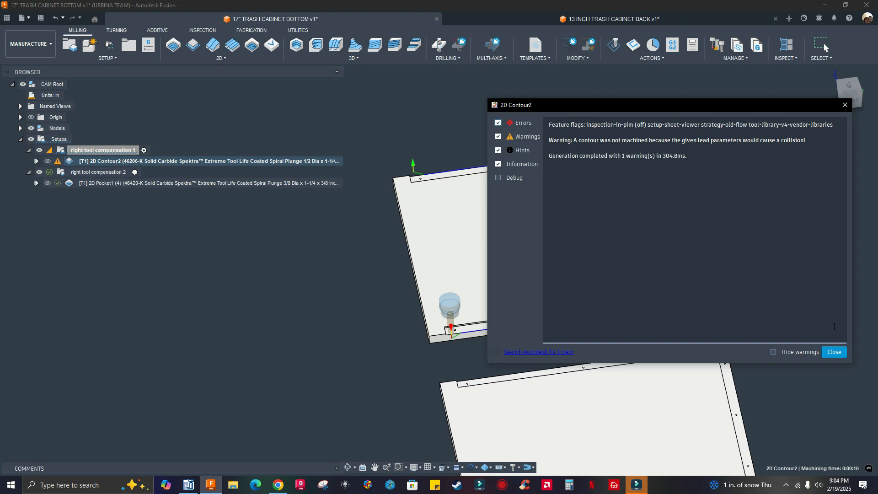
left_click(834, 352)
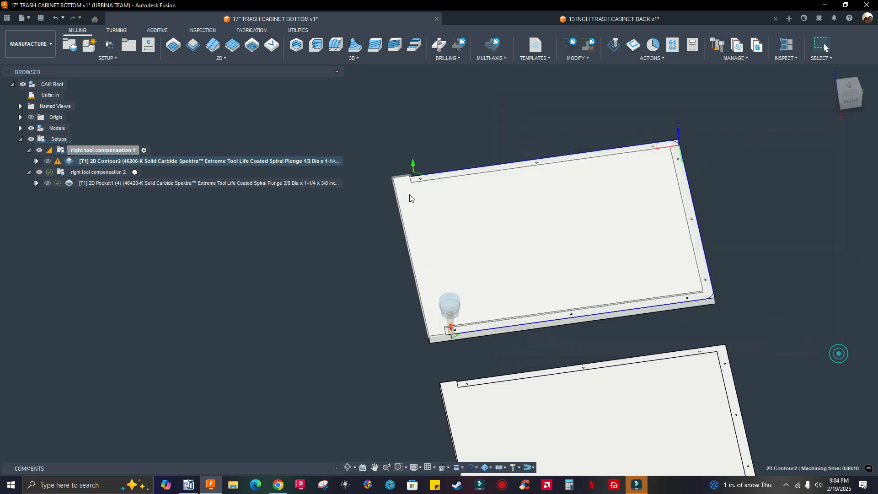
- Change the 2D Contour's linear lead-in distance to .25 in and regenerate the toolpath
right_click(304, 164)
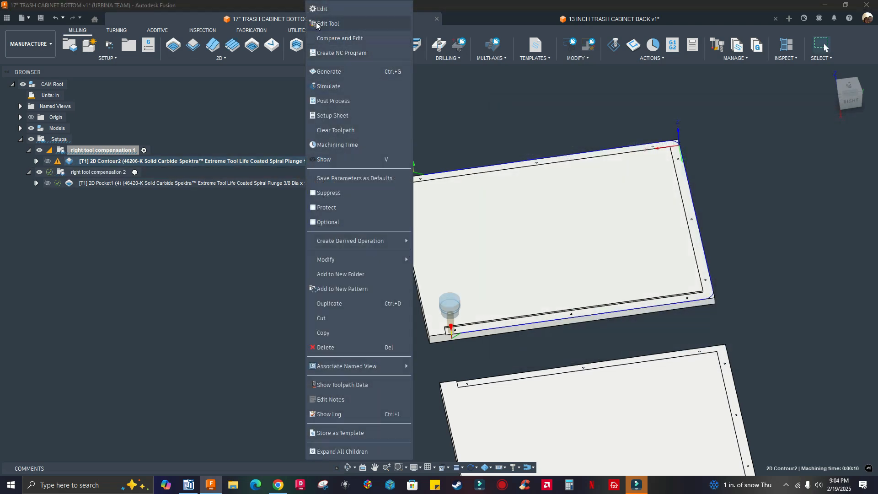
left_click(318, 9)
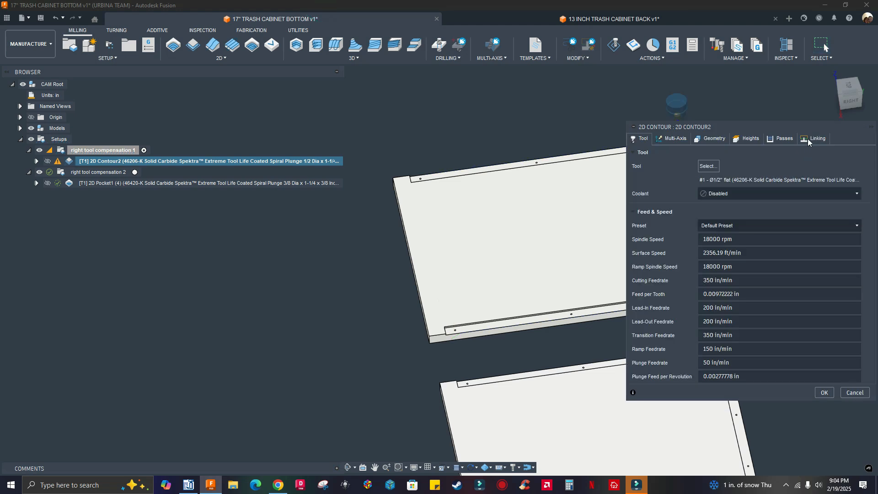
left_click(815, 138)
left_click(723, 295)
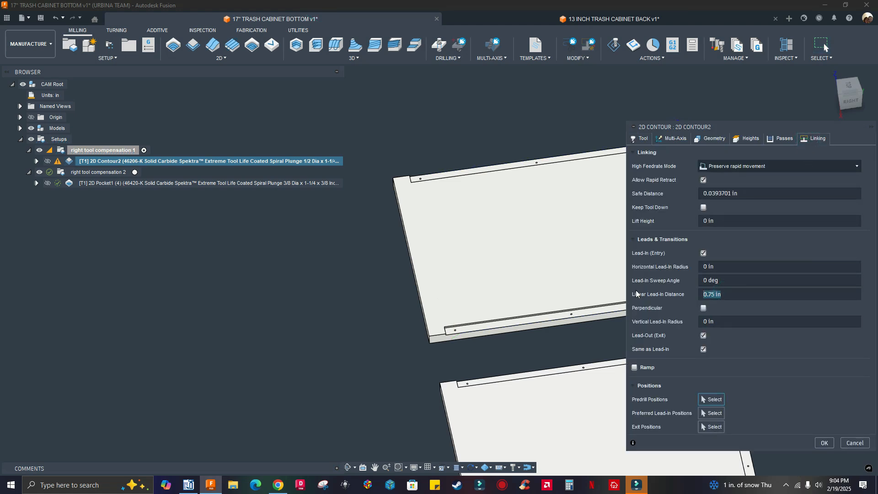
type(".25")
key("Return")
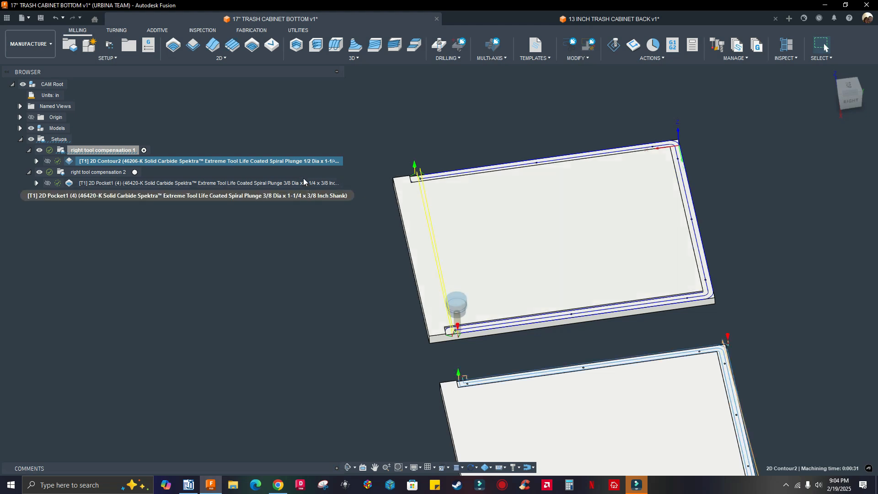
- Examine the regenerated contour's lead moves at the rabbet's end, and briefly open and exit its simulation
scroll(114, 141, "up", 2)
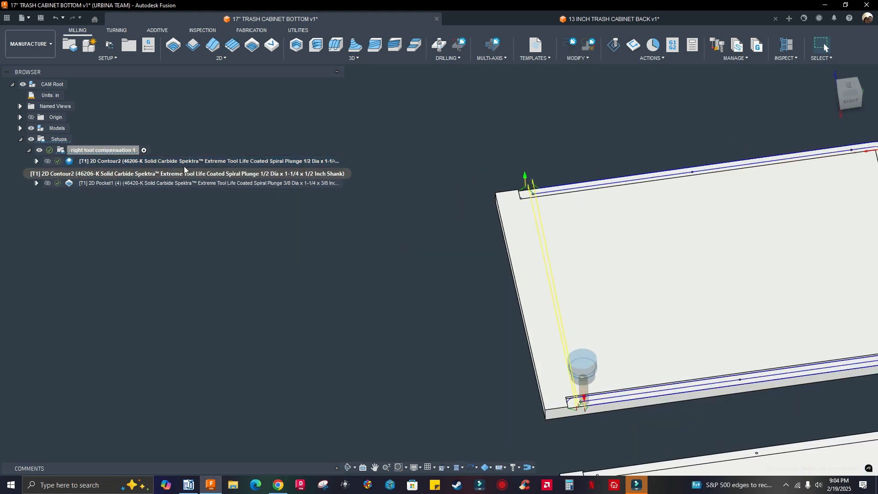
scroll(163, 217, "down", 2)
scroll(438, 368, "up", 4)
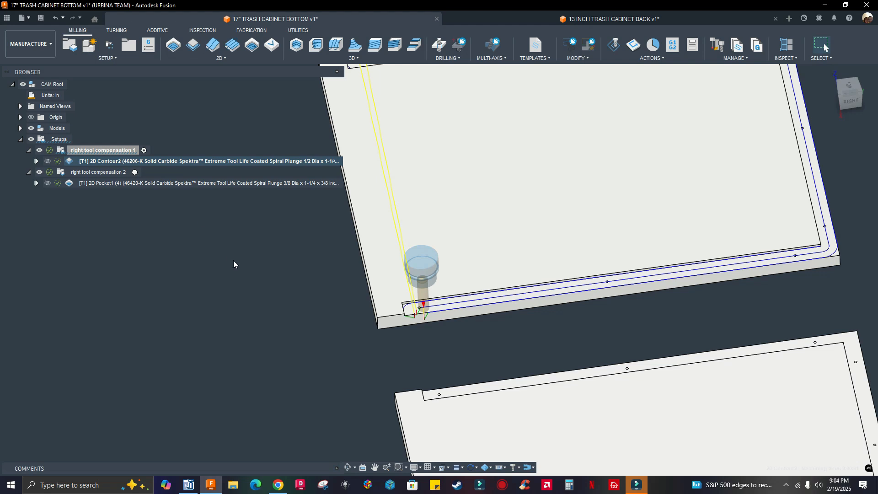
scroll(234, 260, "down", 5)
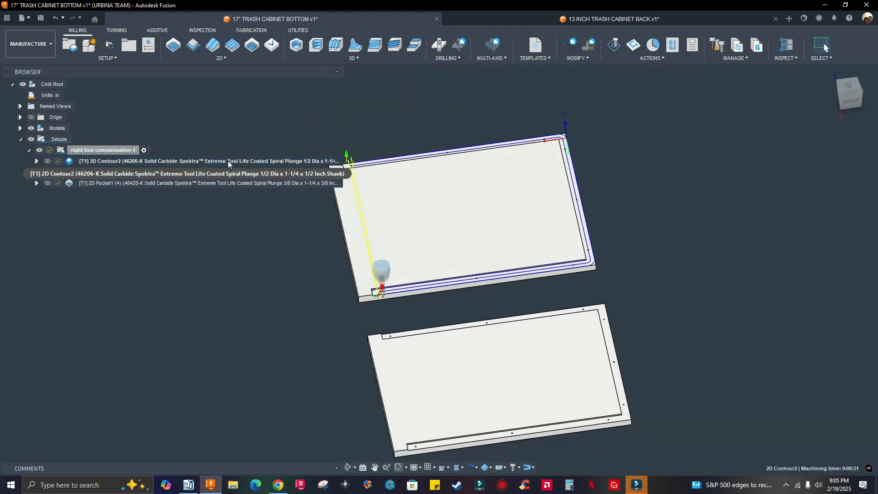
right_click(228, 161)
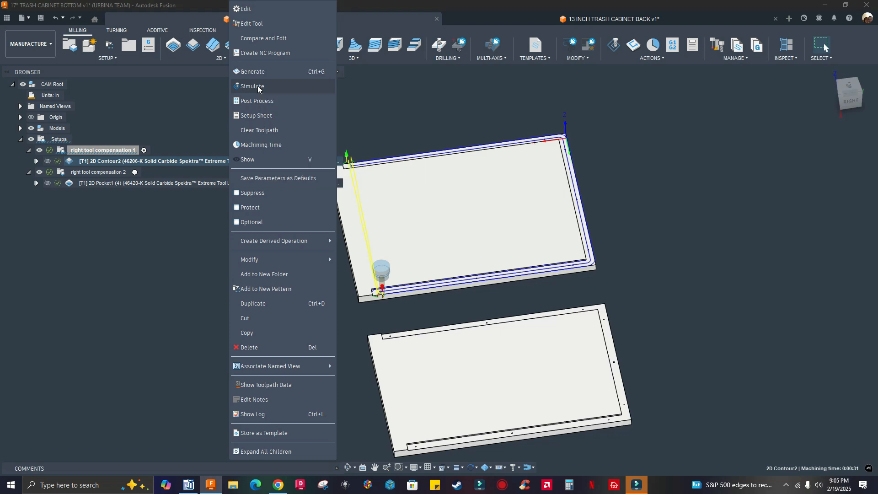
left_click(258, 87)
key("Escape")
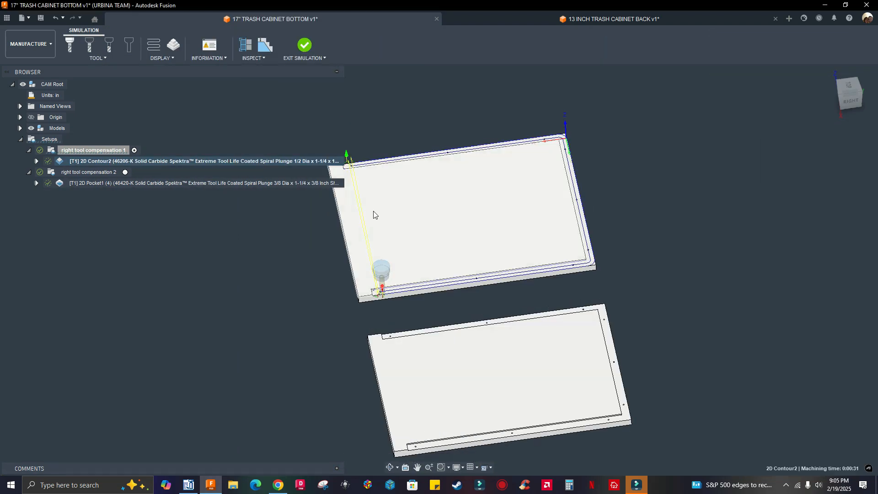
- Post-process the 2D Contour with the woodWOP (inch) post as right_comp1 into the TUTORIALS output folder
right_click(269, 161)
left_click(297, 101)
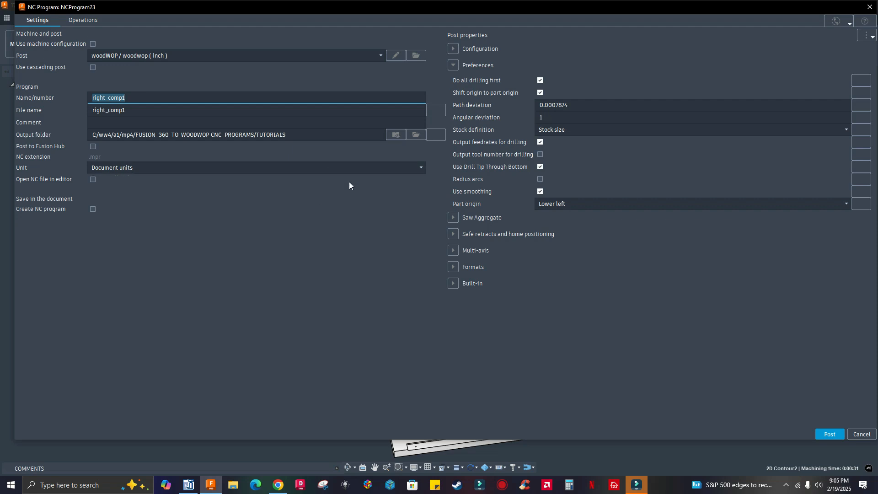
left_click(816, 433)
left_click(465, 251)
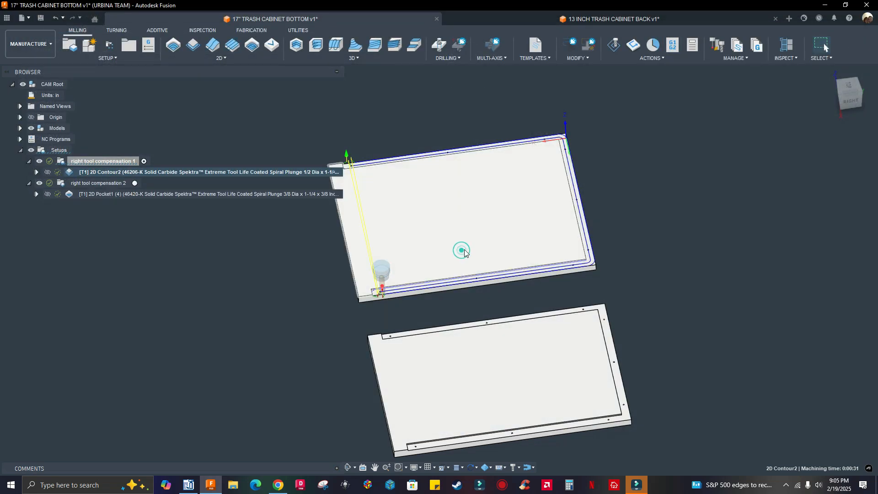
- Switch to woodWOP and open the newly posted right_comp1 program from the TUTORIALS folder
left_click(188, 484)
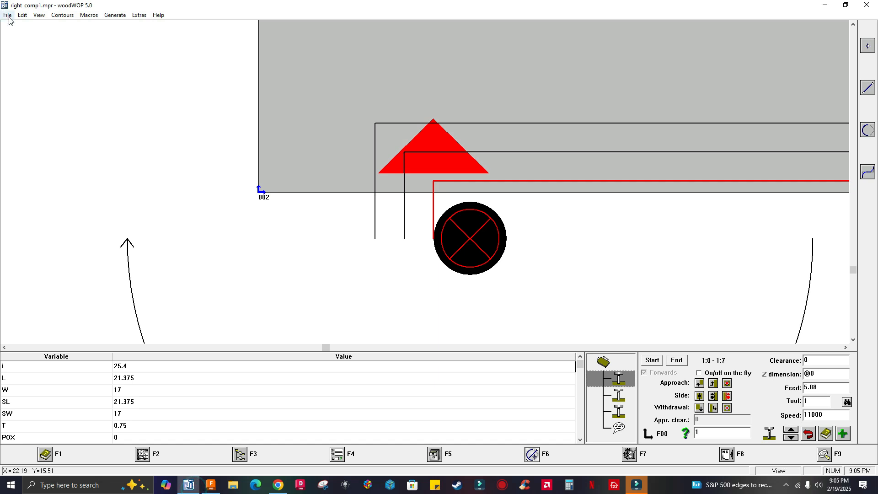
left_click(8, 15)
left_click(20, 46)
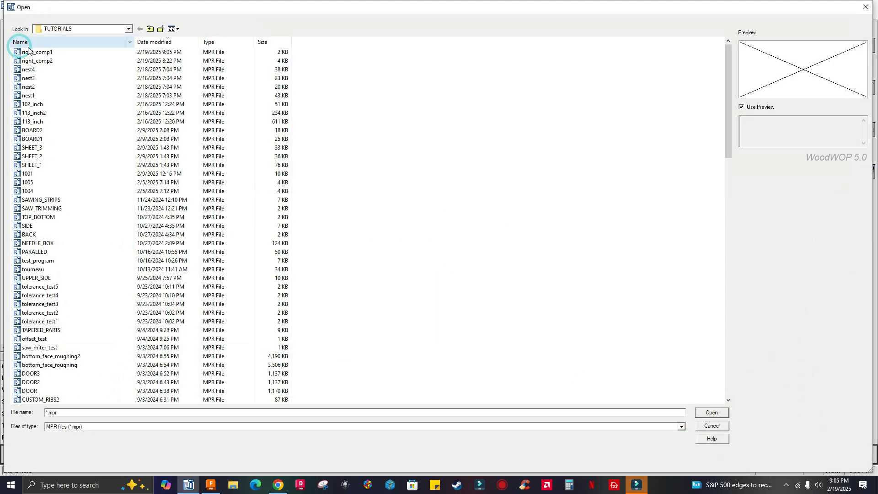
left_click(28, 51)
left_click(711, 413)
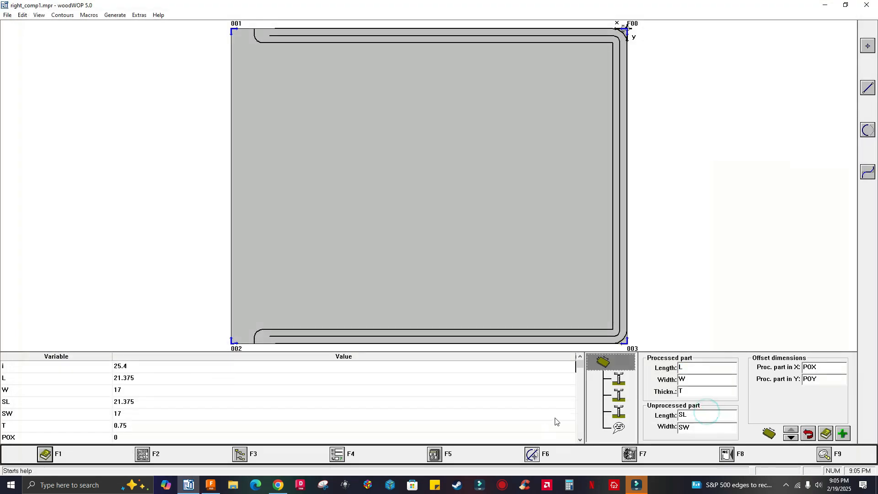
- Examine where each of the three routing passes starts and ends around the open ends of the rabbet
left_click(617, 381)
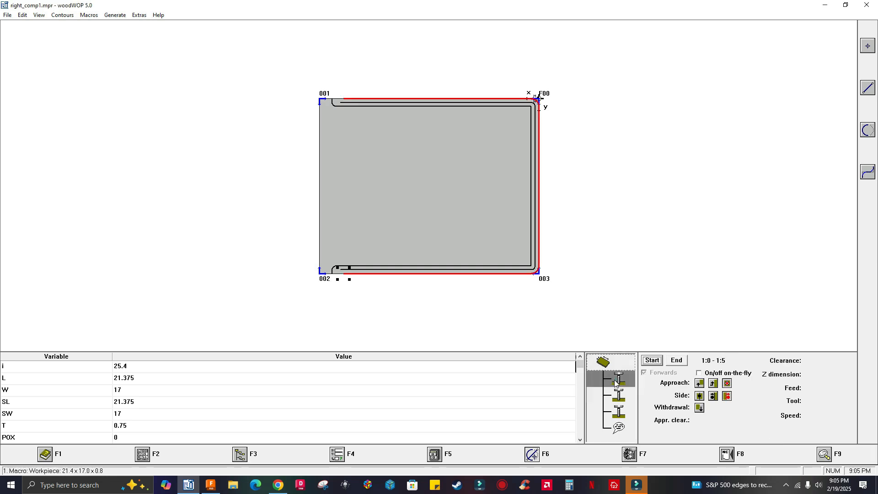
left_click_drag(343, 245, 395, 309)
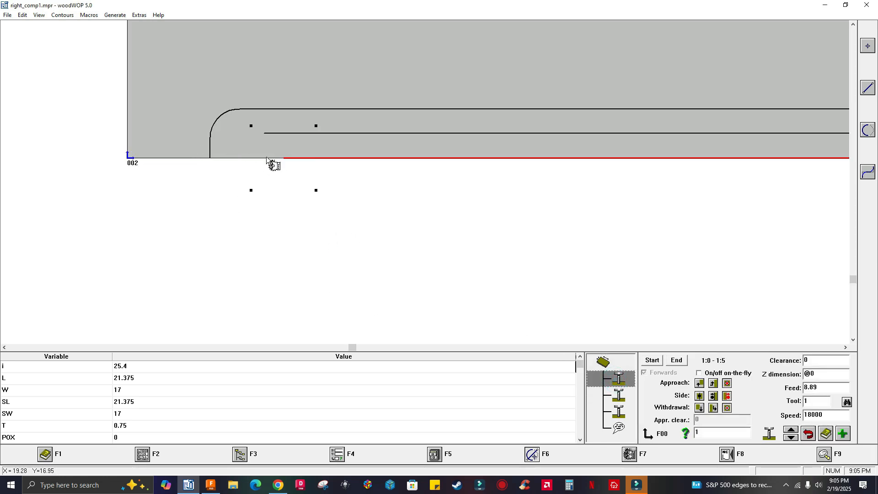
key("F9")
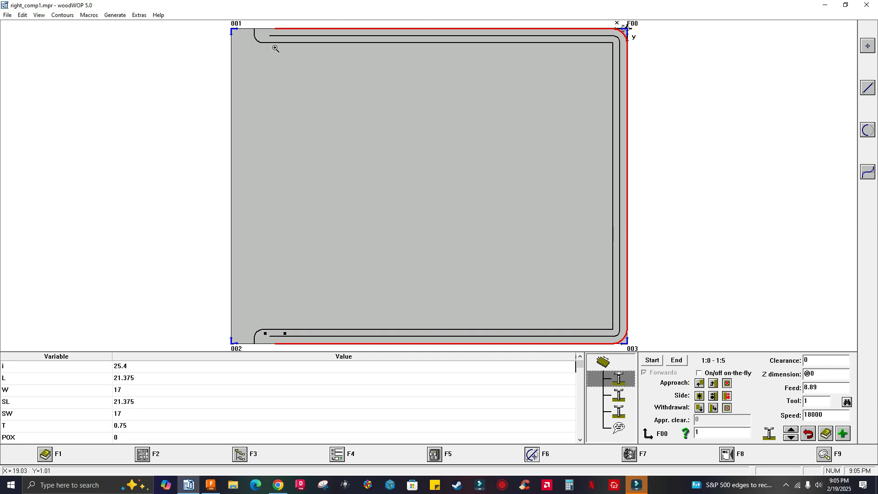
left_click_drag(322, 62, 353, 104)
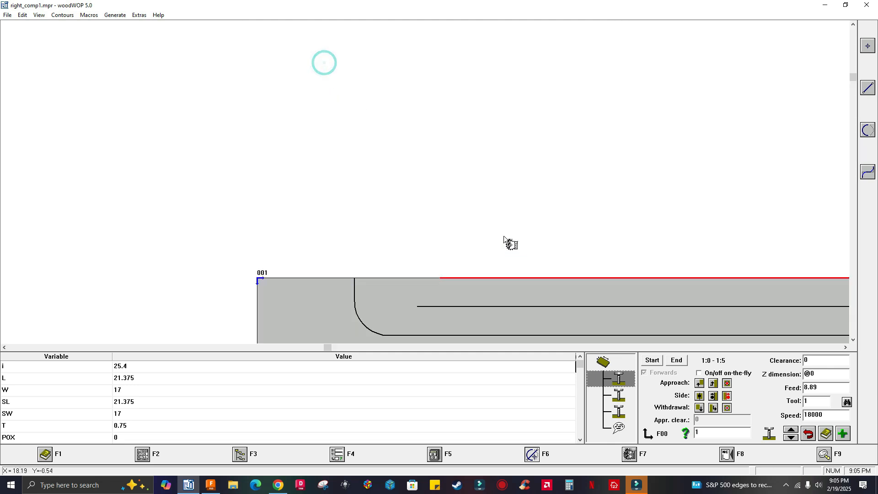
left_click(619, 396)
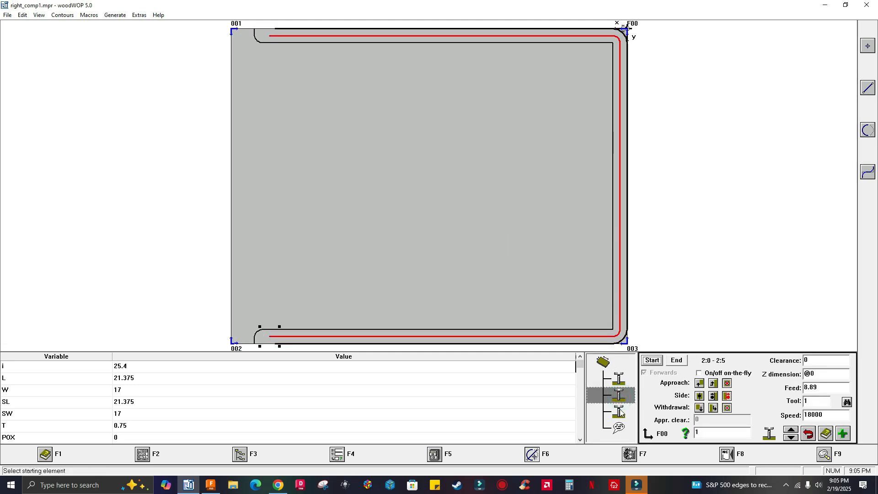
left_click(619, 412)
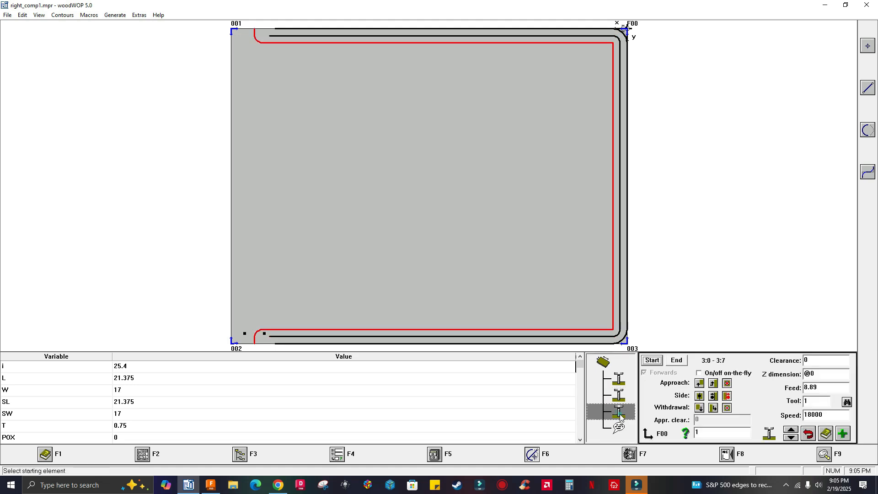
left_click_drag(619, 413, 465, 352)
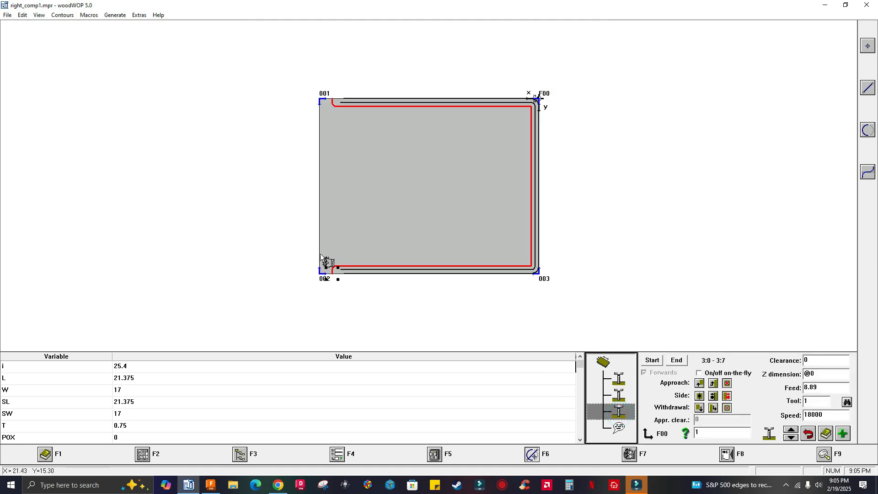
left_click_drag(323, 232, 368, 287)
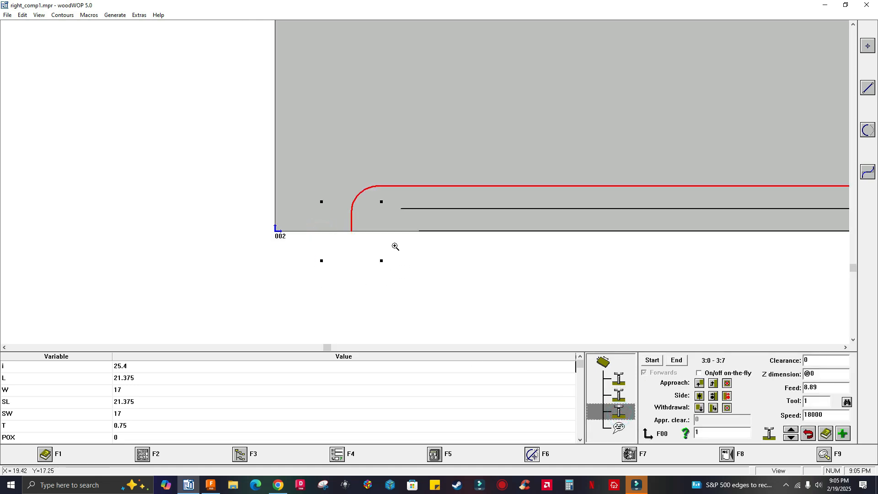
key("F9")
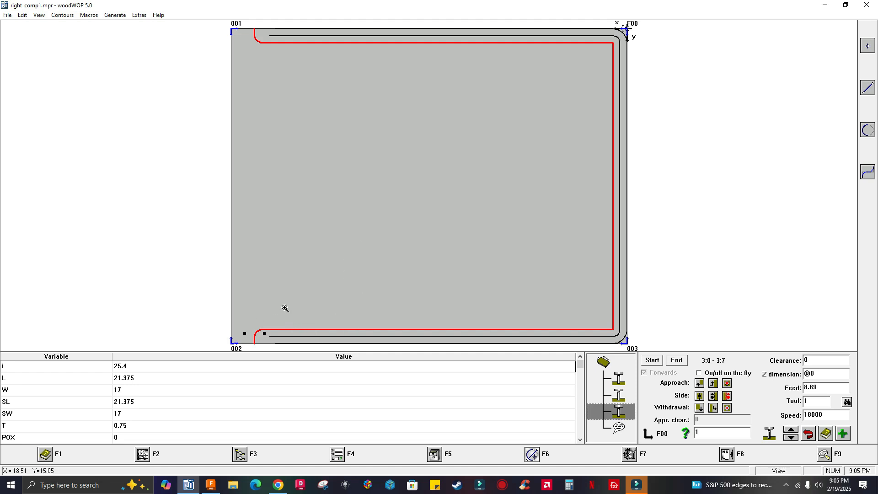
- Switch to Fusion and set the 2D Contour's open chain to start and end extension lengths of .625 in, regenerating the toolpath
left_click(215, 488)
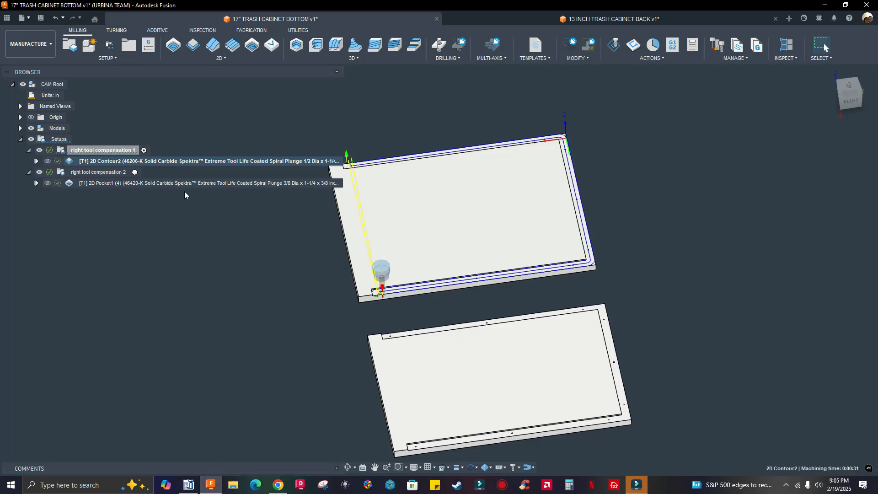
right_click(162, 162)
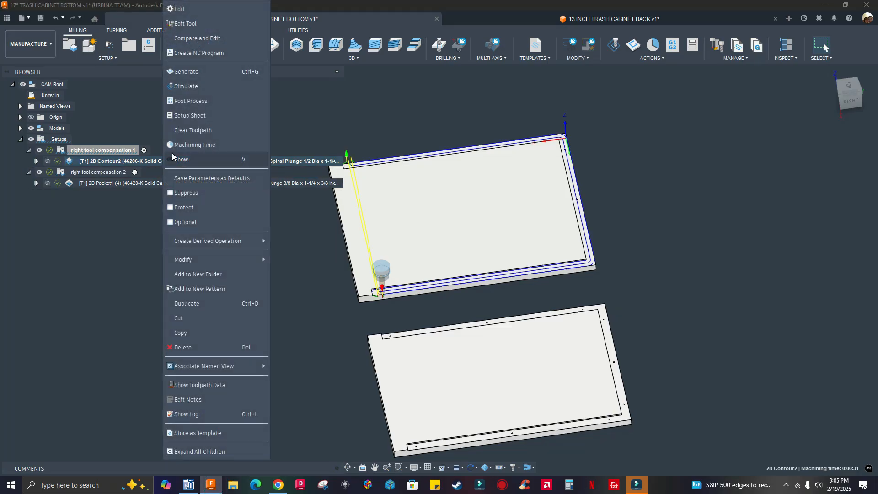
left_click(189, 11)
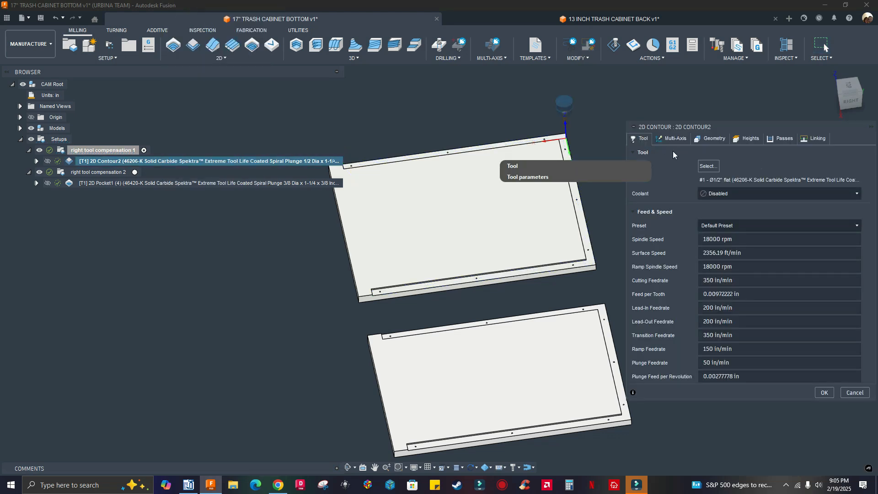
left_click(709, 137)
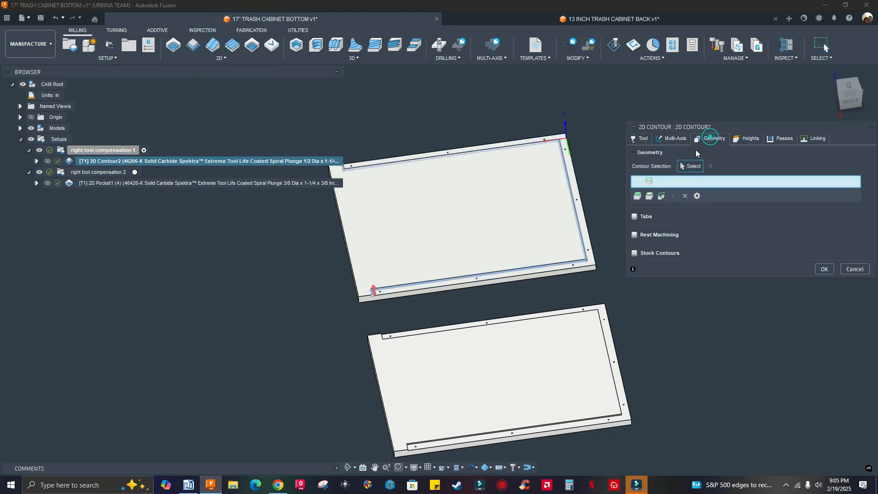
right_click(675, 182)
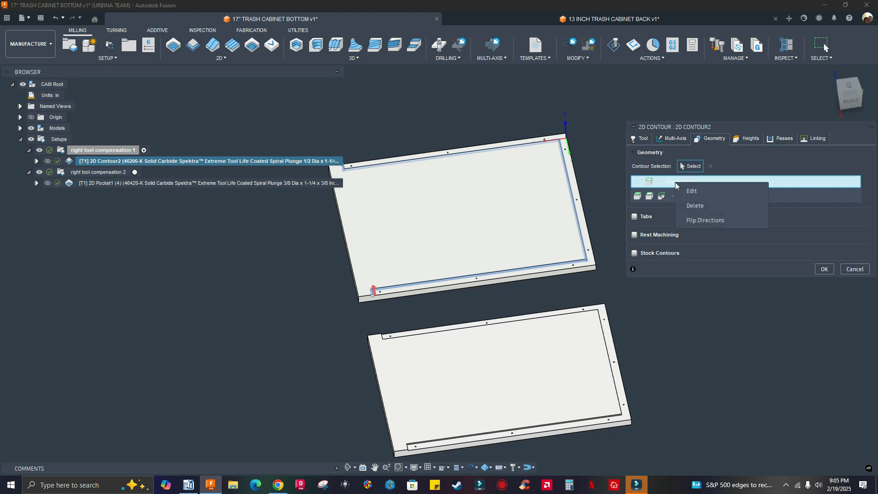
left_click(691, 194)
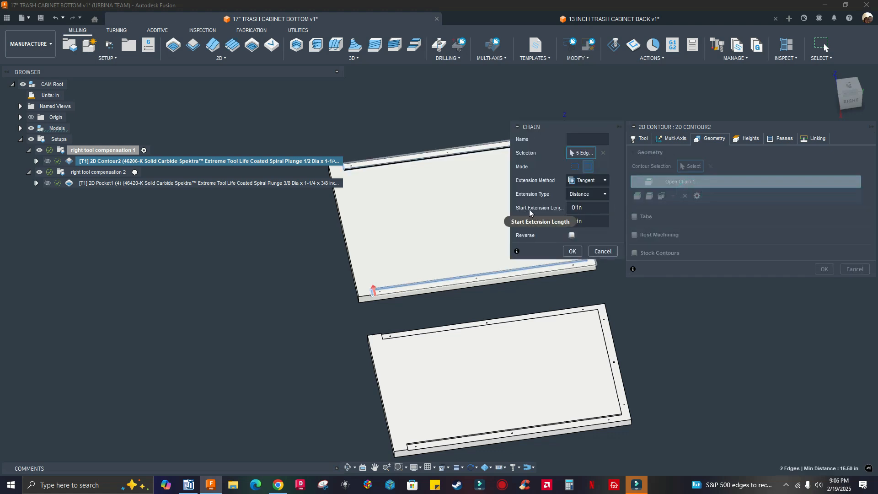
left_click(587, 208)
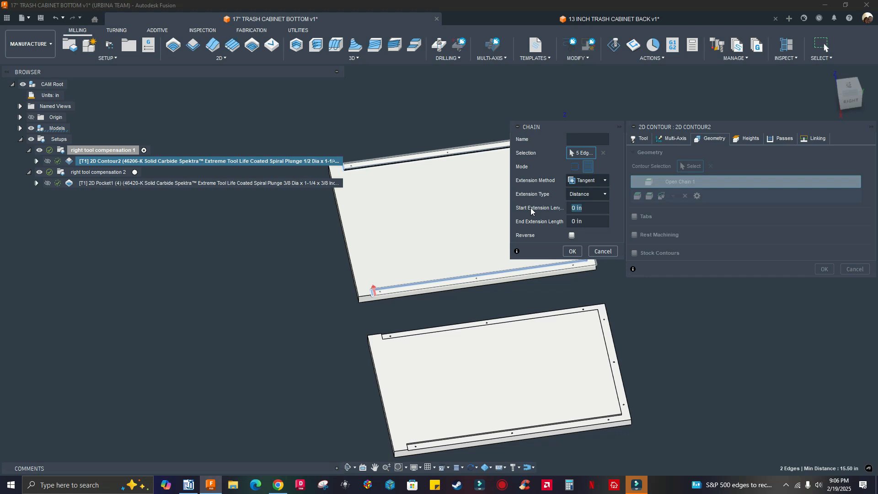
type("625")
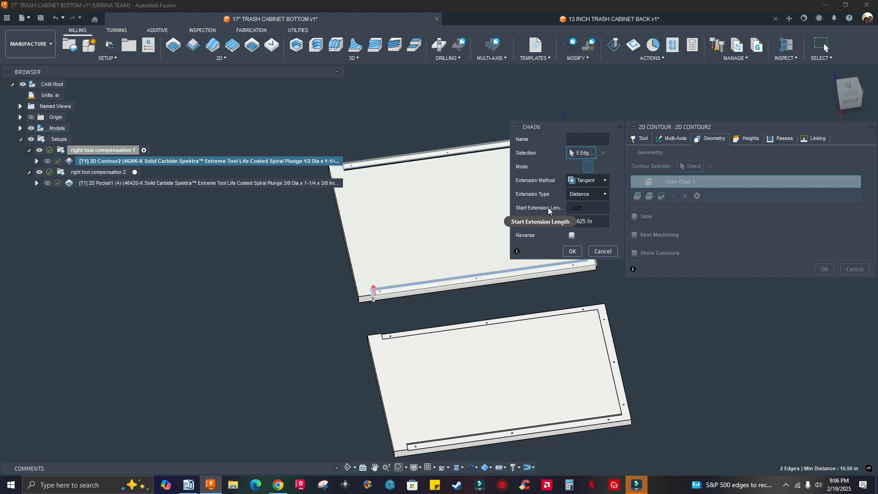
left_click(571, 253)
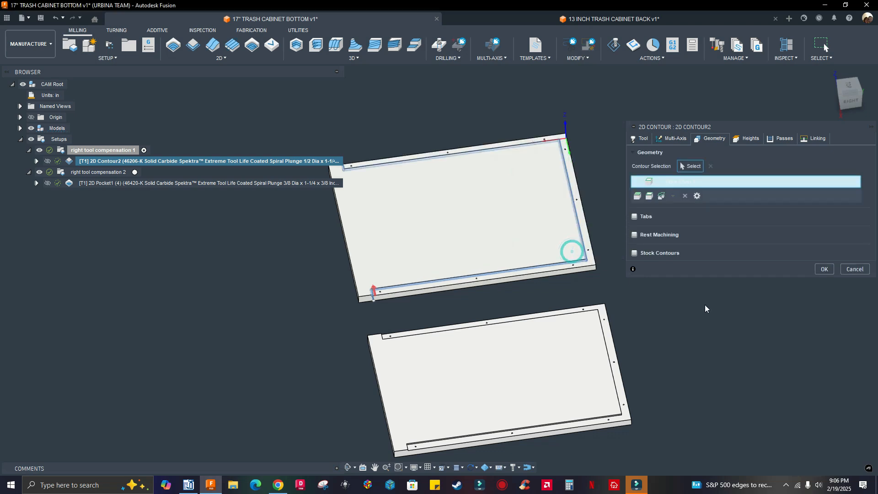
left_click(824, 270)
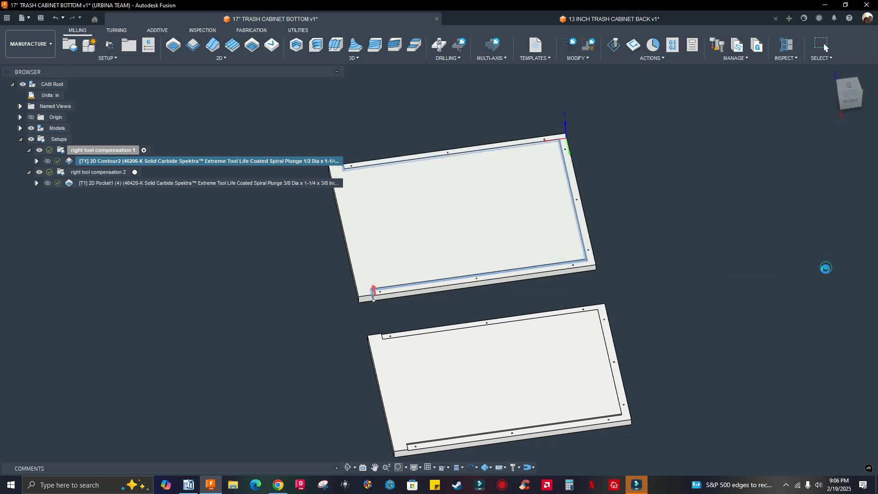
- Post-process the extended 2D Contour again, overwriting right_comp1.mpr
right_click(221, 161)
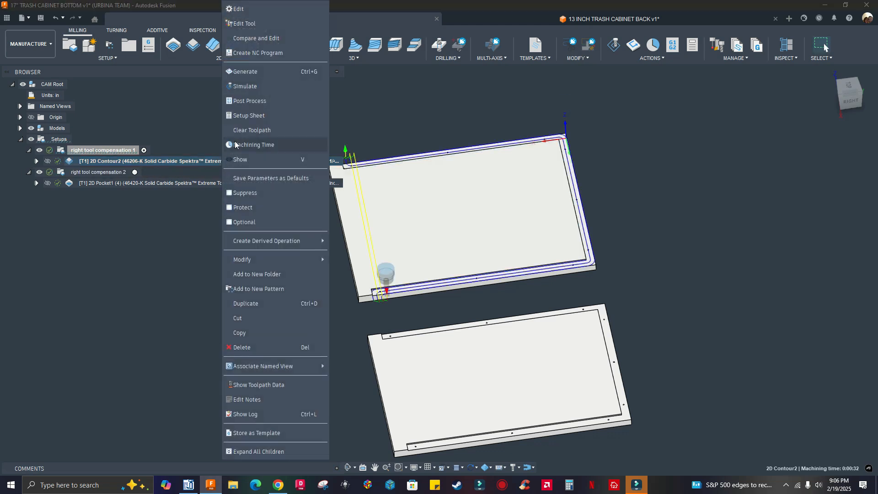
left_click(247, 101)
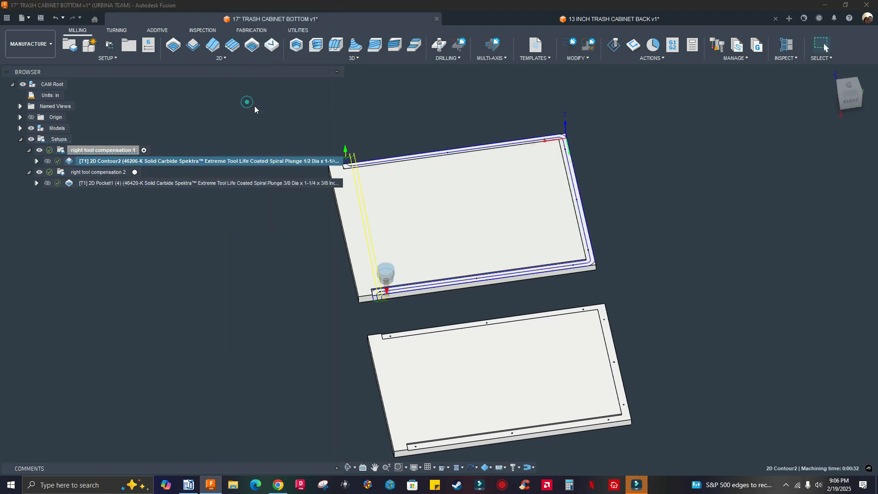
left_click(837, 435)
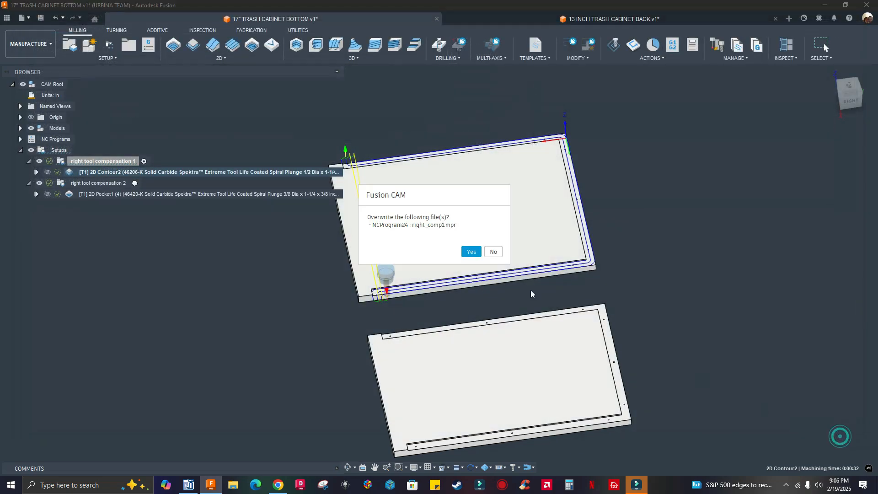
left_click(471, 252)
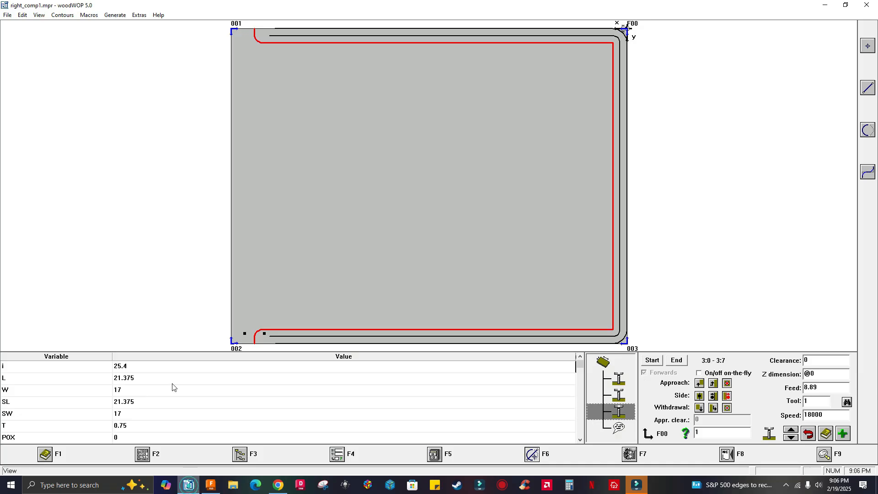
- Reload the reposted right_comp1 program from the TUTORIALS folder in woodWOP
left_click(7, 15)
left_click(18, 45)
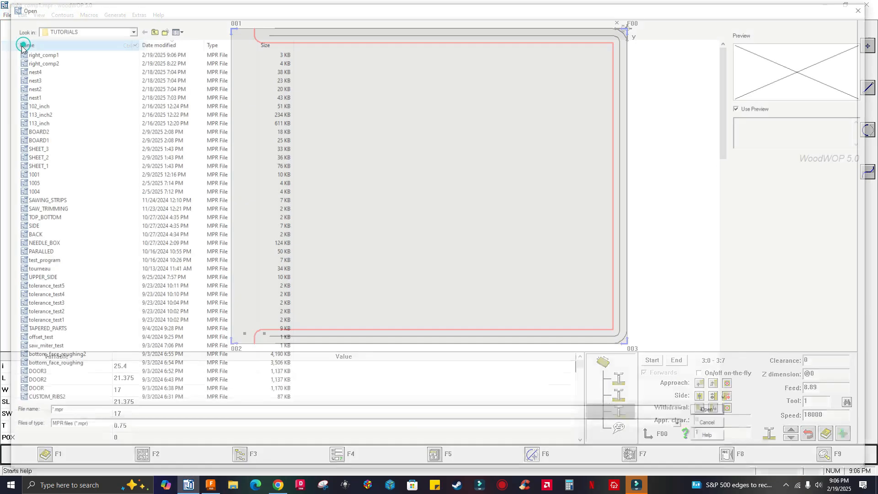
left_click(38, 53)
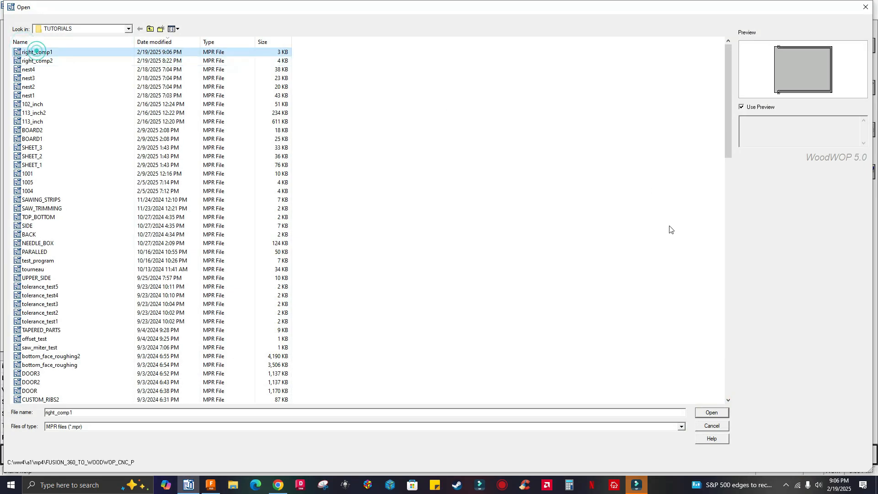
left_click(711, 412)
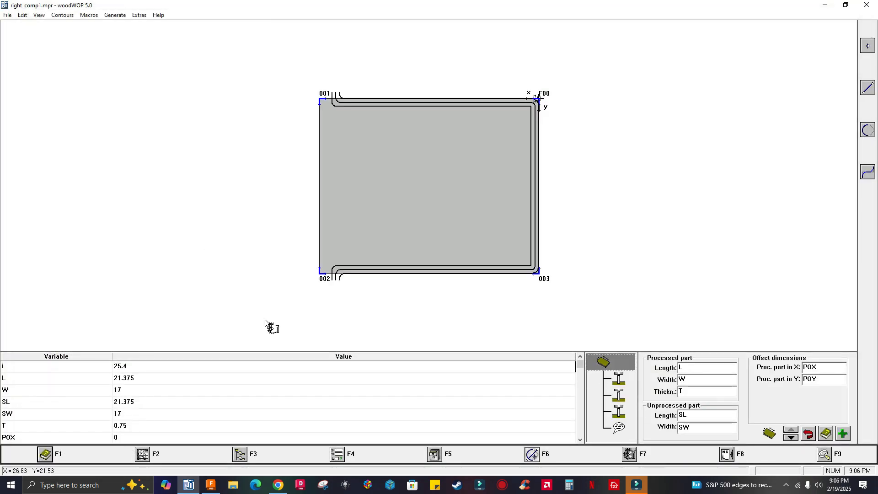
- Examine the extended pass ends near corner 002 and select the first routing macro to check its approach
scroll(328, 304, "up", 4)
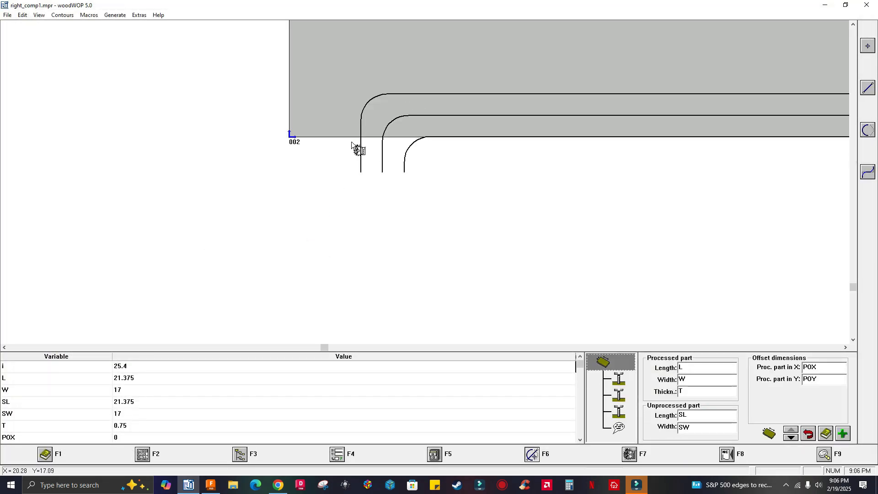
scroll(387, 254, "down", 4)
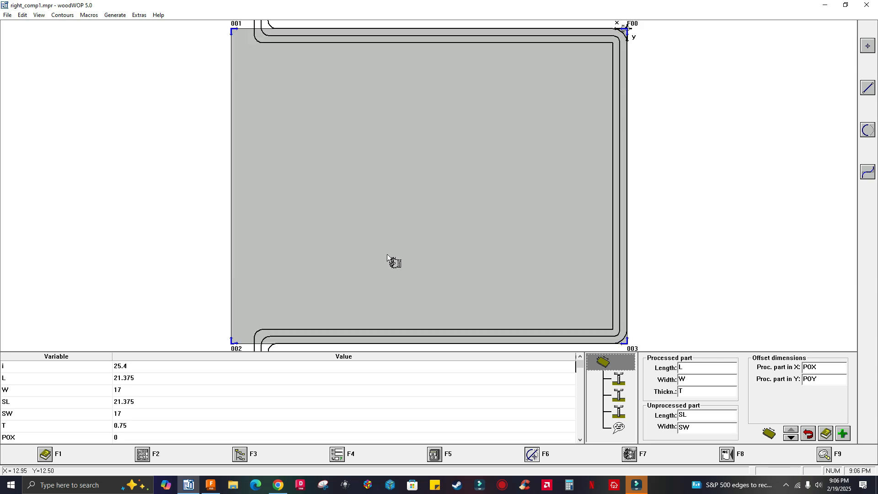
scroll(284, 70, "down", 2)
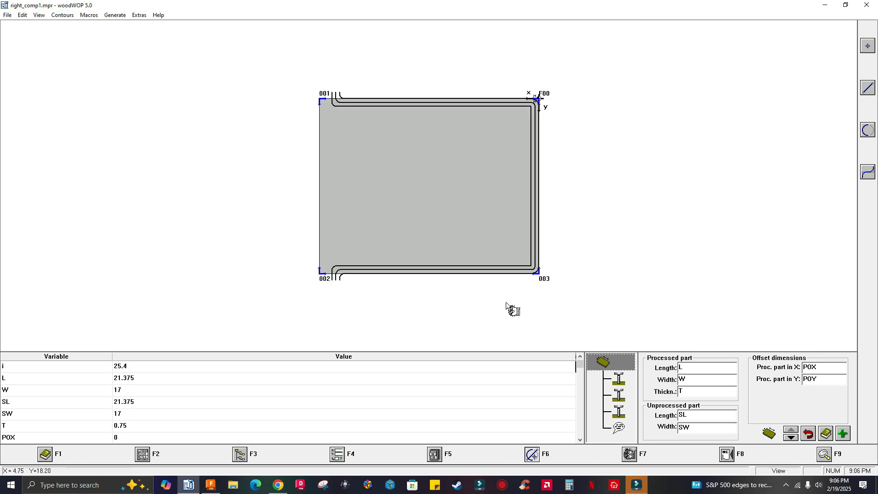
left_click(618, 385)
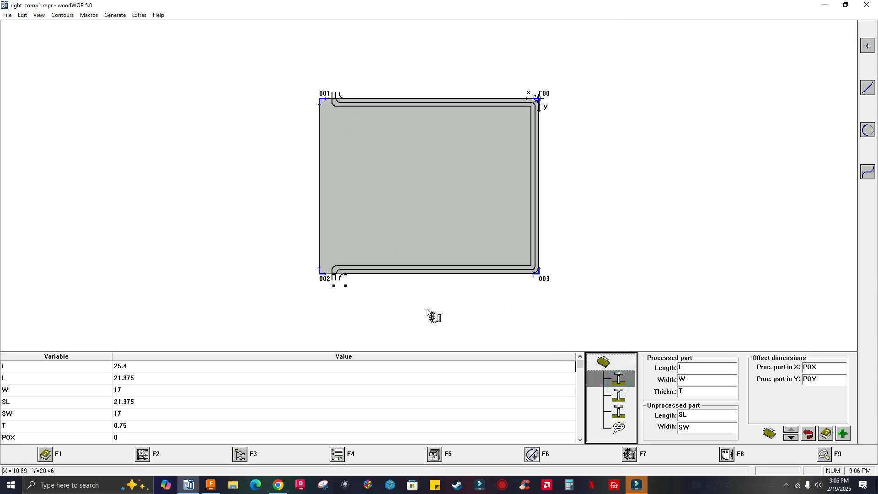
left_click(317, 256)
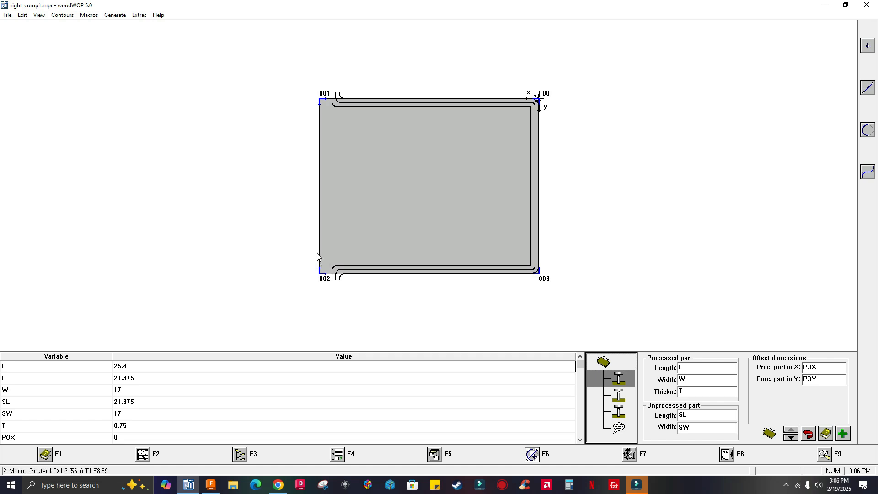
left_click(609, 382)
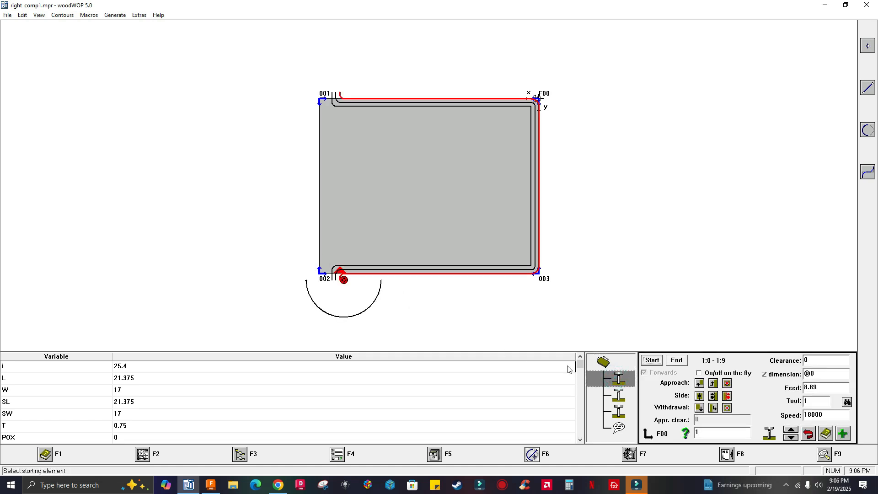
- Compare the three routing macros one by one, examining each pass's start near corner 002
left_click_drag(332, 242, 366, 295)
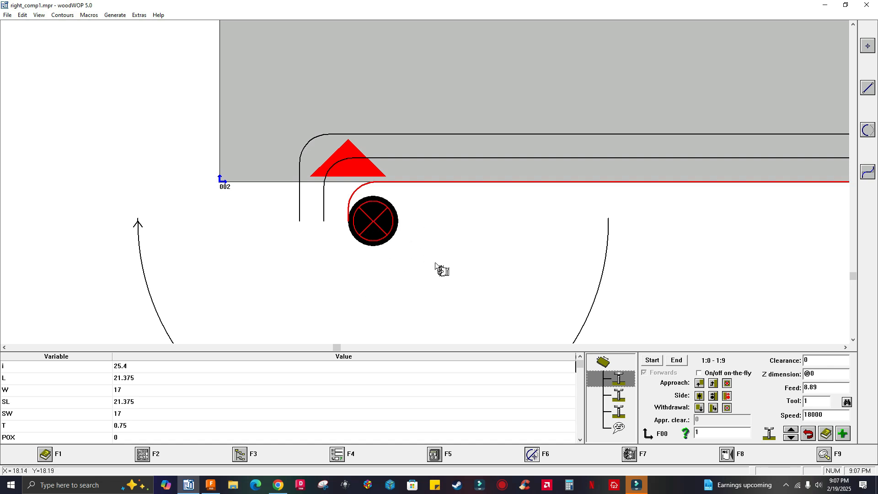
left_click(617, 396)
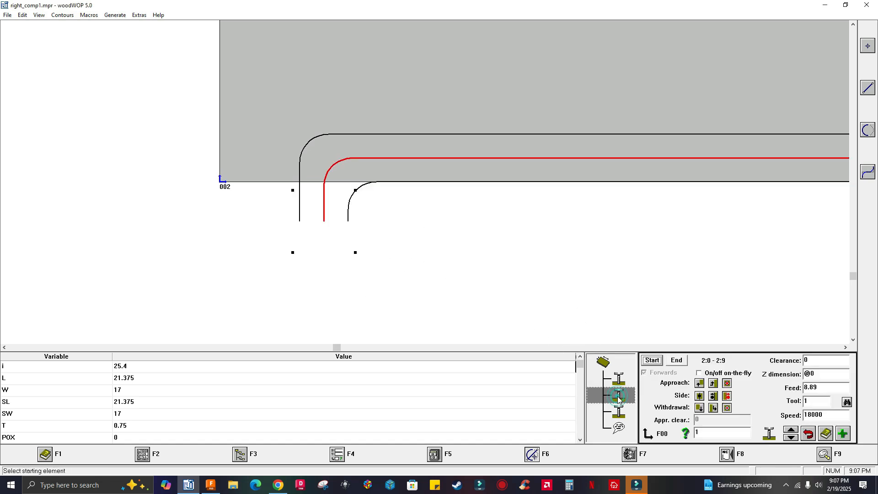
left_click(619, 412)
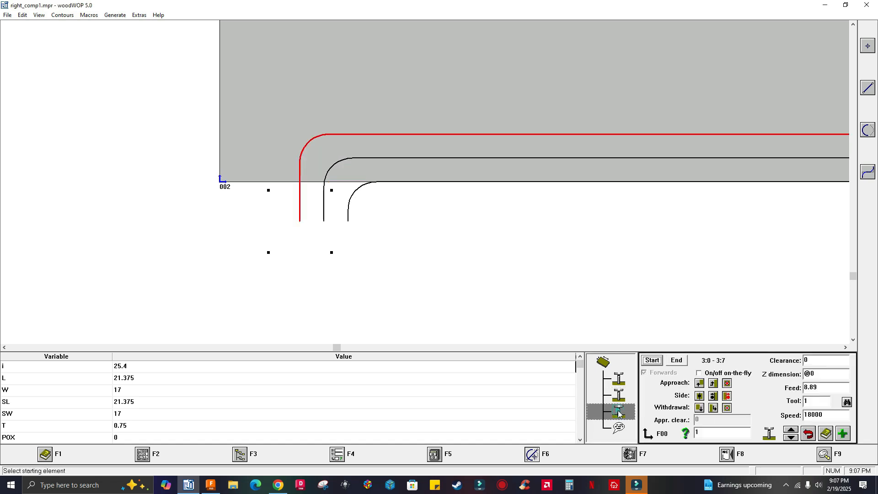
left_click(613, 381)
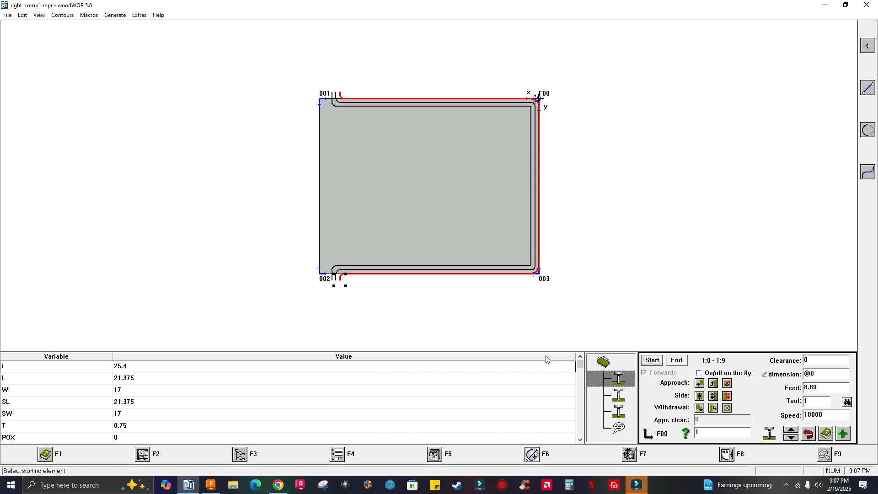
left_click(623, 396)
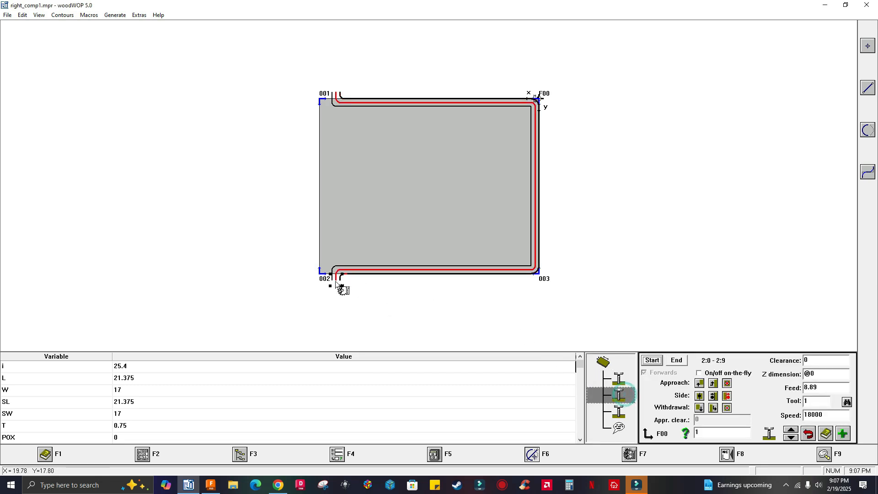
left_click(618, 413)
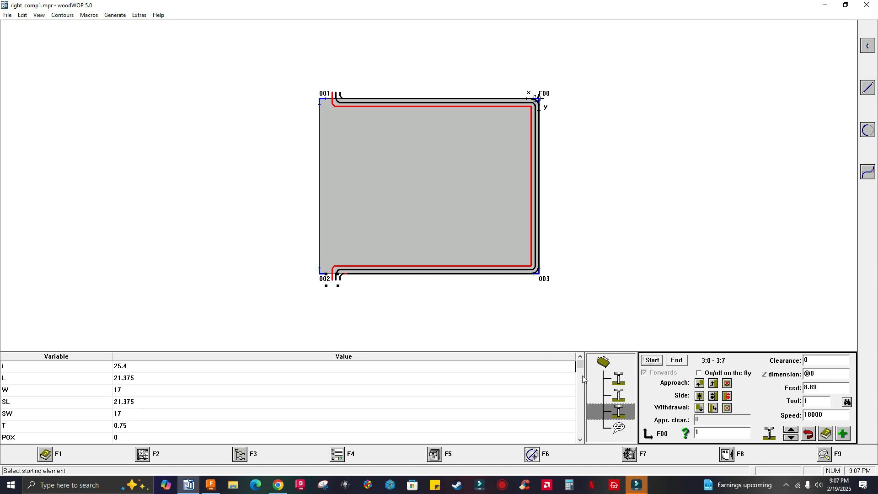
left_click(618, 379)
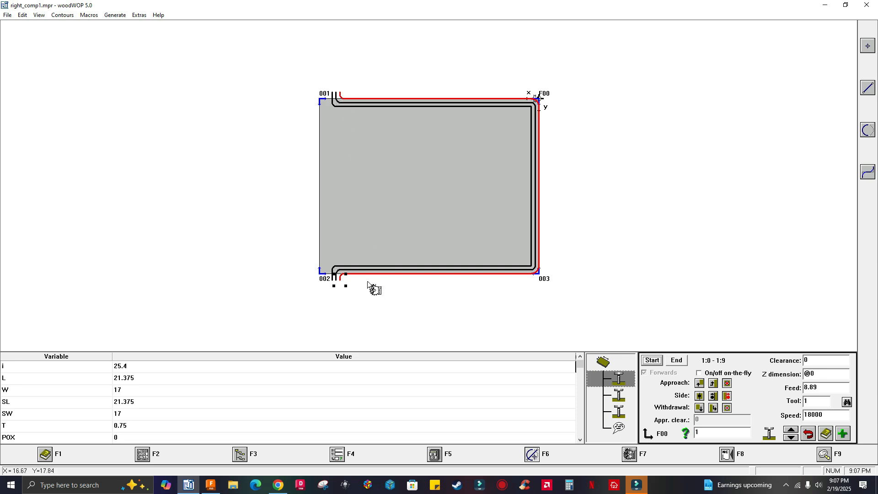
left_click(617, 397)
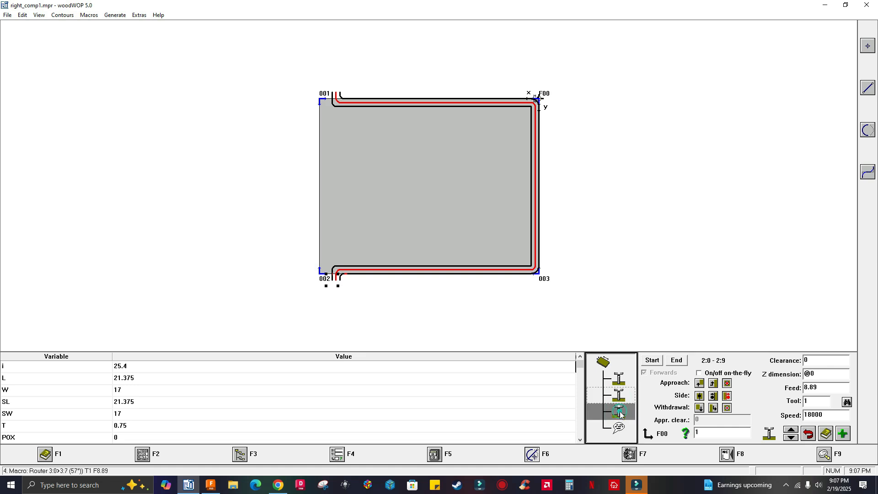
left_click(619, 378)
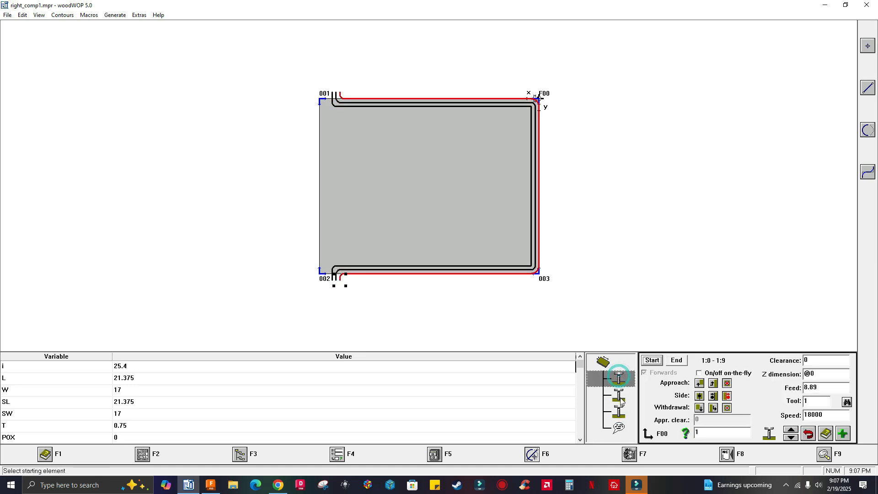
left_click(618, 412)
left_click_drag(326, 254, 371, 289)
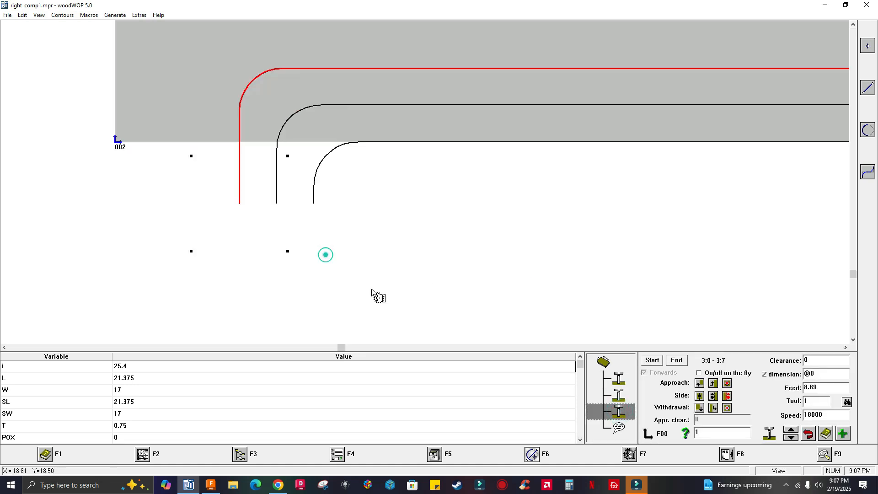
key("F9")
- Assign tool 131, New Router Bit (3/8"), to the first routing macro
left_click(619, 382)
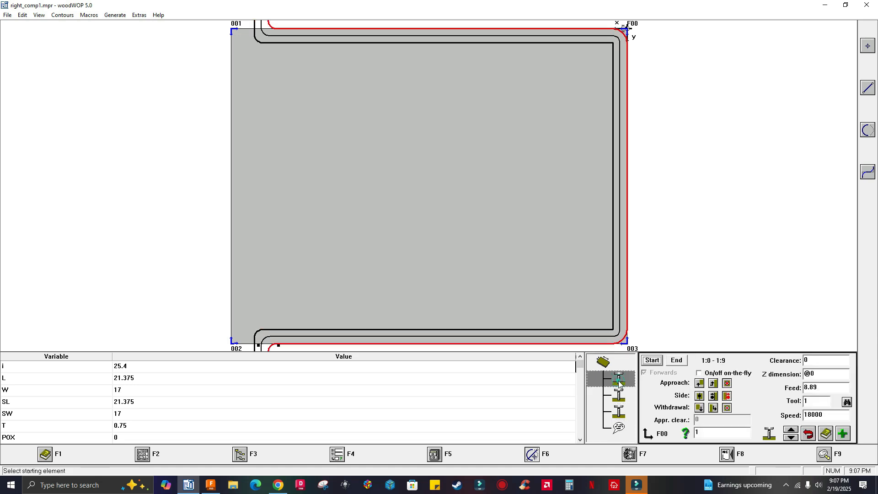
key("F9")
left_click_drag(324, 261, 368, 291)
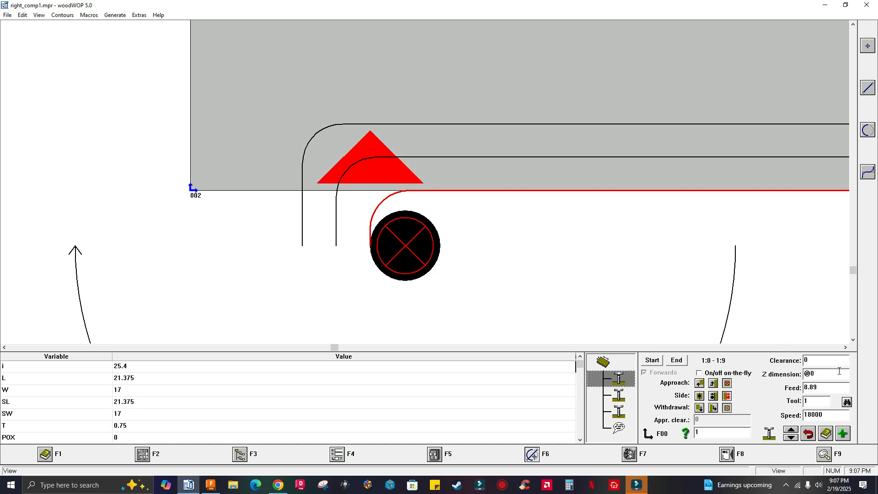
left_click(848, 402)
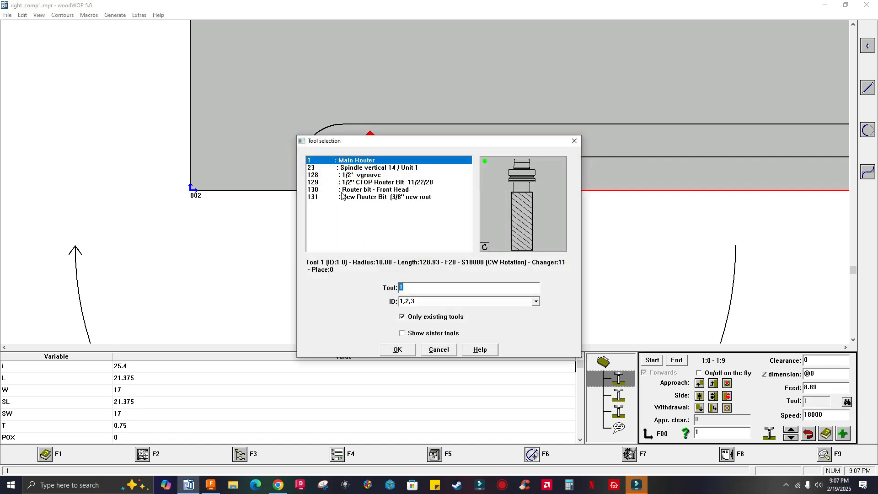
left_click(359, 197)
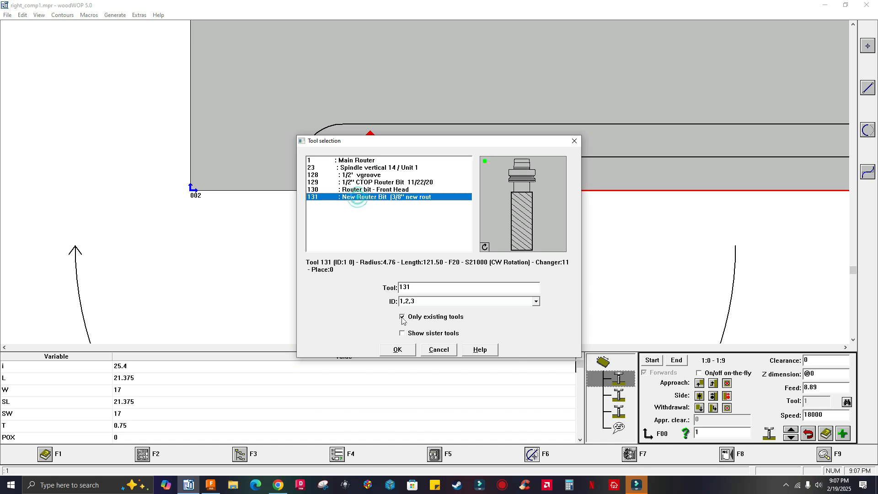
left_click(398, 349)
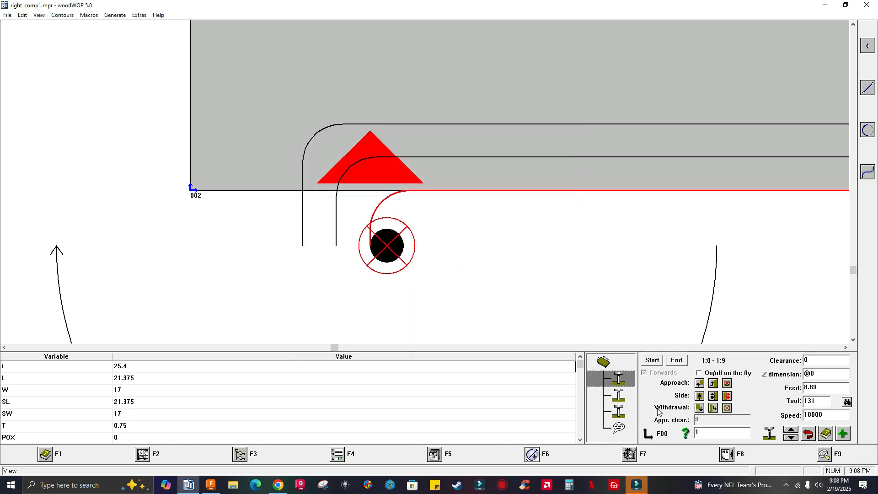
- Change the second routing macro's tool to 131, New Router Bit (3/8")
left_click(621, 394)
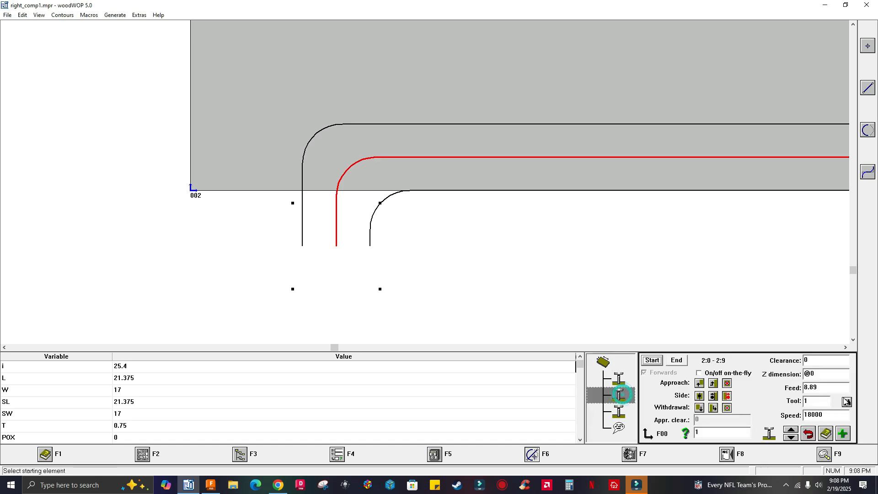
left_click(847, 402)
left_click(406, 197)
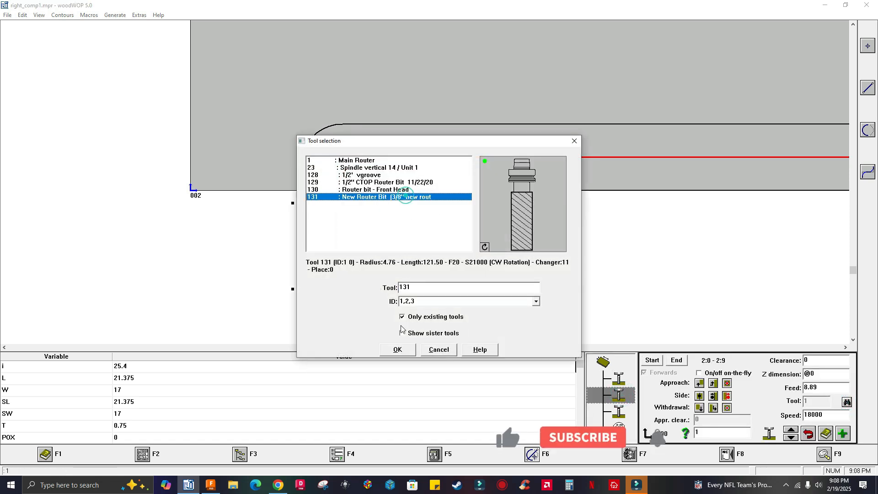
left_click(397, 349)
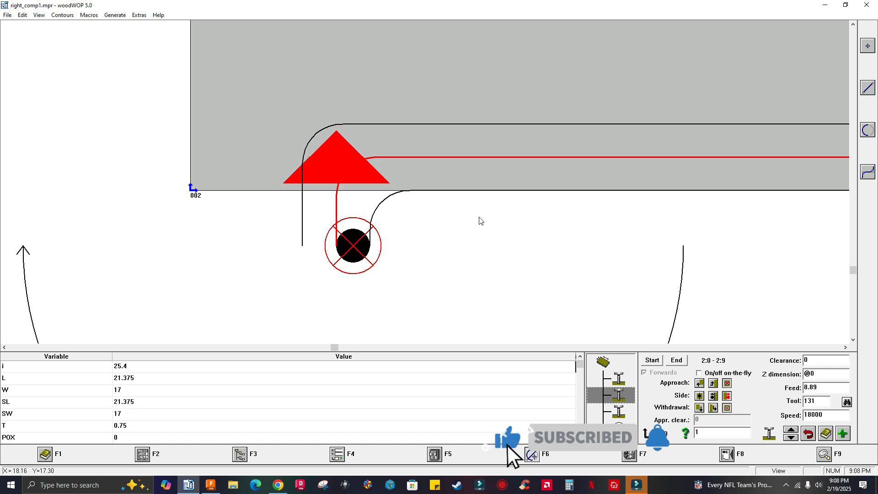
- Change the third routing macro's tool to 131, the 3/8" New Router Bit
right_click(367, 232)
left_click(619, 414)
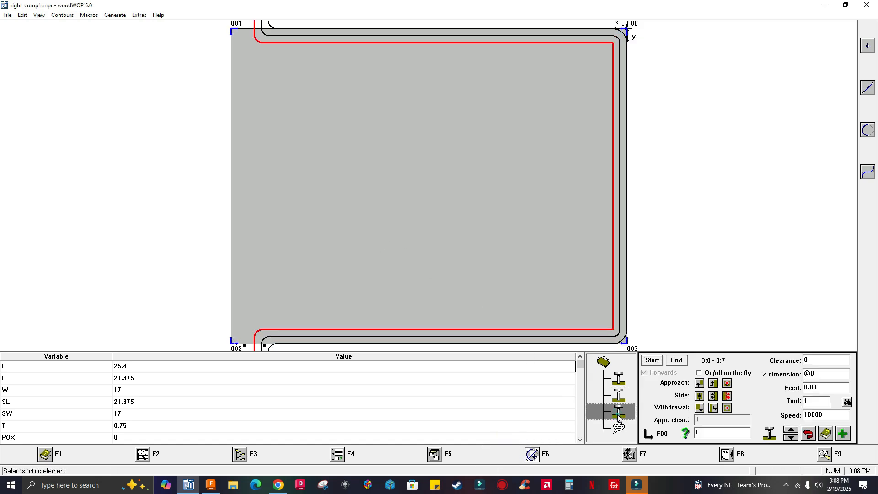
right_click(533, 282)
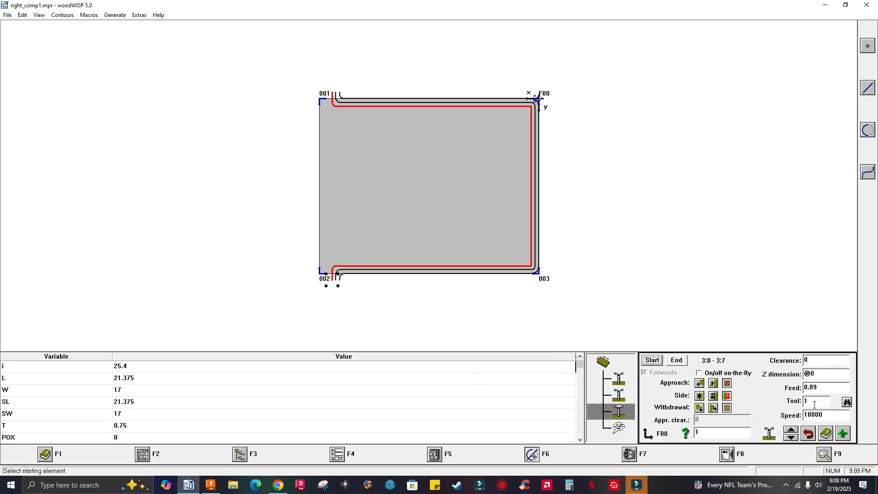
left_click(847, 402)
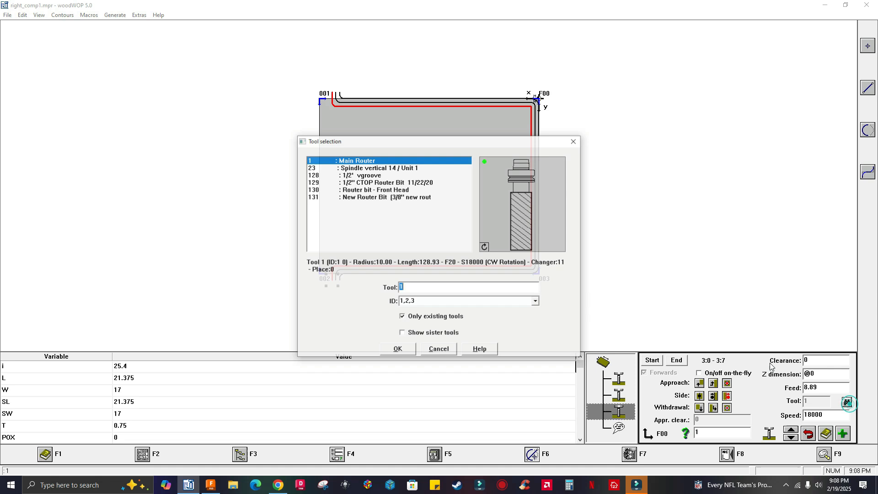
left_click(364, 197)
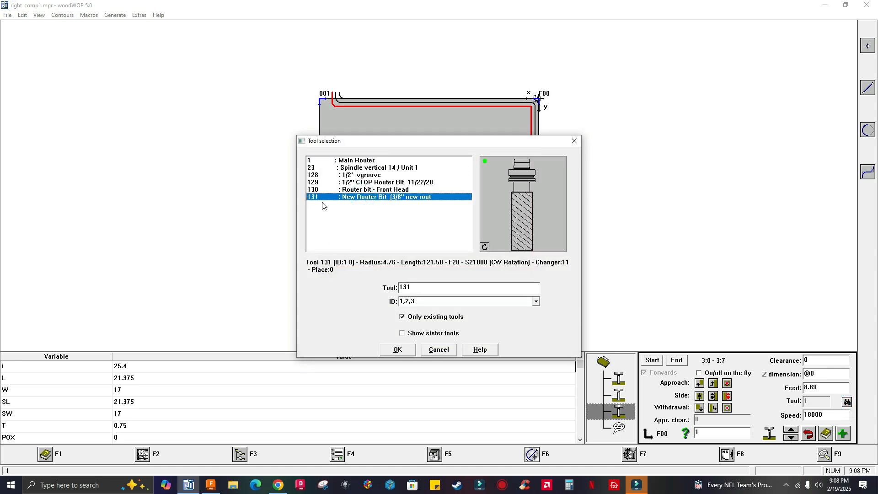
left_click(397, 350)
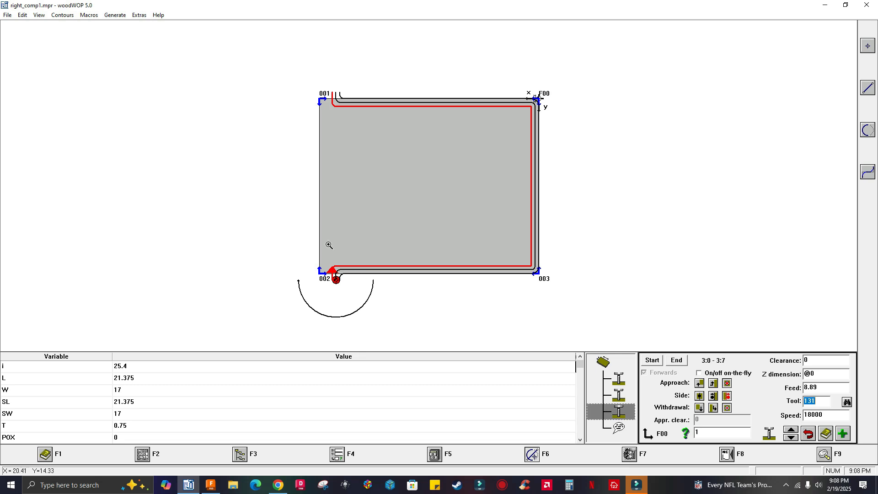
- Examine the tool's starting position and approach on the third routing pass near corner 002
left_click_drag(328, 244, 352, 293)
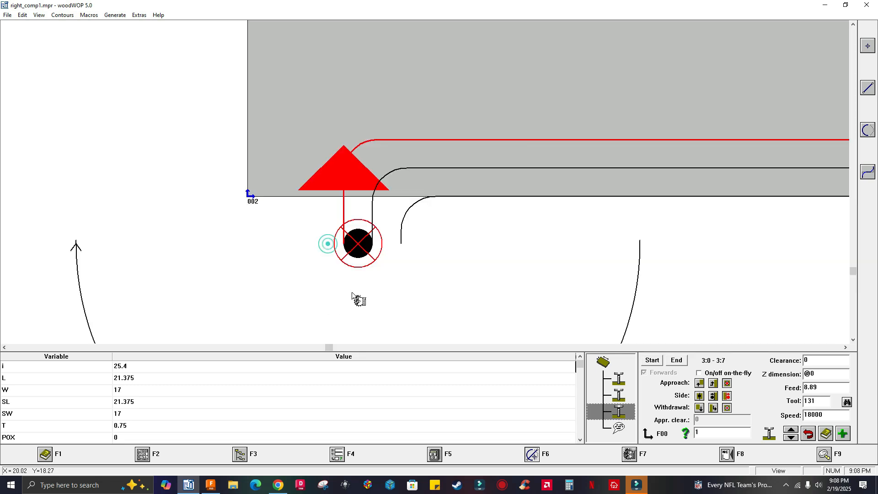
right_click(358, 253)
right_click(325, 290)
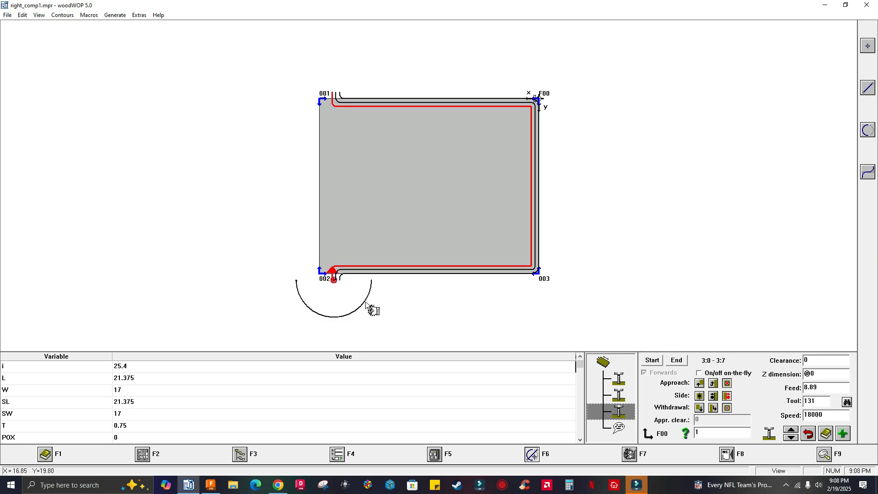
left_click(357, 283)
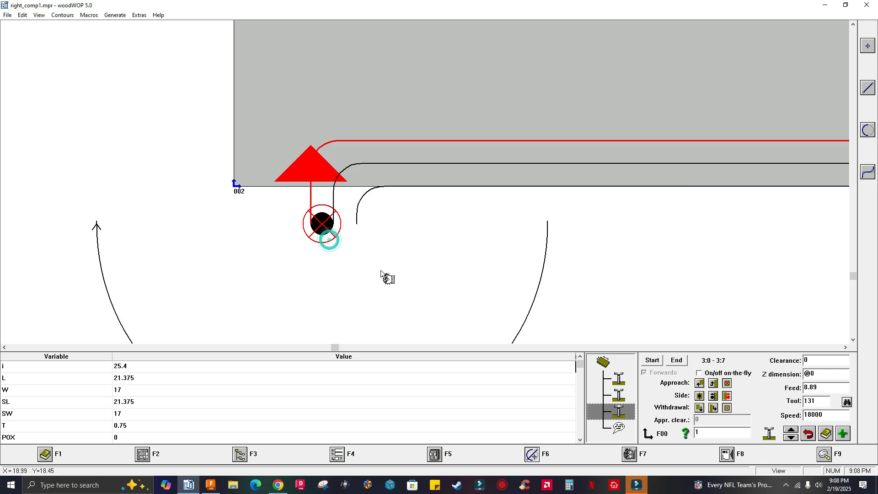
right_click(379, 276)
right_click(370, 273)
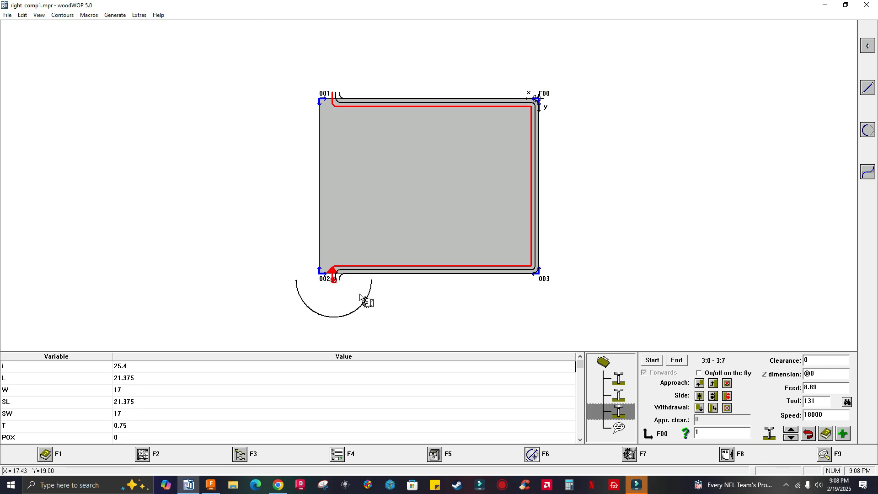
left_click(361, 235)
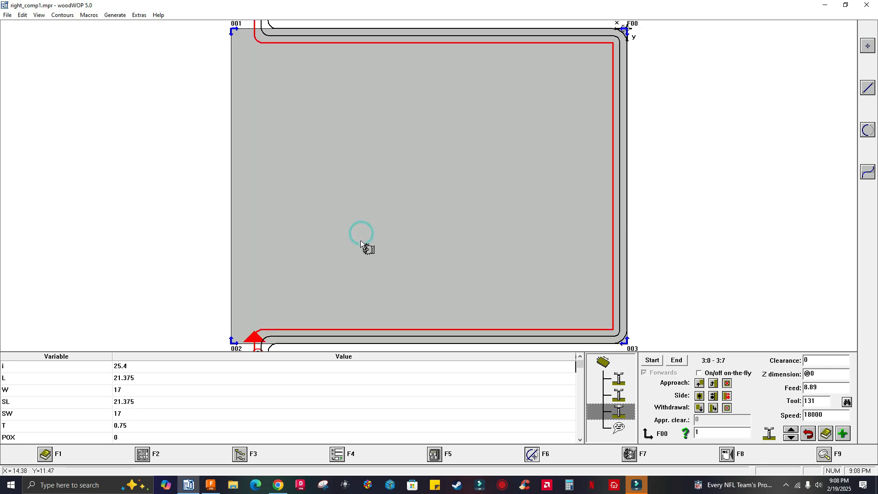
right_click(364, 237)
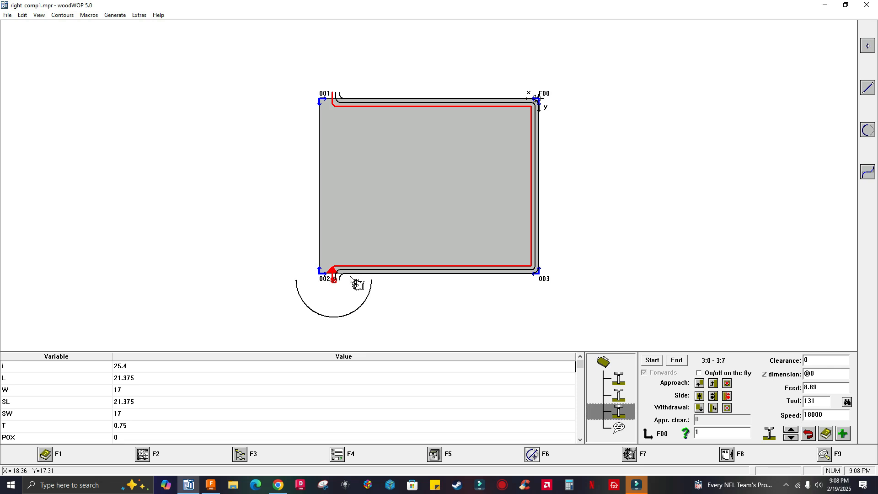
left_click(360, 211)
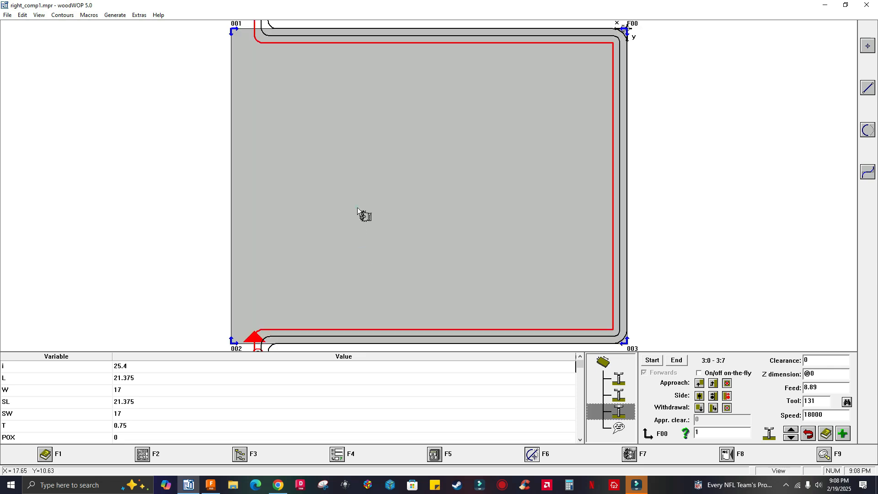
- Review the three routing macros in turn, checking their contours around the panel and the extended ends at corner 002
left_click(616, 381)
left_click(617, 396)
left_click(616, 415)
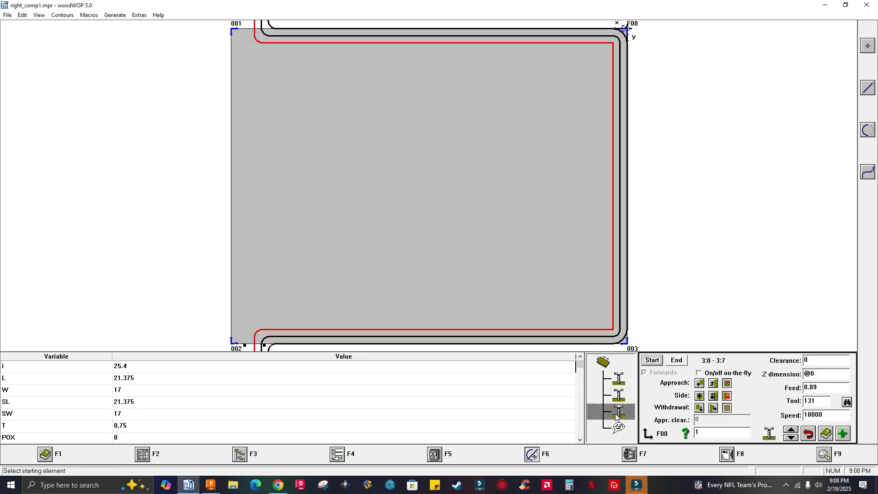
right_click(492, 301)
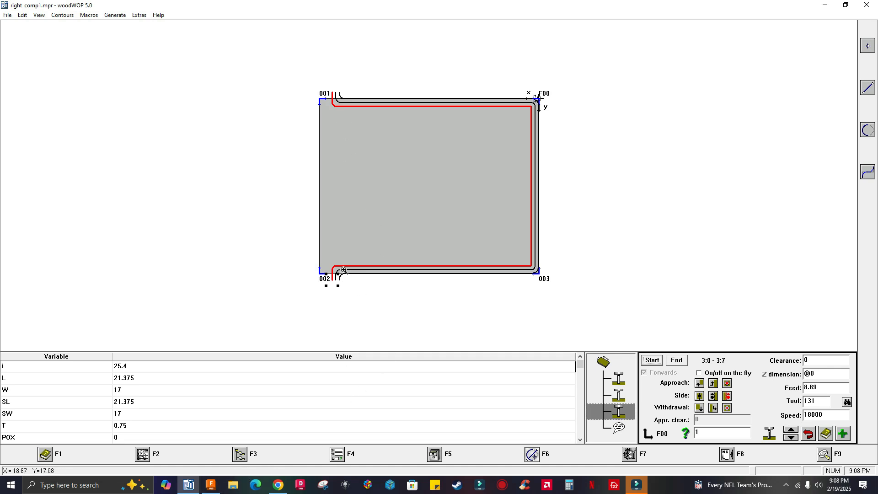
left_click_drag(357, 205, 398, 252)
left_click(630, 397)
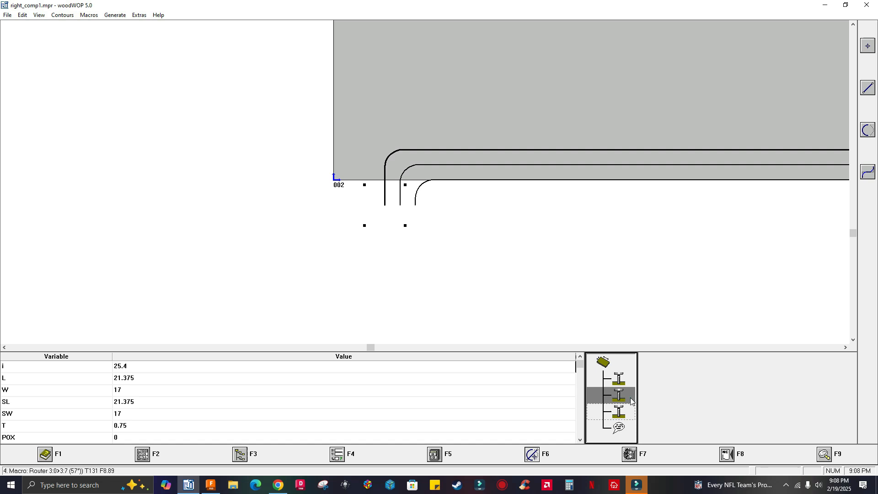
right_click(531, 266)
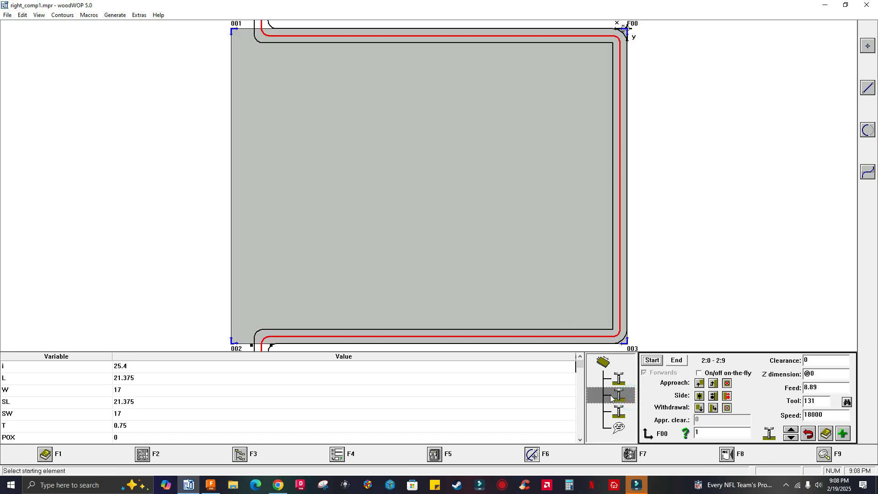
right_click(277, 324)
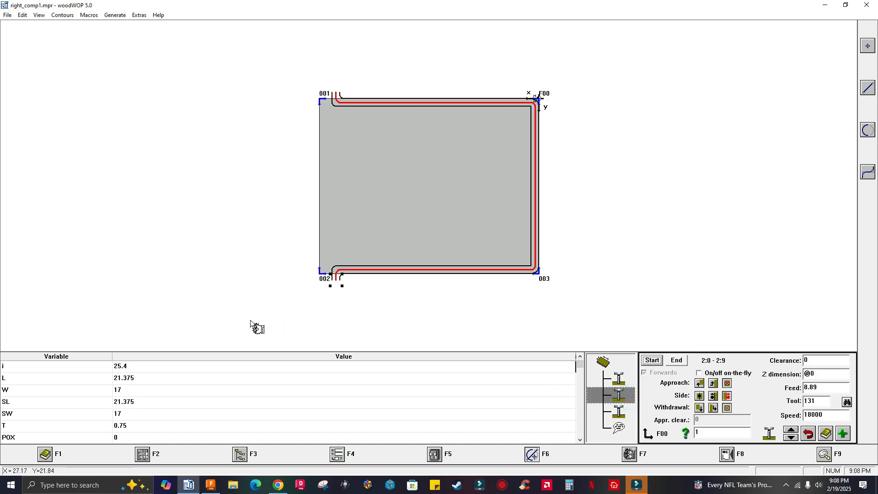
- Switch to Fusion and open the pass settings of the 2D Contour2 operation for editing
left_click(211, 488)
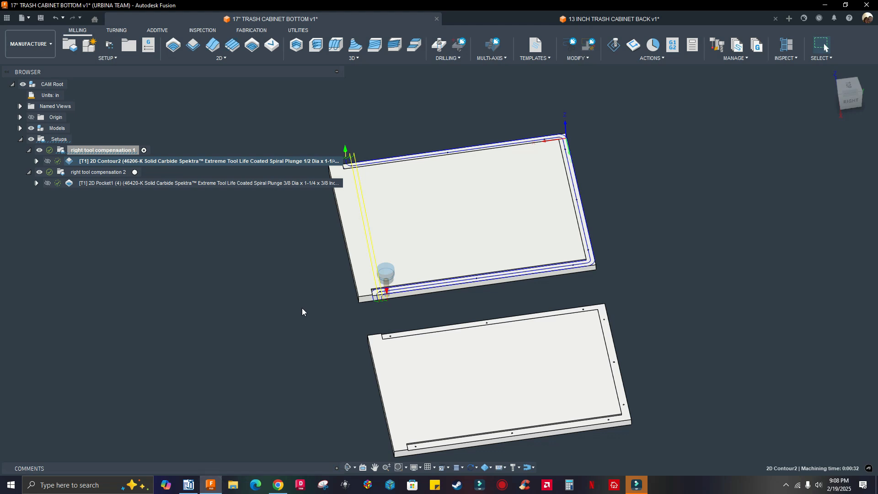
scroll(295, 233, "up", 5)
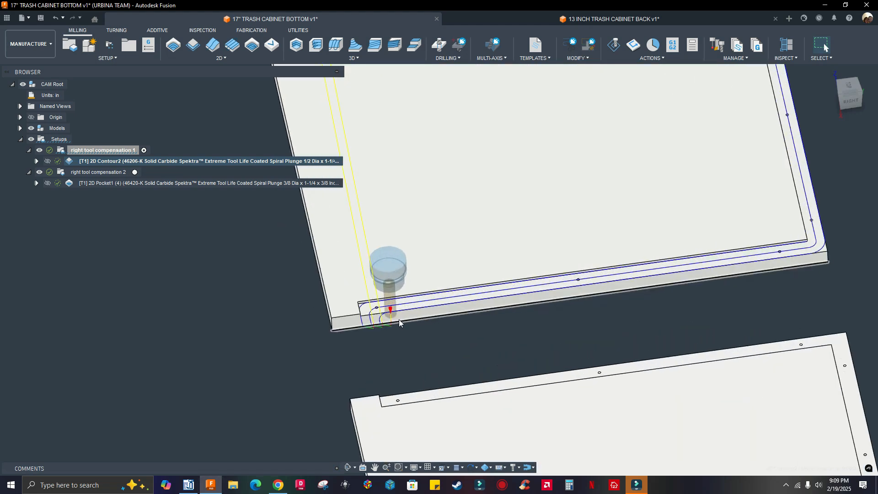
scroll(399, 319, "down", 4)
right_click(215, 161)
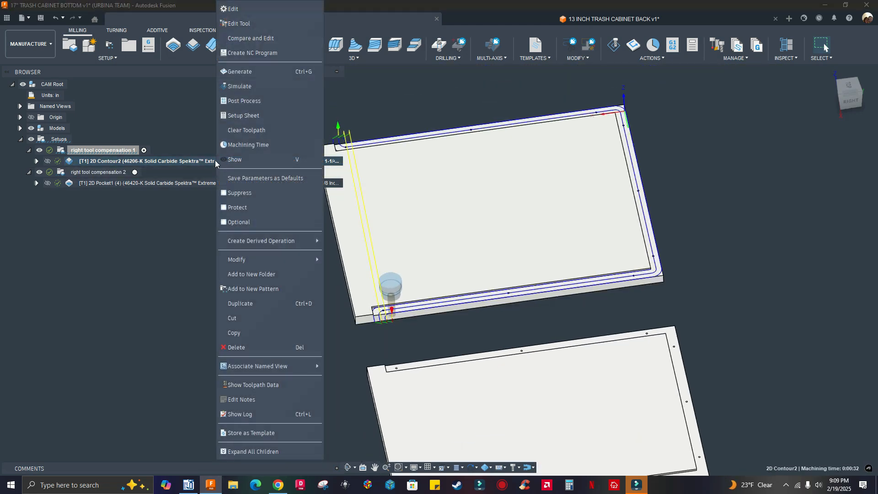
left_click(231, 9)
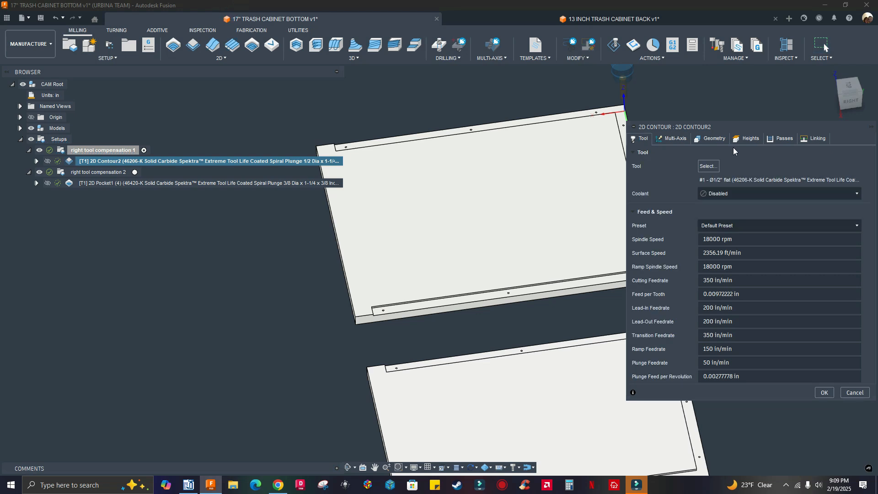
left_click(780, 138)
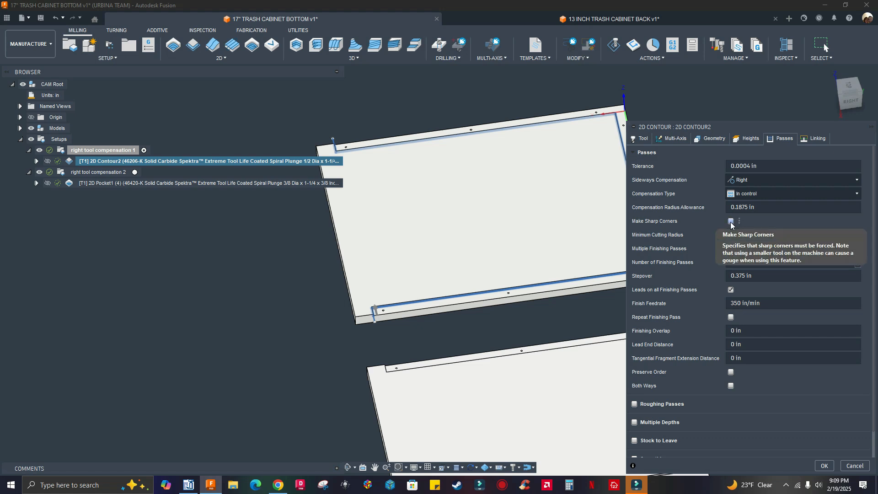
- Switch to woodWOP and examine the contour corners of the three routing passes near corner 002
left_click(189, 490)
left_click(190, 491)
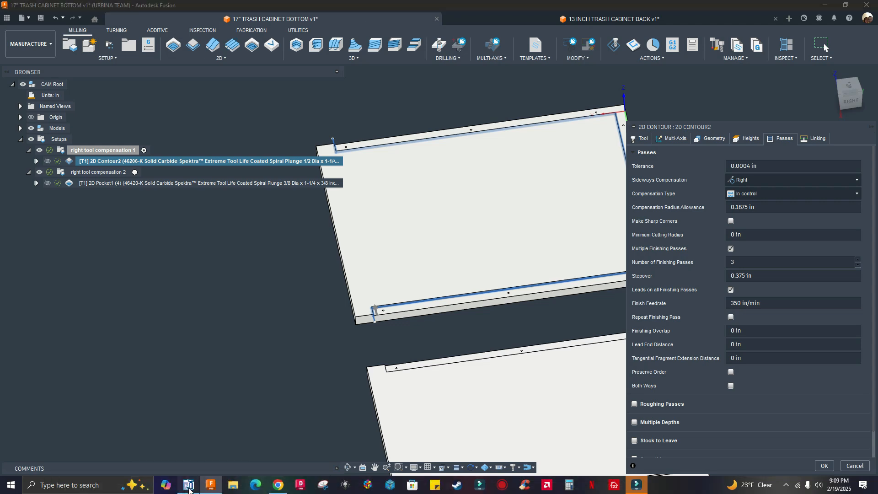
left_click(189, 490)
scroll(243, 304, "up", 3)
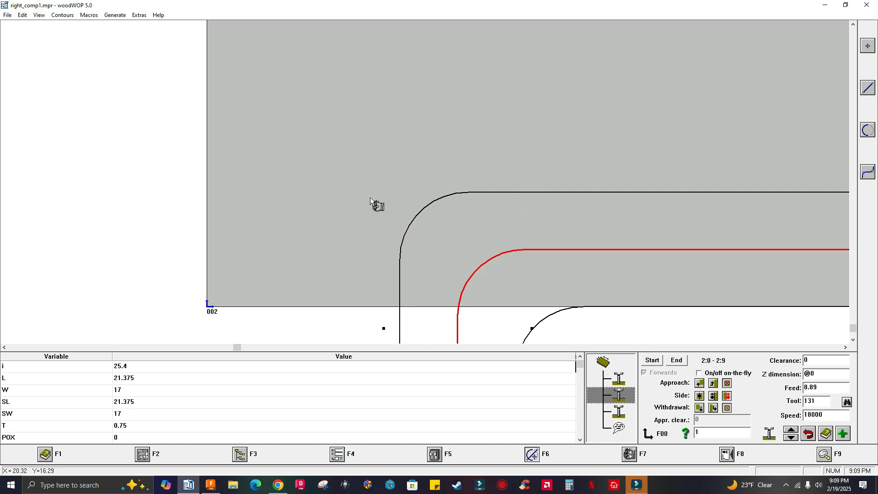
- Back in Fusion, enable Make Sharp Corners and Both Ways for 2D Contour2 and apply the changes
left_click(211, 485)
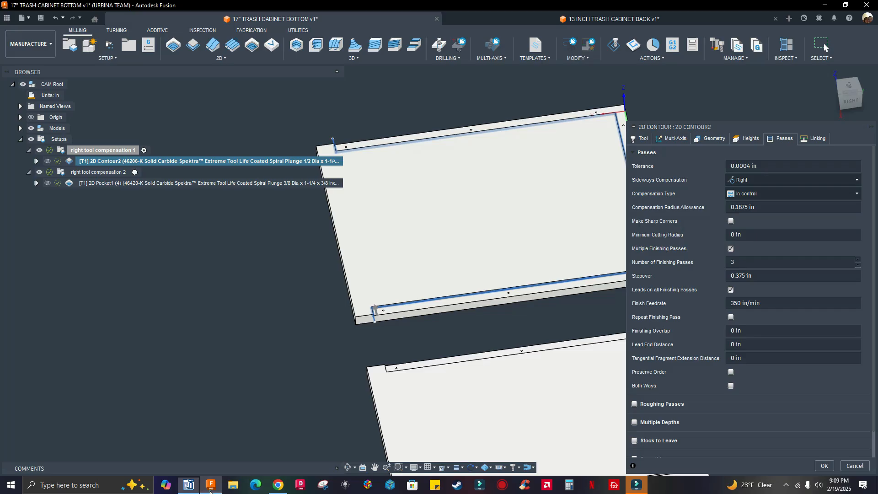
left_click(731, 220)
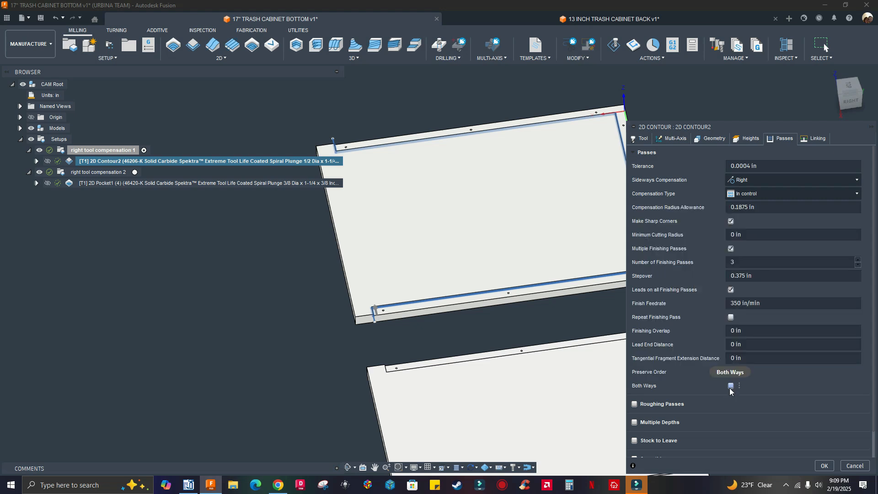
left_click(731, 386)
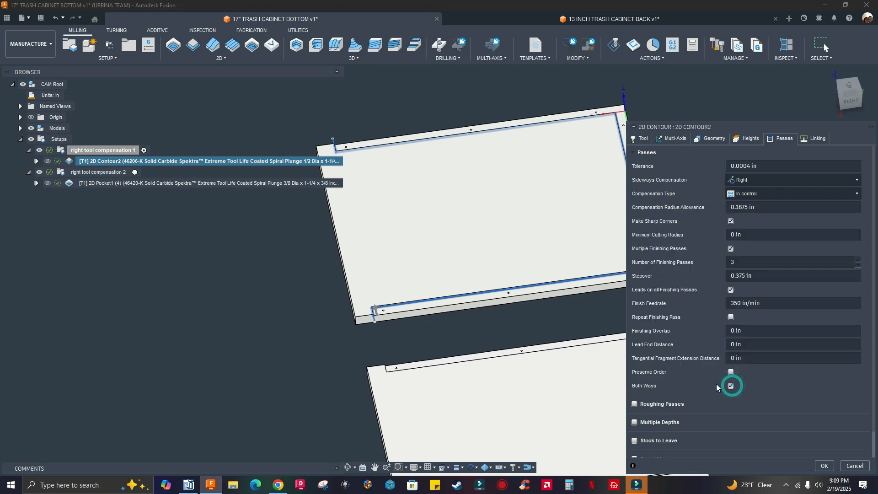
left_click(824, 466)
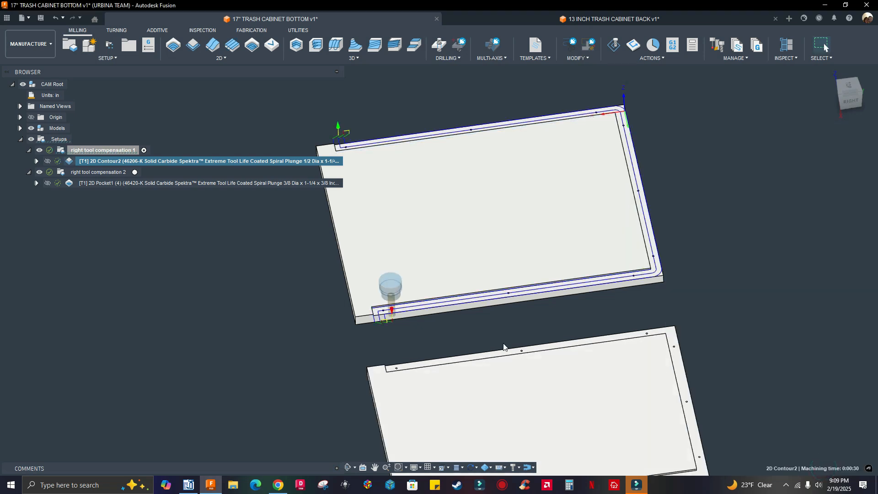
- Start a simulation of the 2D Contour2 operation at a slower playback speed
scroll(419, 295, "up", 5)
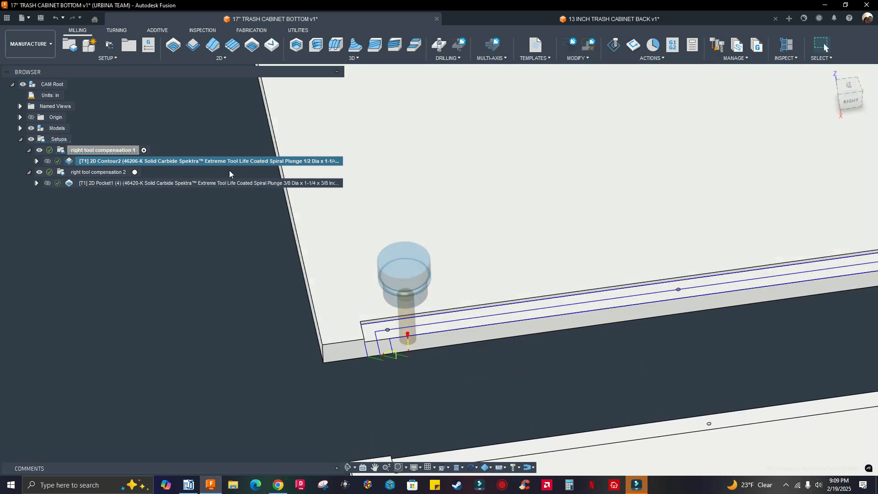
right_click(229, 161)
left_click(253, 86)
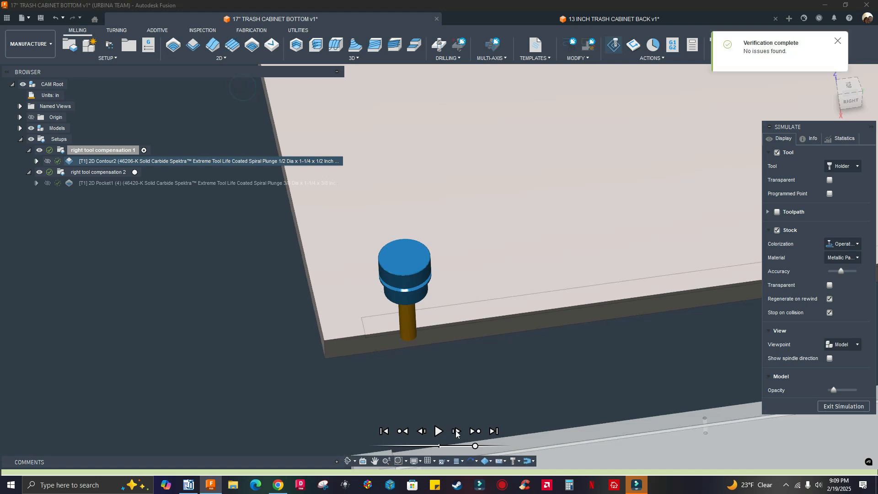
left_click(463, 446)
left_click(438, 431)
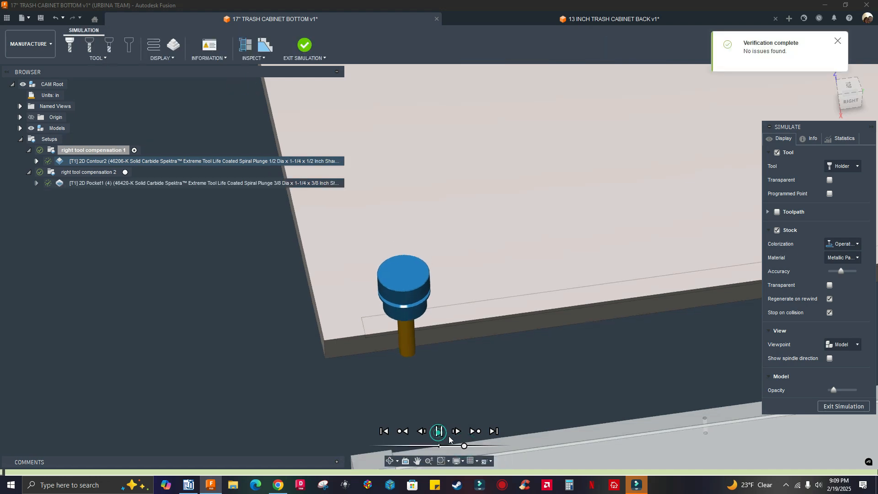
- Watch the simulated finishing passes around the panel edges, checking the cutting direction of each pass, and exit the simulation
scroll(434, 418, "down", 3)
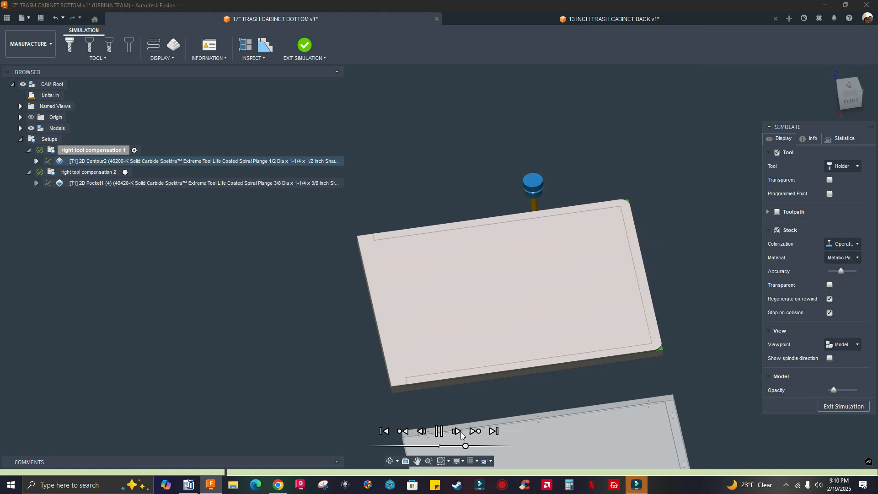
scroll(338, 199, "up", 2)
scroll(338, 198, "up", 2)
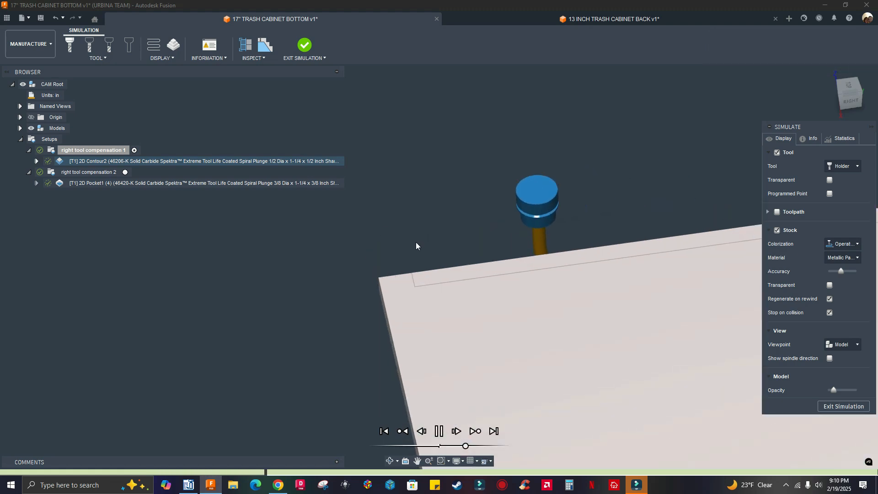
scroll(417, 241, "down", 2)
scroll(416, 240, "down", 2)
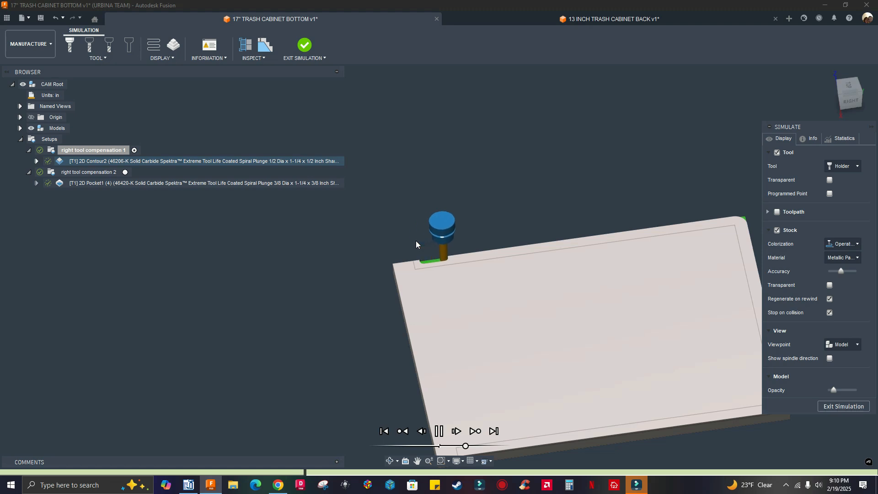
scroll(439, 275, "down", 1)
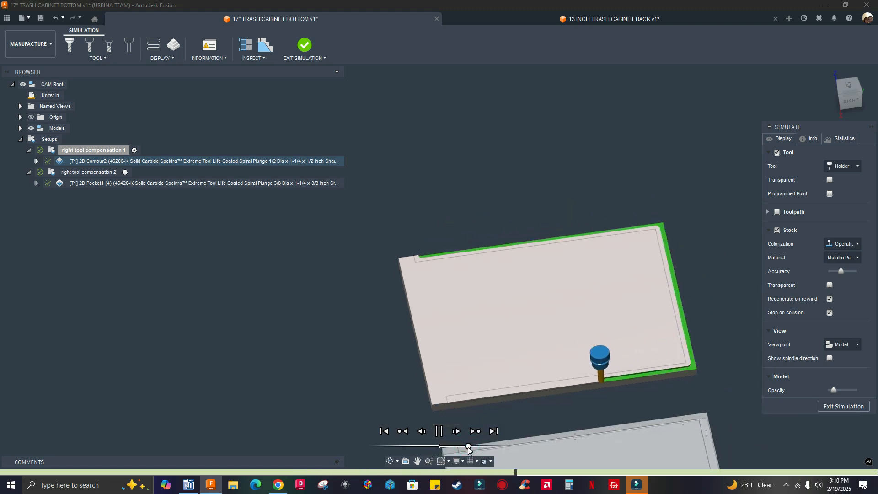
scroll(451, 391, "up", 3)
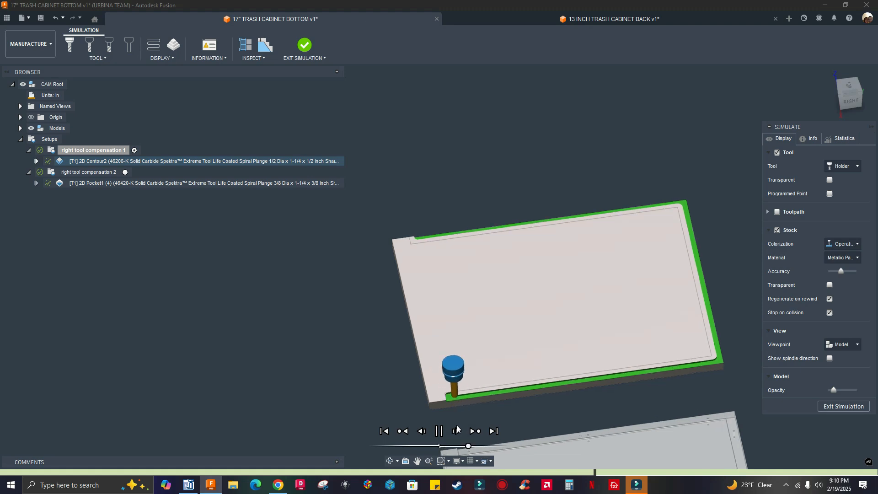
scroll(451, 388, "down", 3)
scroll(449, 387, "up", 2)
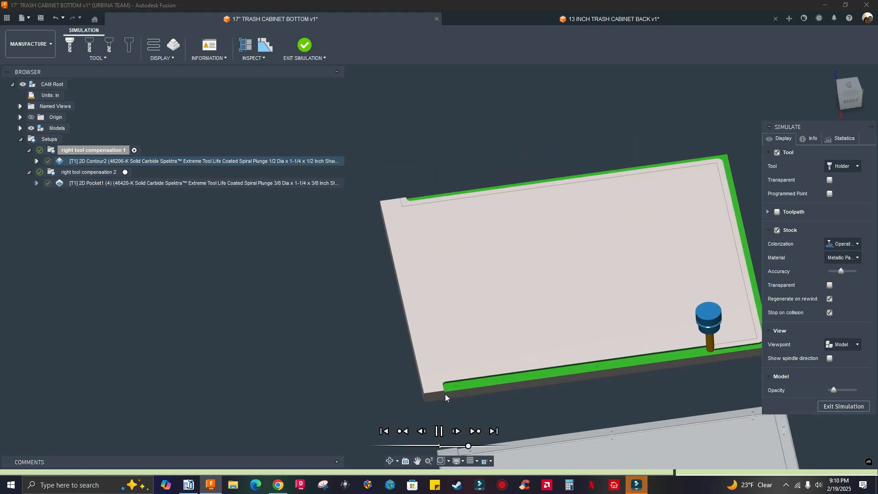
scroll(445, 394, "down", 3)
scroll(595, 304, "down", 2)
scroll(448, 260, "up", 3)
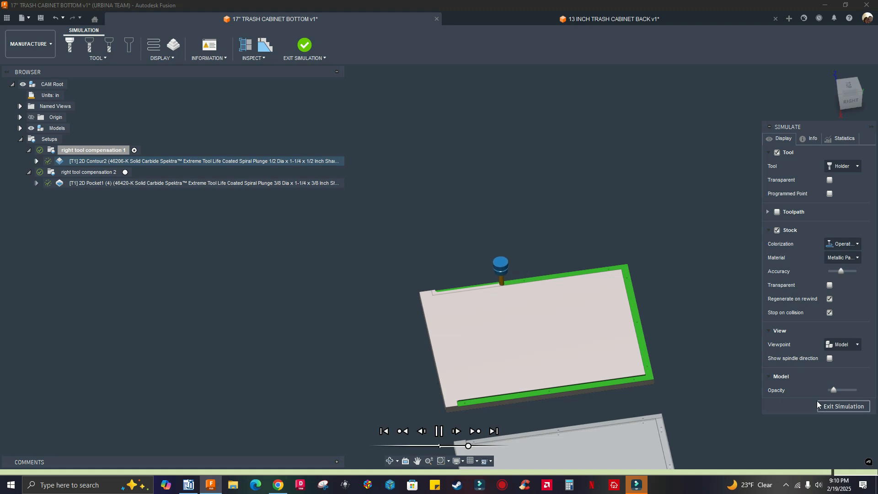
left_click(843, 406)
- Post process the right tool compensation 1 setup, overwriting the existing right_comp1.mpr file
left_click(829, 73)
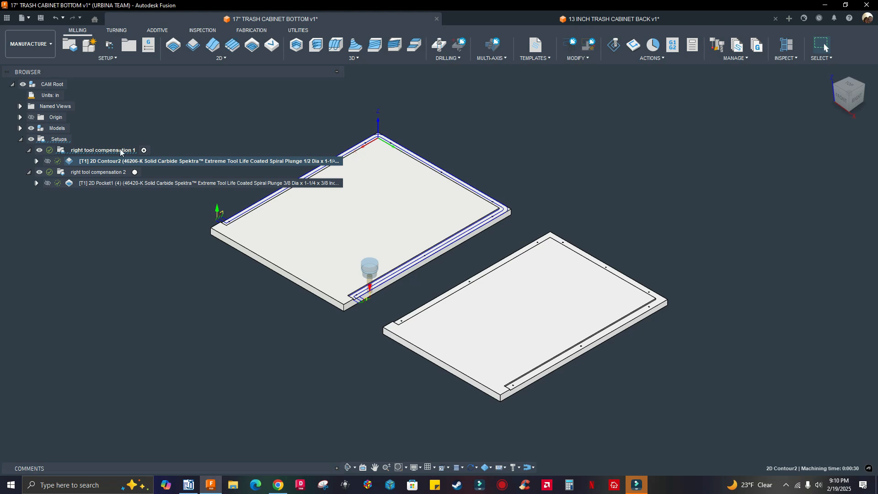
right_click(119, 150)
left_click(151, 144)
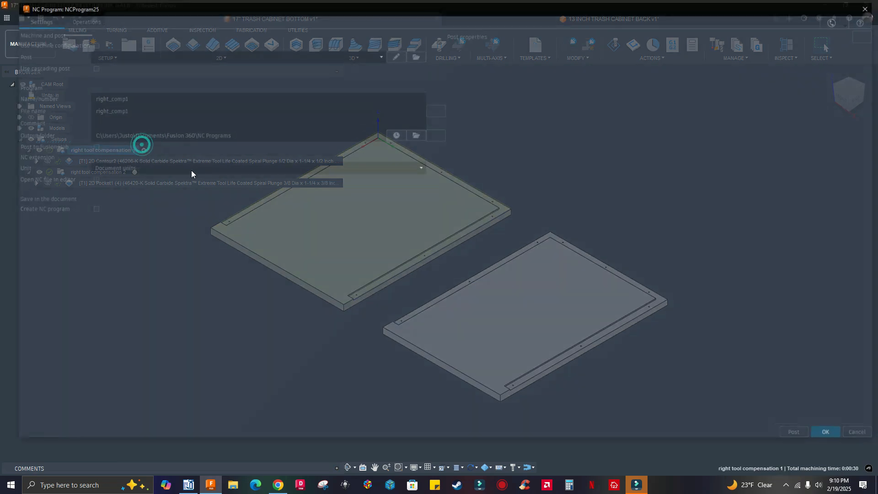
left_click(829, 434)
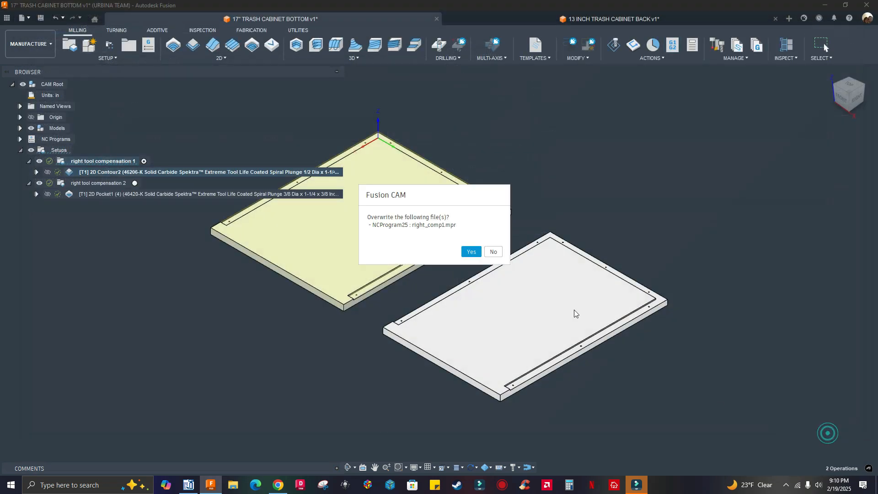
left_click(471, 250)
- Switch to woodWOP and reopen the newly posted right_comp1.mpr, discarding the changes in the open document
left_click(188, 486)
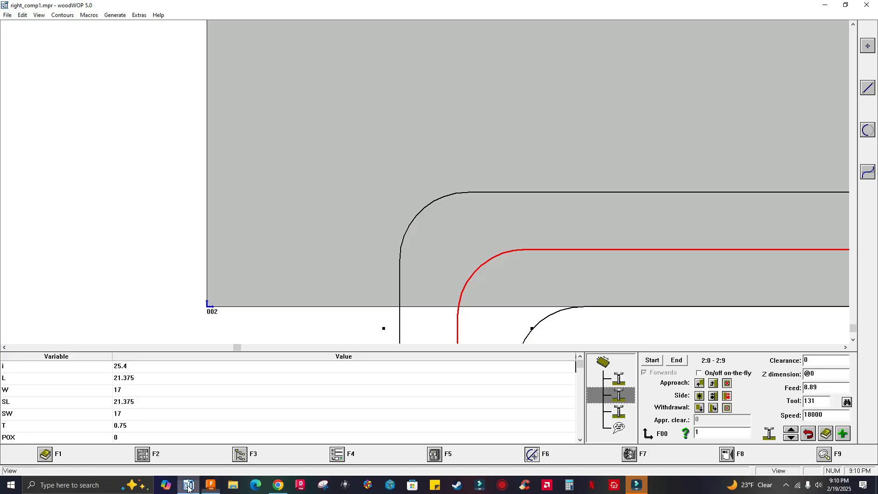
left_click(7, 15)
left_click(23, 45)
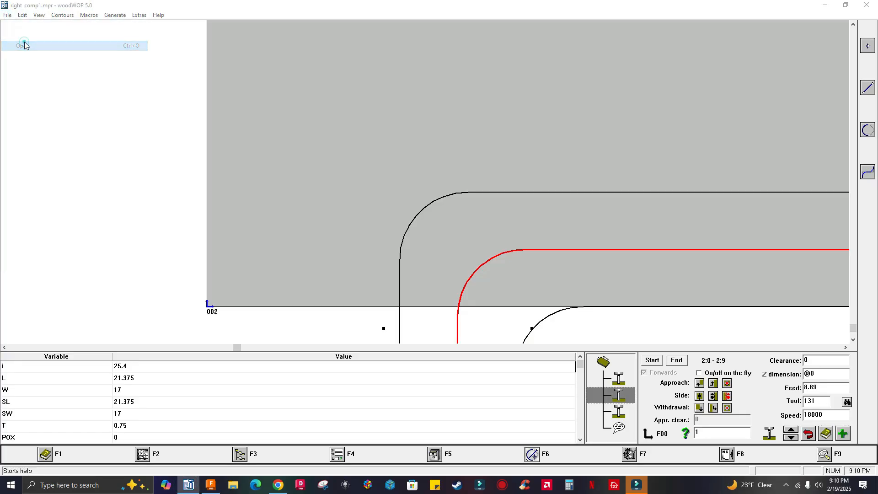
left_click(700, 415)
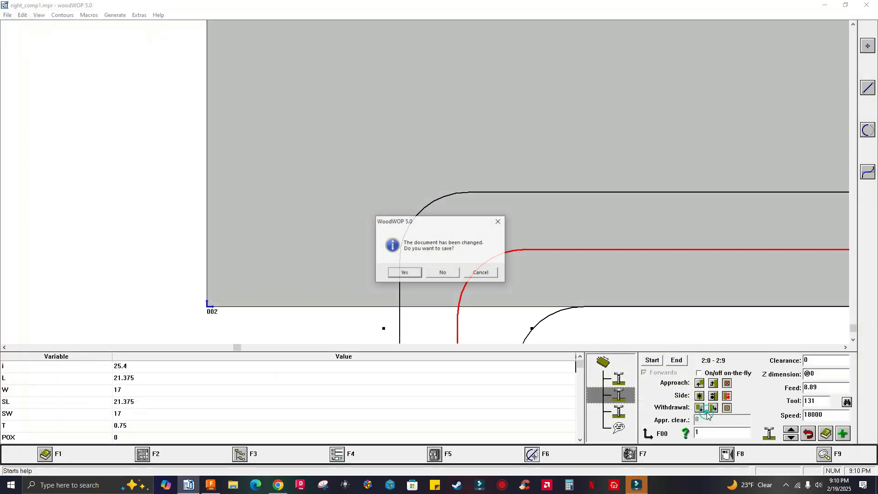
left_click(444, 274)
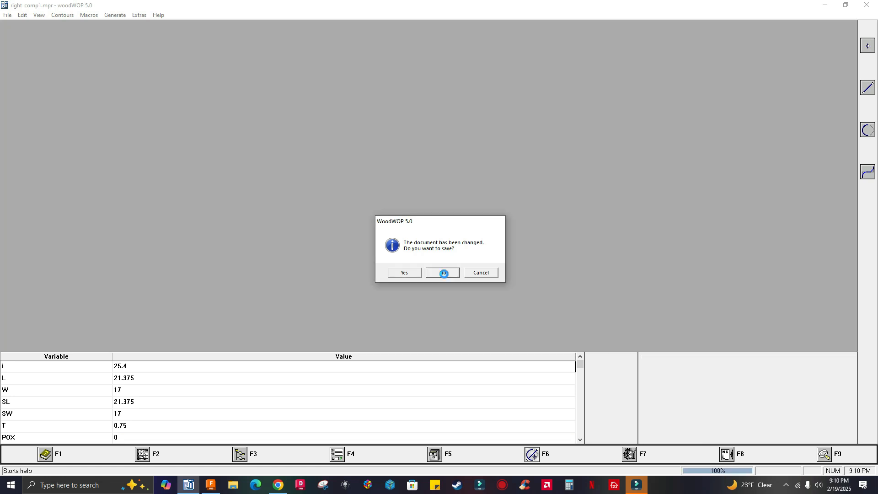
- Examine the first routing macro's corner shape, tool starting position and approach near corner 002
left_click(619, 386)
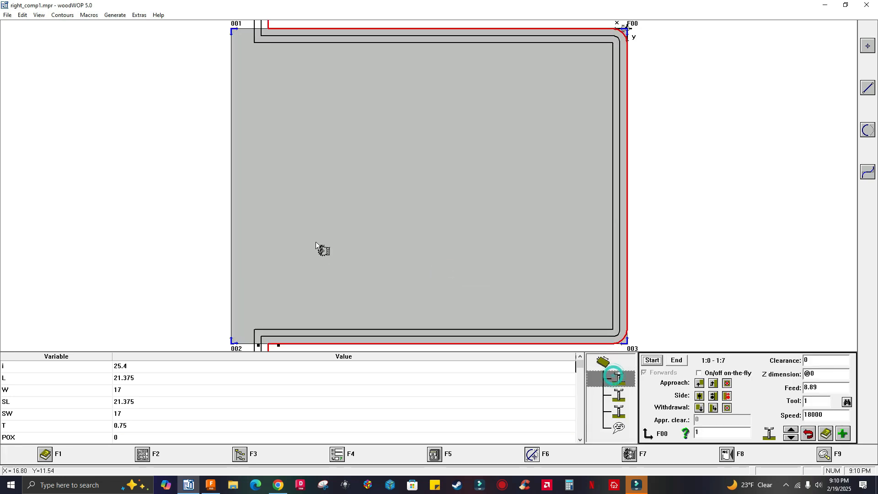
left_click_drag(284, 217, 343, 302)
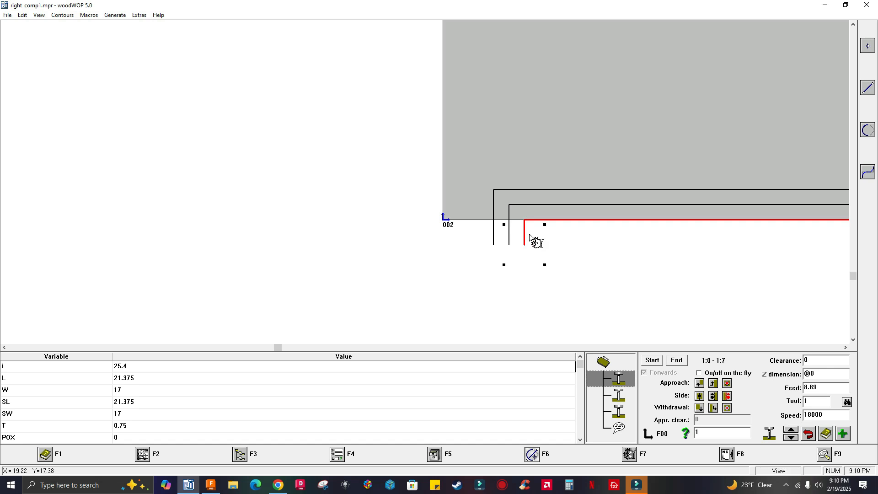
left_click_drag(458, 143, 529, 249)
right_click(555, 251)
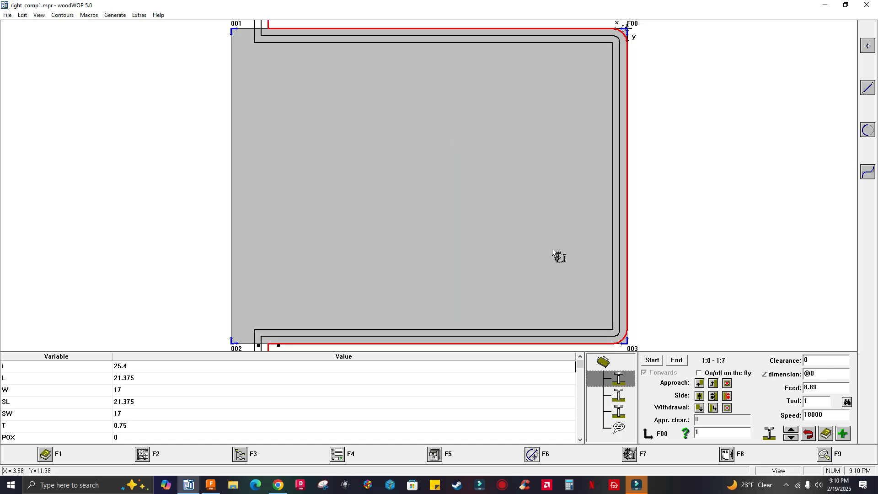
right_click(504, 226)
left_click_drag(316, 245, 371, 311)
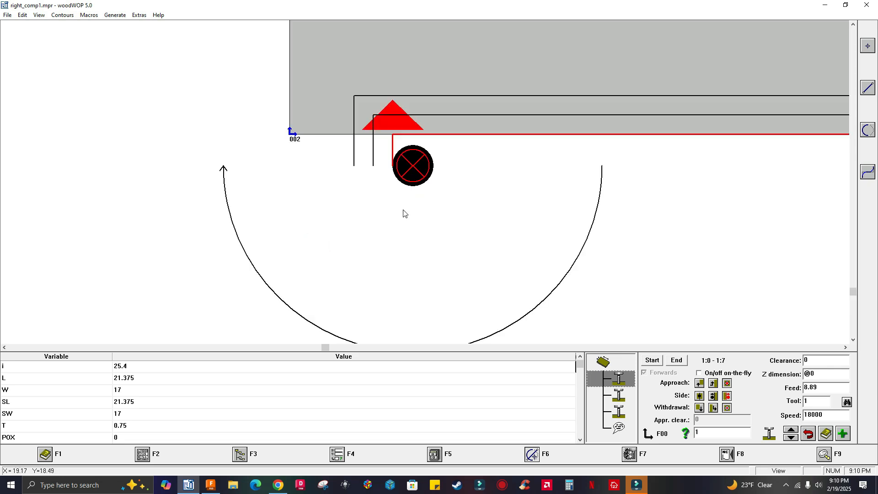
right_click(411, 180)
right_click(271, 105)
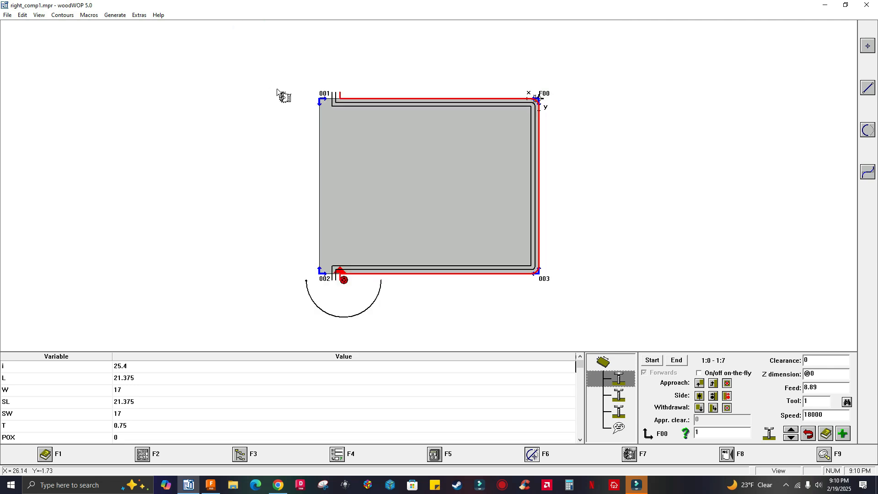
- Examine the second and third routing macros' contours and their start and end extensions near corners 001 and 002
left_click(616, 400)
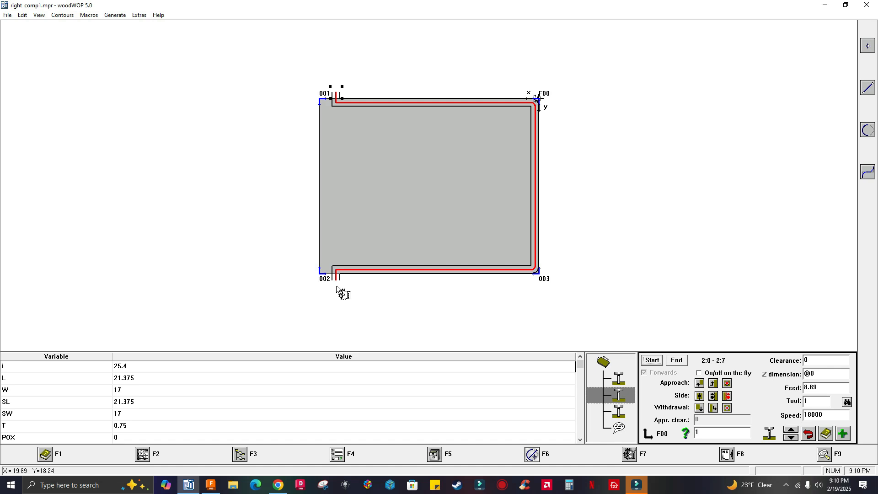
scroll(329, 247, "up", 2)
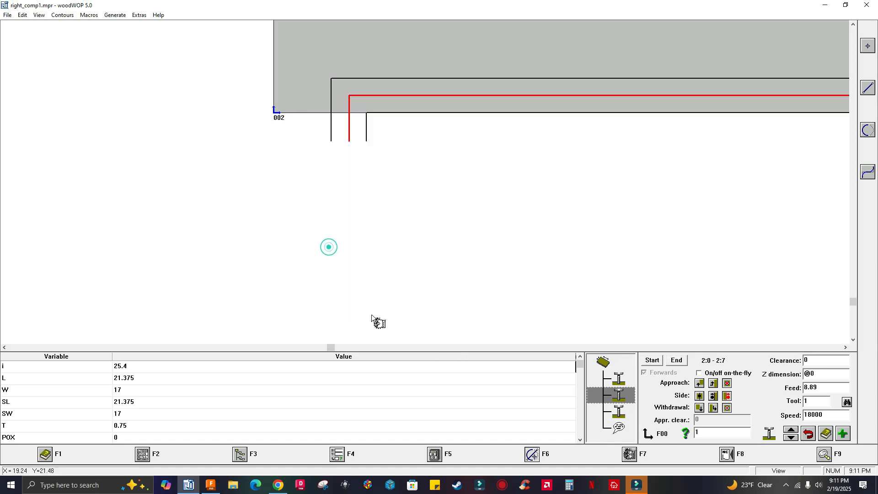
left_click(620, 407)
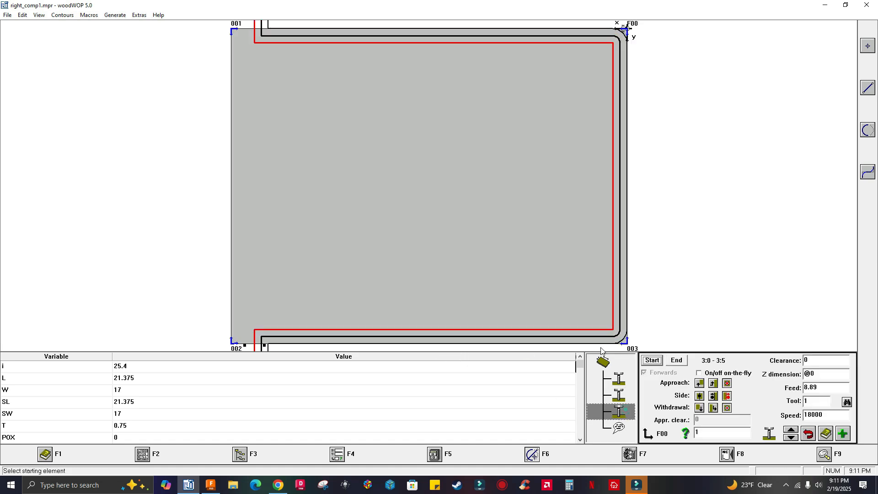
scroll(381, 334, "down", 2)
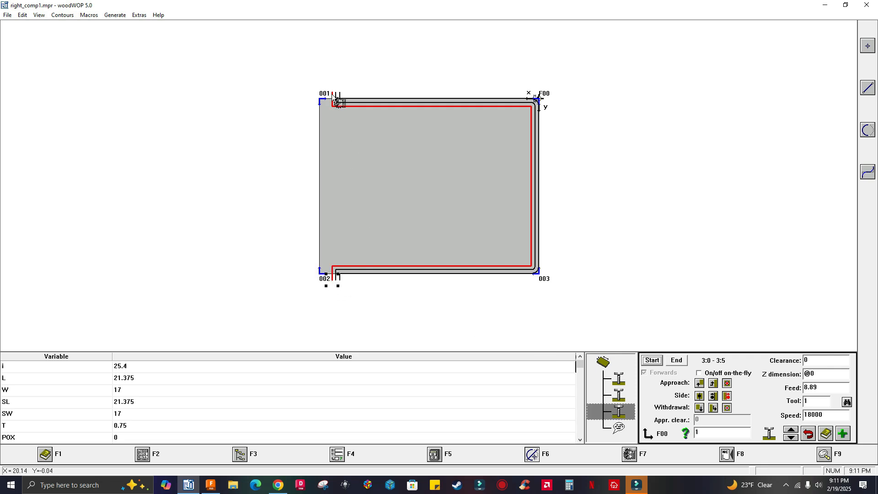
scroll(585, 246, "up", 2)
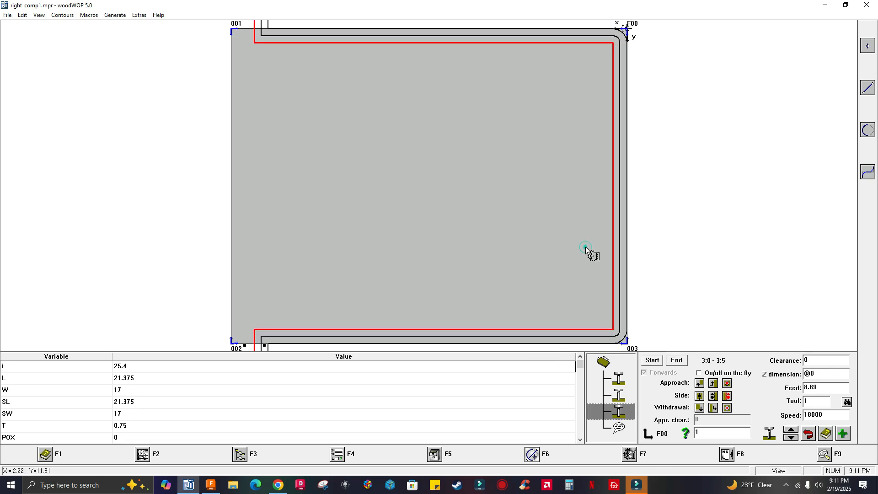
scroll(519, 234, "down", 2)
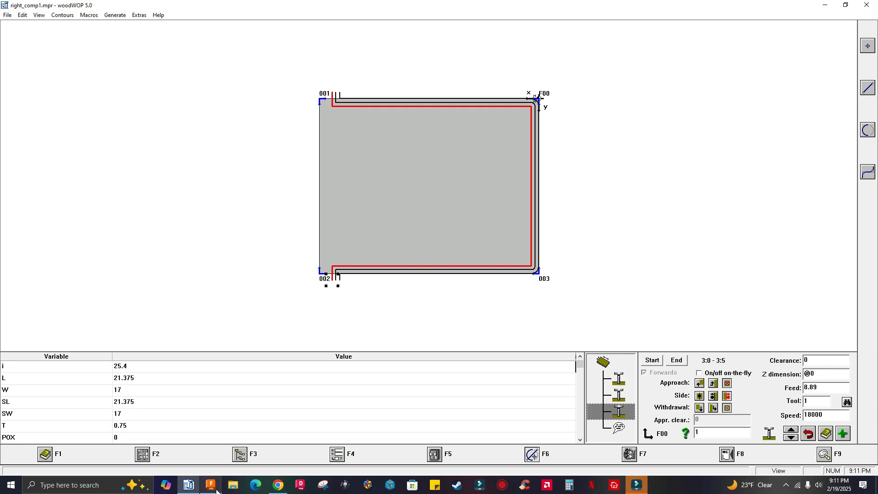
- Switch to Fusion and open the 2D Contour1 operation of the 13 INCH TRASH CABINET BACK document for editing
mouse_move(215, 487)
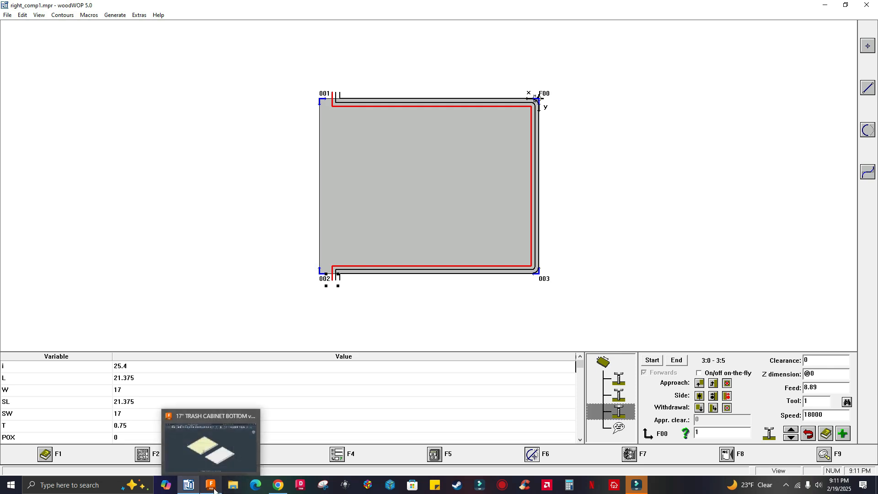
left_click(211, 485)
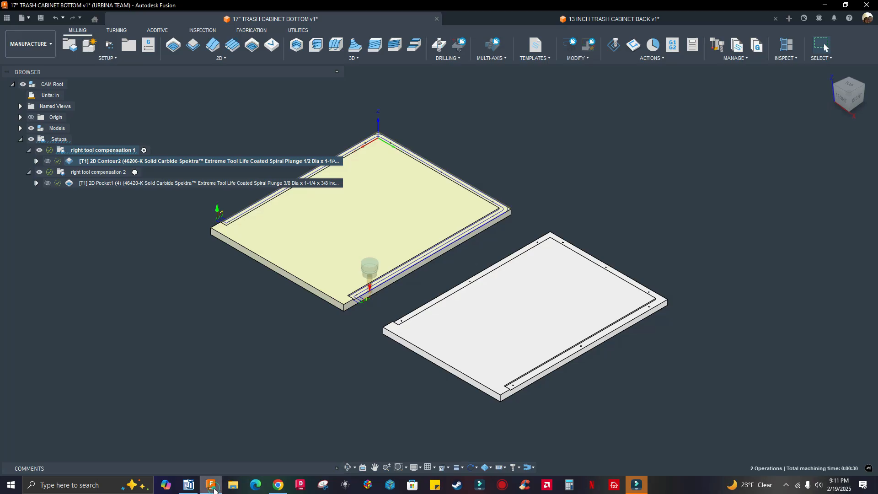
left_click(505, 21)
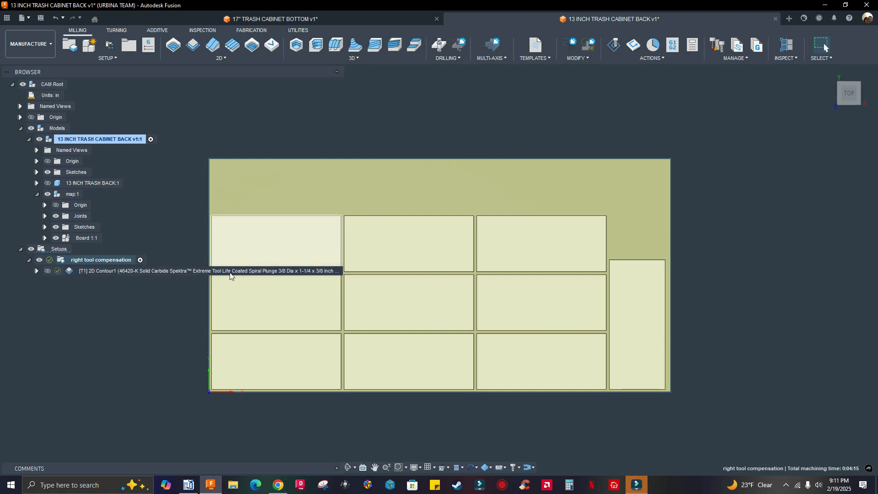
left_click(121, 272)
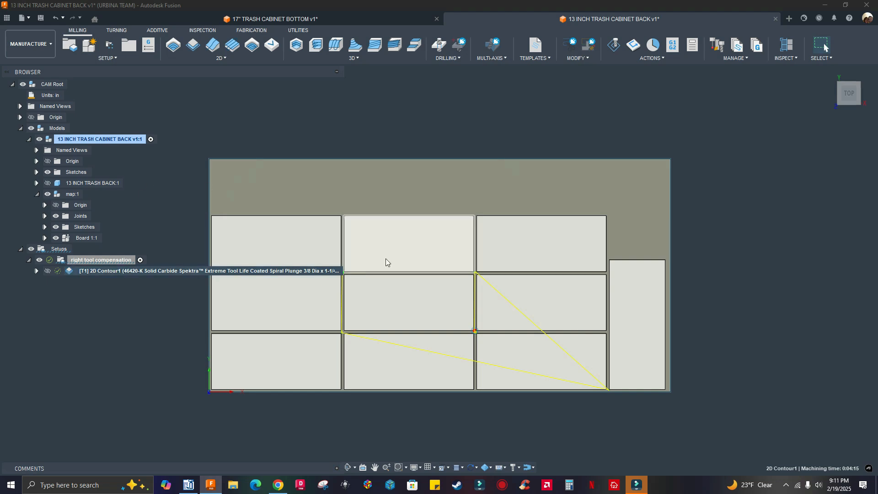
right_click(172, 269)
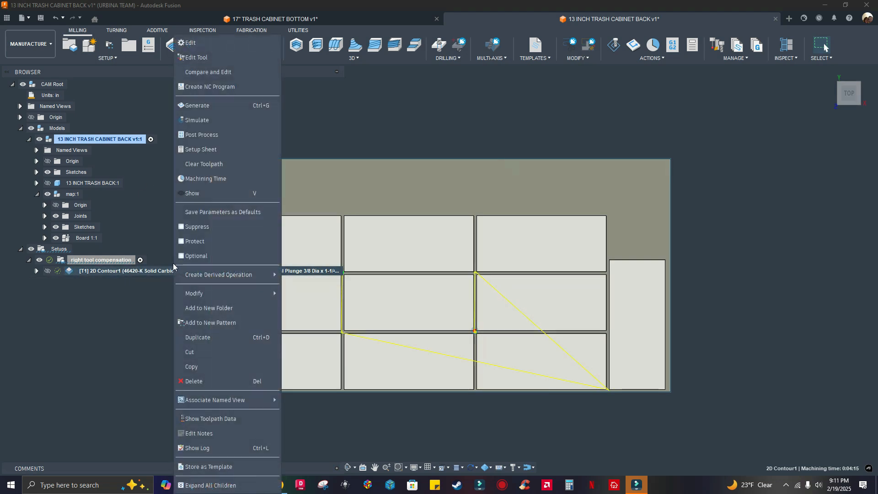
left_click(202, 40)
- Review the face contour selection of 2D Contour1, checking its same-plane faces, loops and side options, and close it without changes
scroll(339, 208, "down", 2)
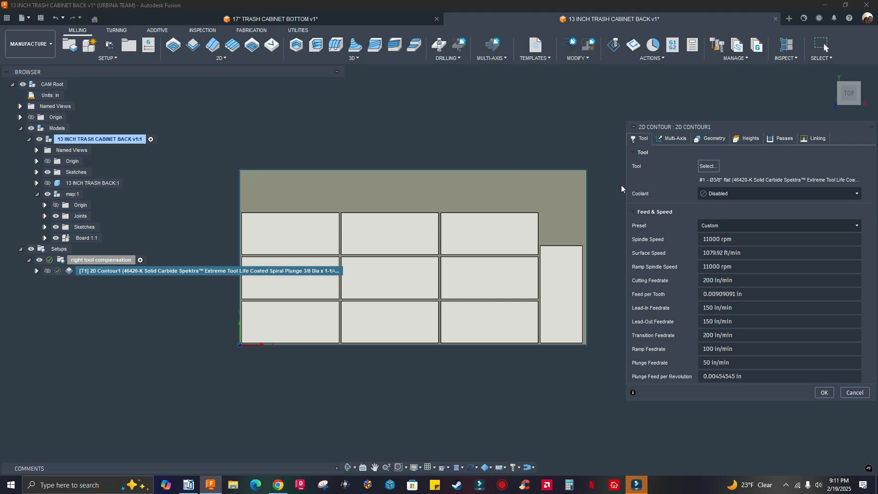
scroll(438, 263, "up", 5)
scroll(403, 253, "down", 3)
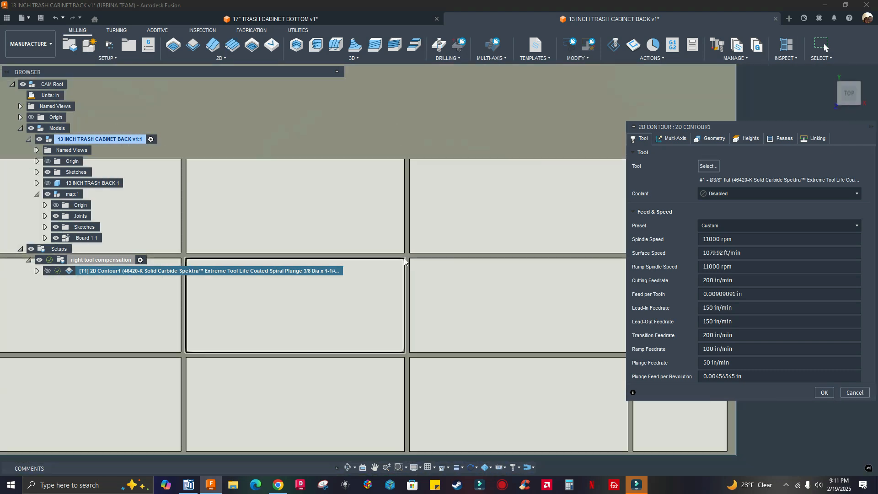
scroll(407, 265, "up", 3)
scroll(438, 231, "down", 4)
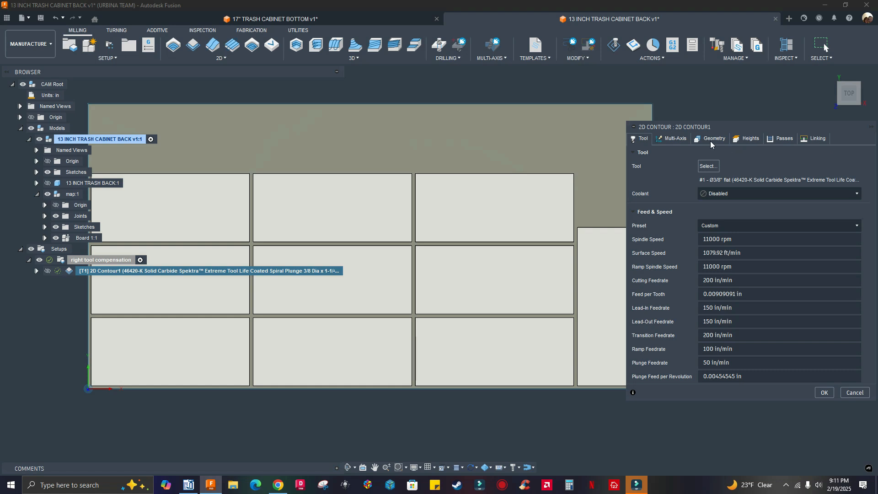
left_click(711, 139)
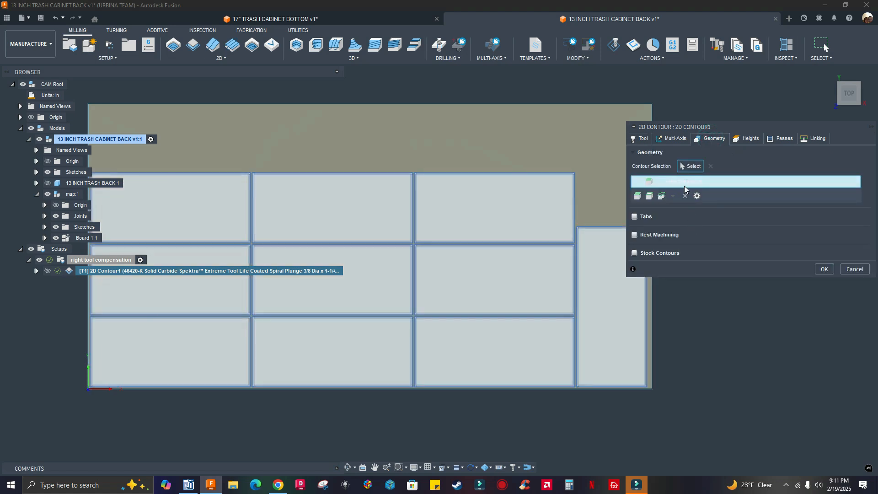
right_click(678, 182)
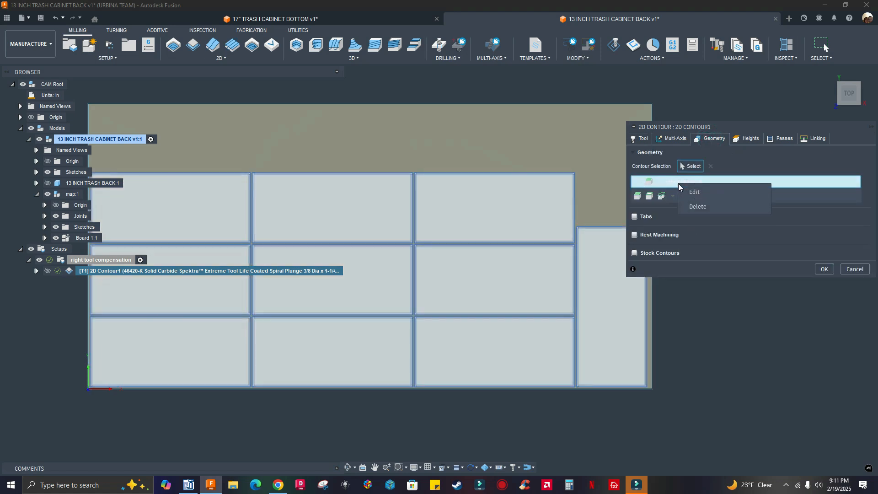
left_click(694, 192)
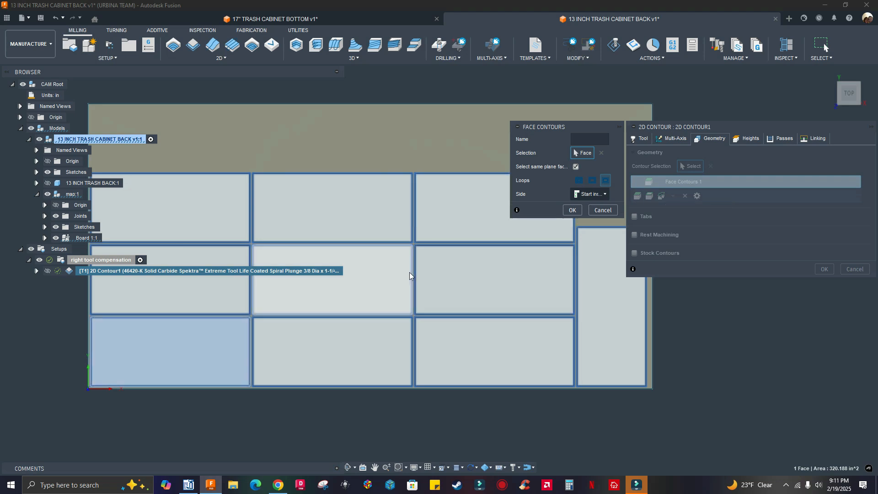
middle_click_drag(375, 357, 290, 227, "shift")
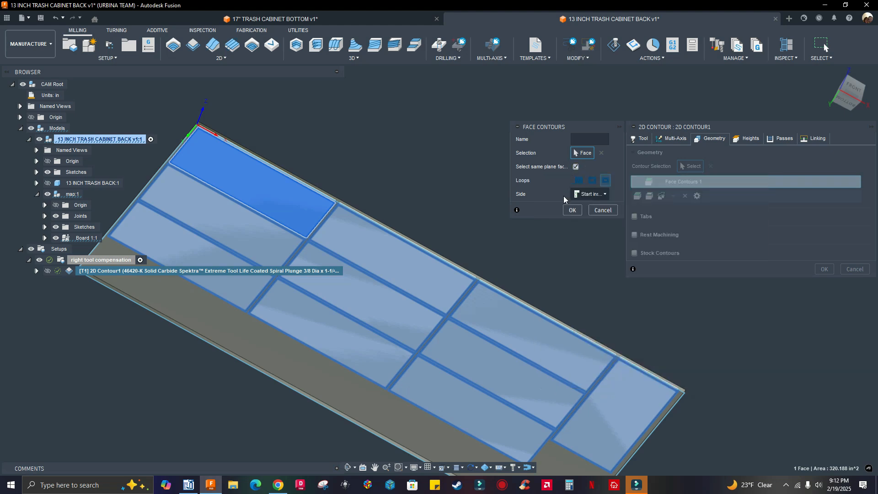
left_click(606, 181)
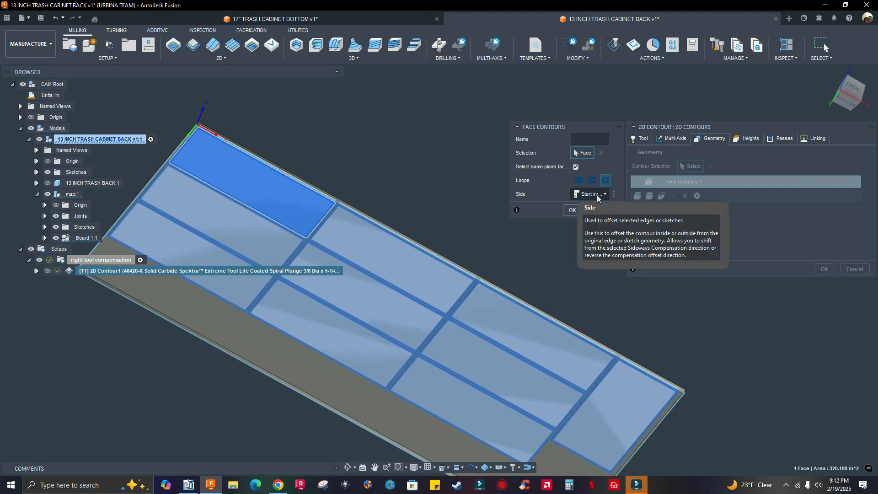
left_click(607, 194)
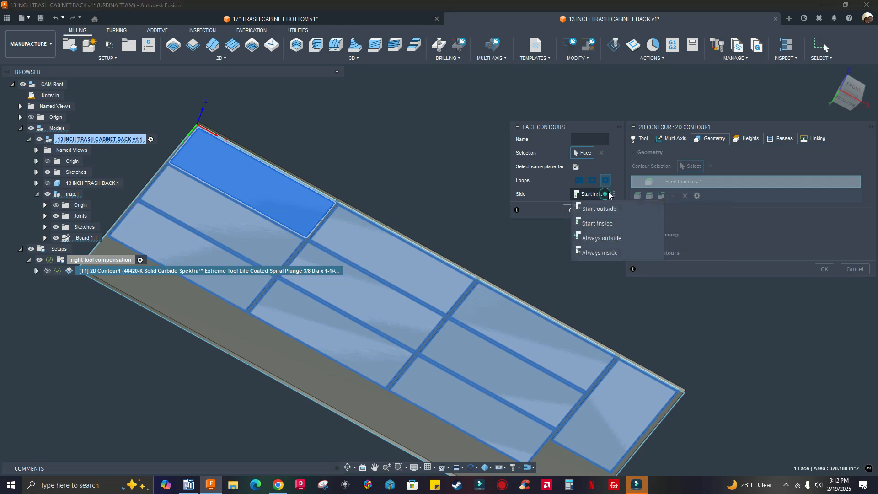
left_click(613, 161)
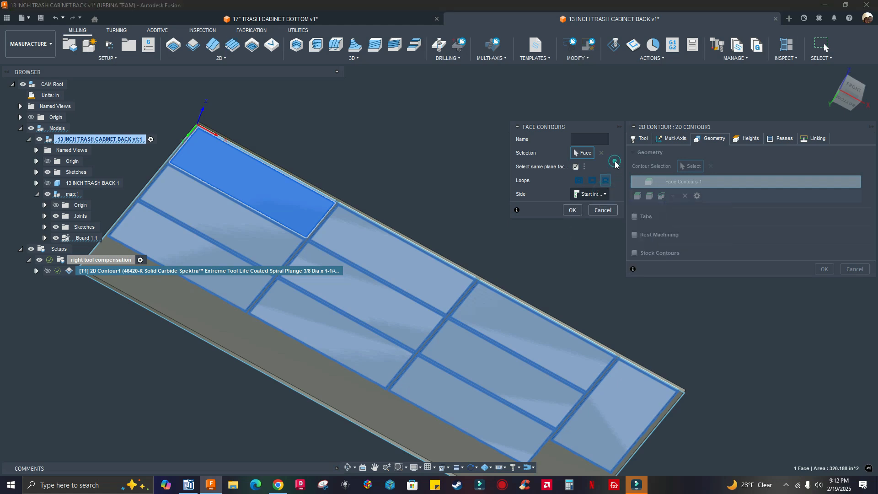
left_click(601, 210)
- Review the compensation, both-ways, lead-in and face contour settings of 2D Contour1, and close the operation
left_click(780, 139)
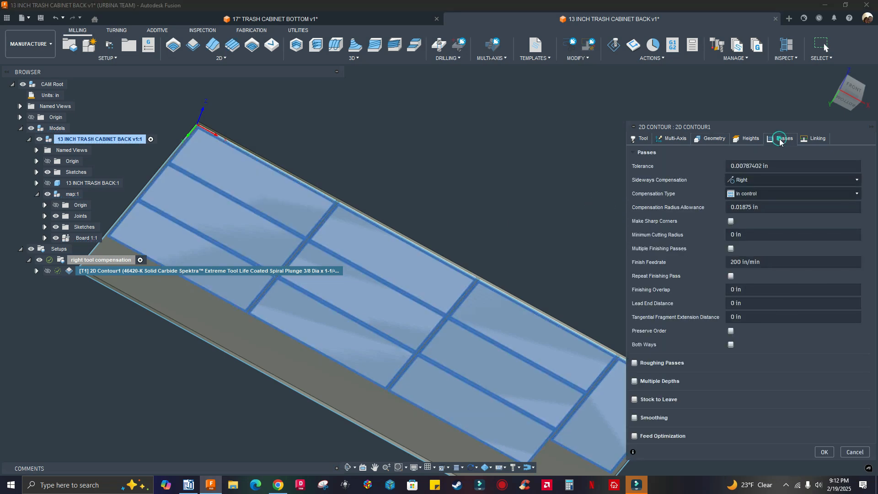
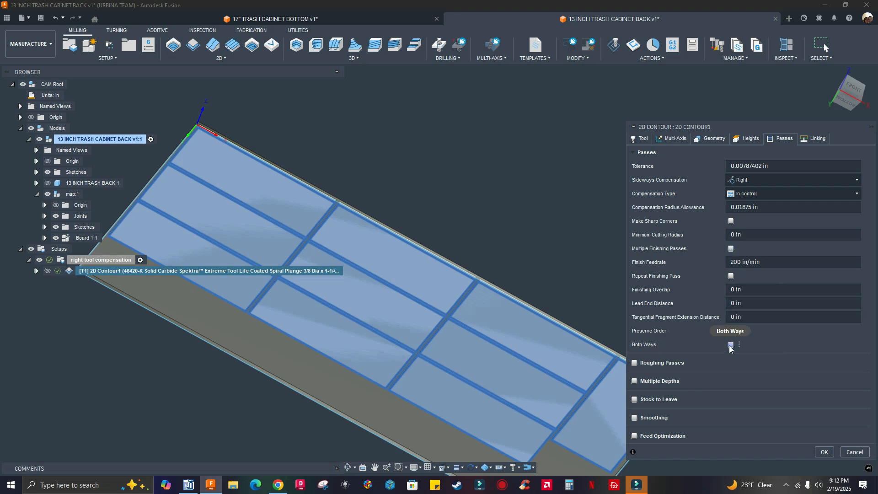
left_click(803, 141)
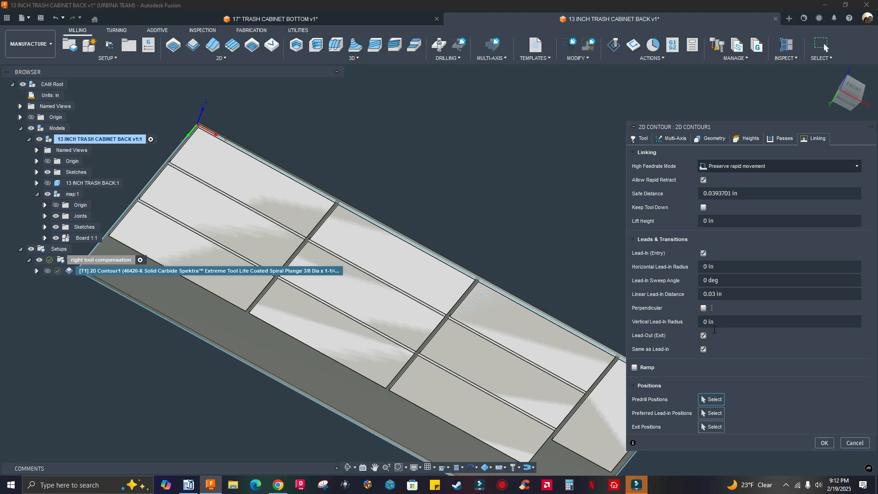
left_click(707, 139)
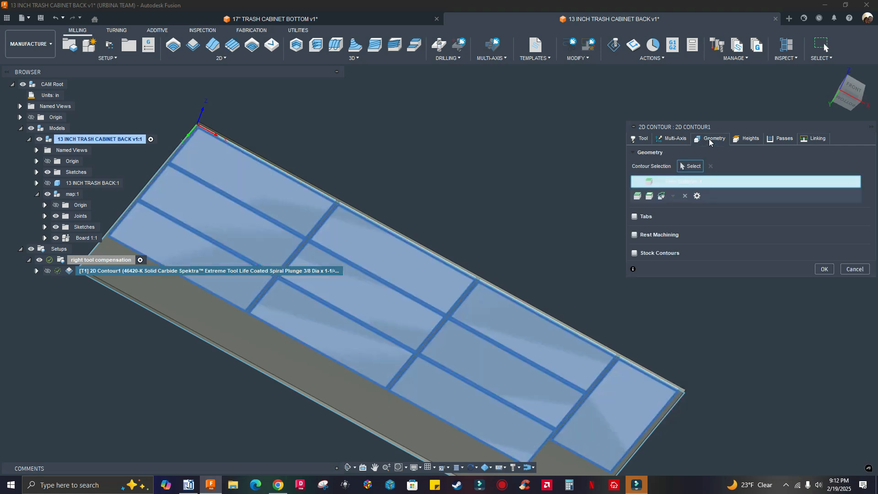
right_click(683, 180)
left_click(692, 188)
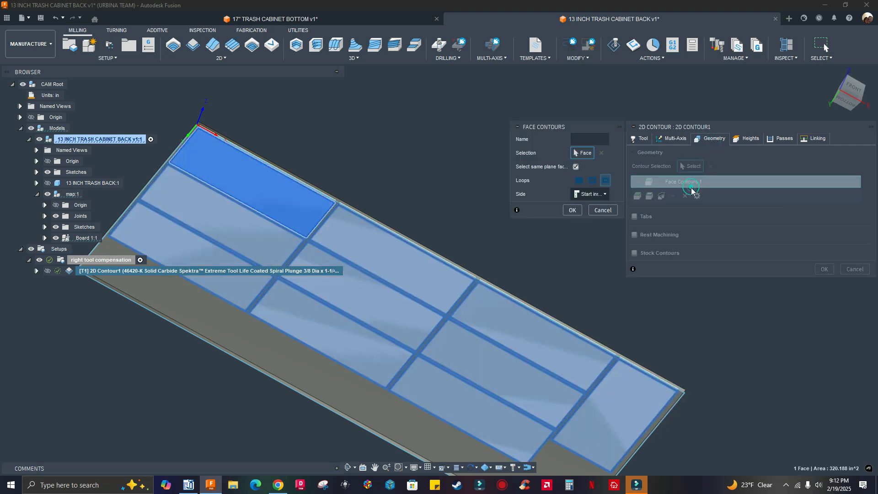
left_click(601, 211)
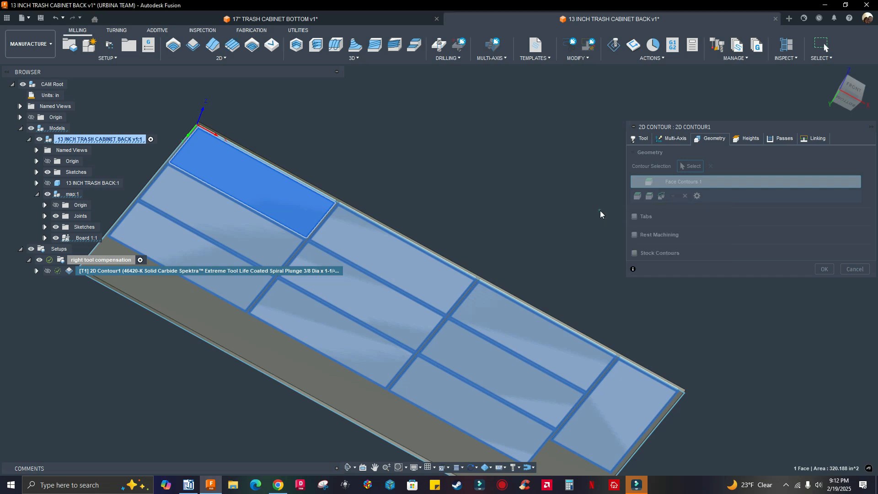
left_click(826, 269)
- Inspect the 2D Contour1 toolpath's lead-in and lead-out moves where the gaps between the nested panels cross
left_click(846, 81)
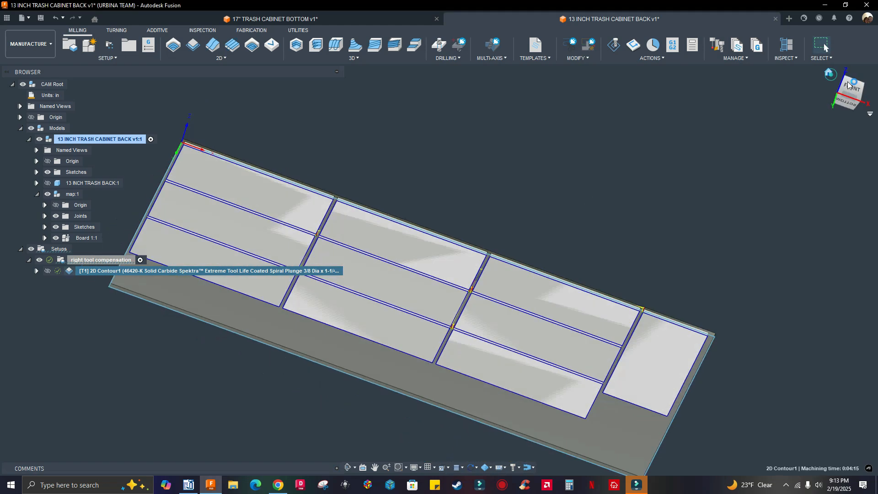
left_click(850, 87)
scroll(568, 333, "up", 10)
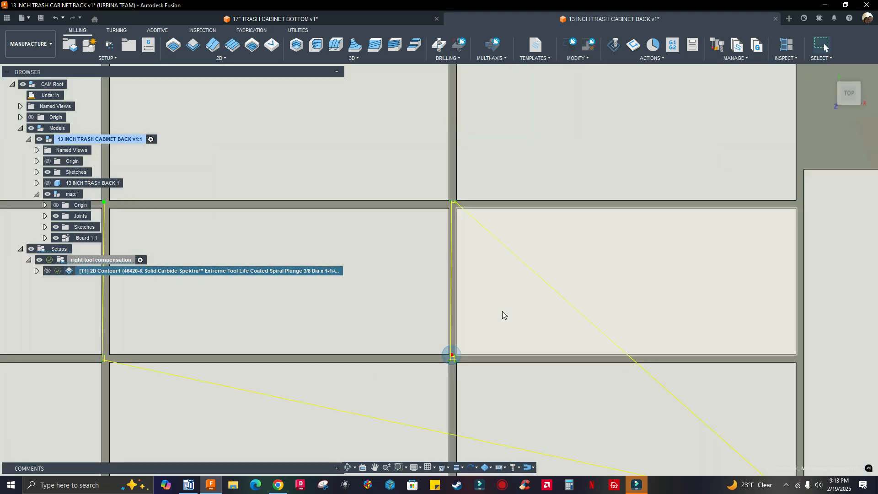
middle_click_drag(454, 369, 431, 361, "shift")
scroll(432, 361, "up", 5)
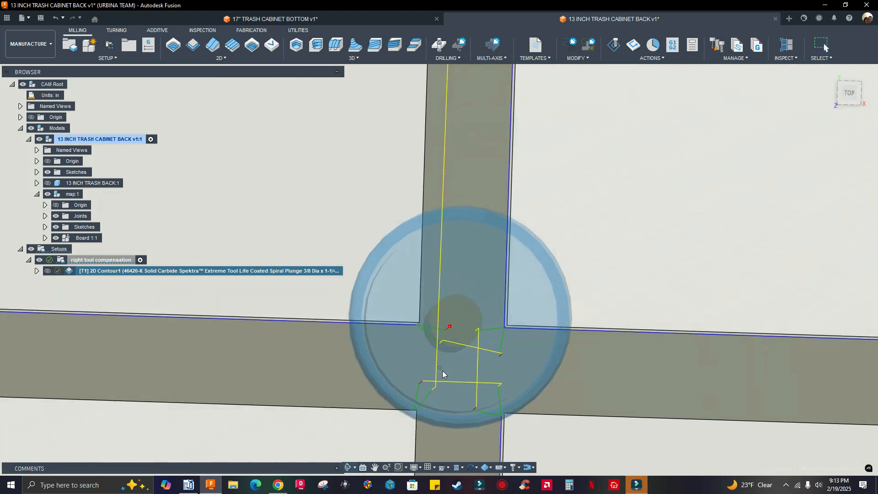
left_click(850, 93)
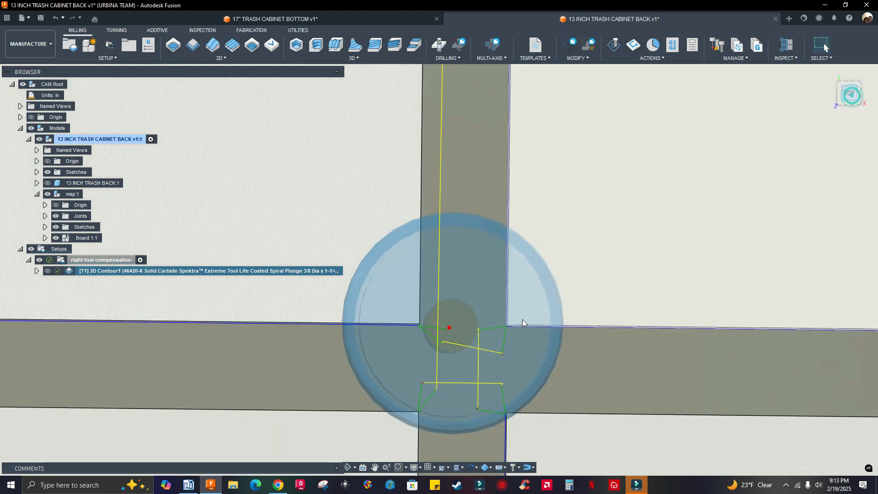
scroll(450, 351, "down", 3)
middle_click_drag(452, 349, 463, 333, "shift")
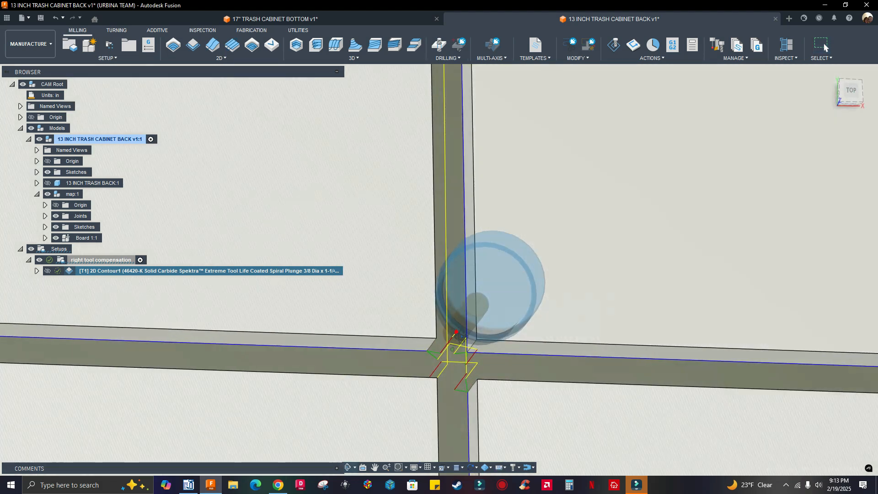
- Simulate 2D Contour1 from the top view with transparent stock, play the cuts through the nested panels, and exit the simulation
right_click(267, 273)
left_click(287, 90)
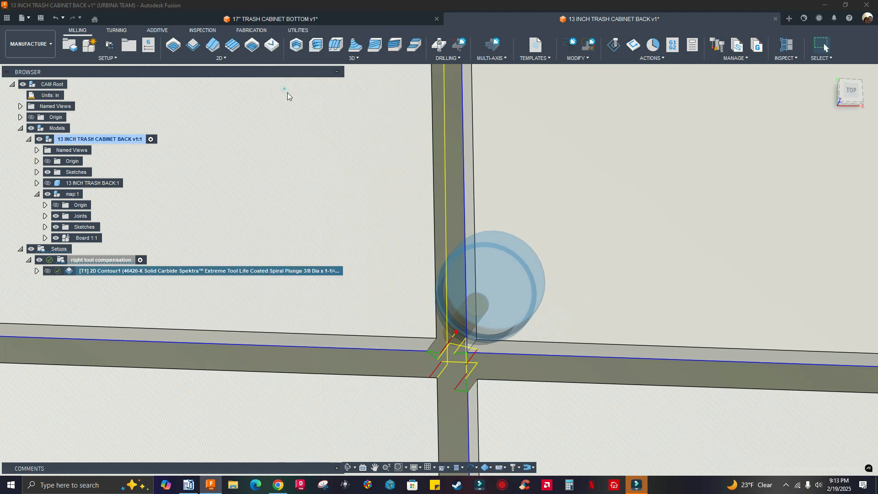
left_click(851, 89)
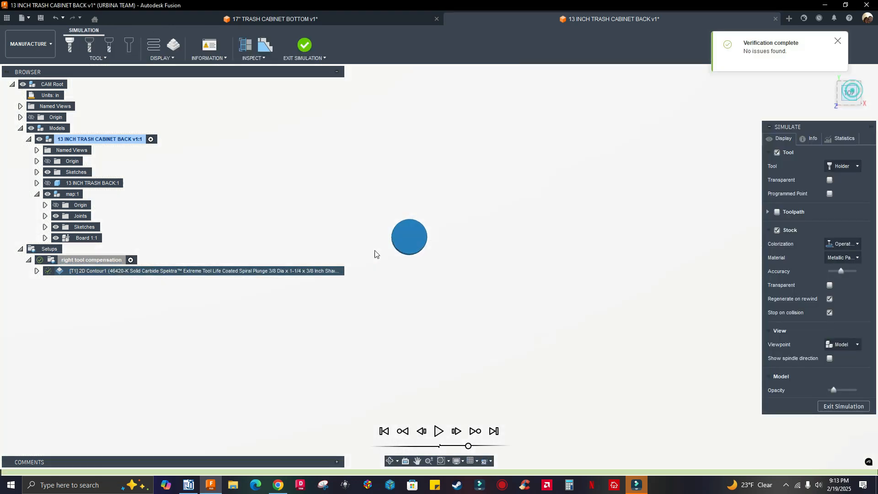
left_click(829, 285)
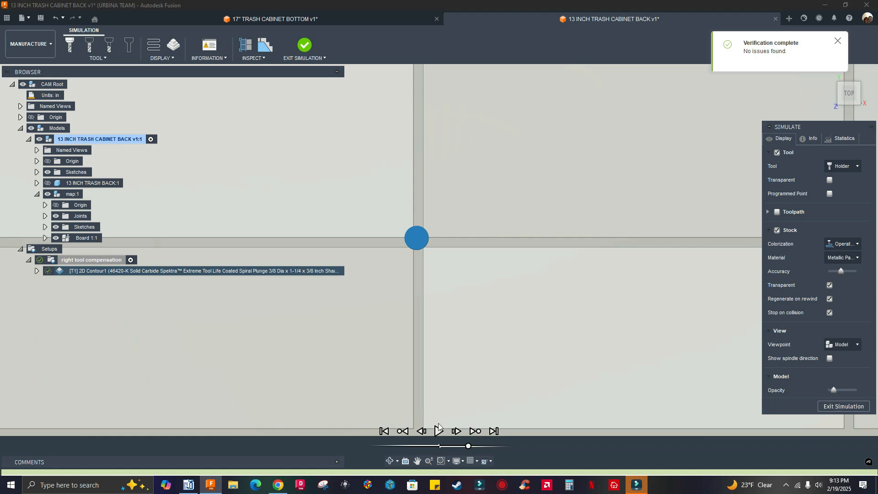
left_click(438, 430)
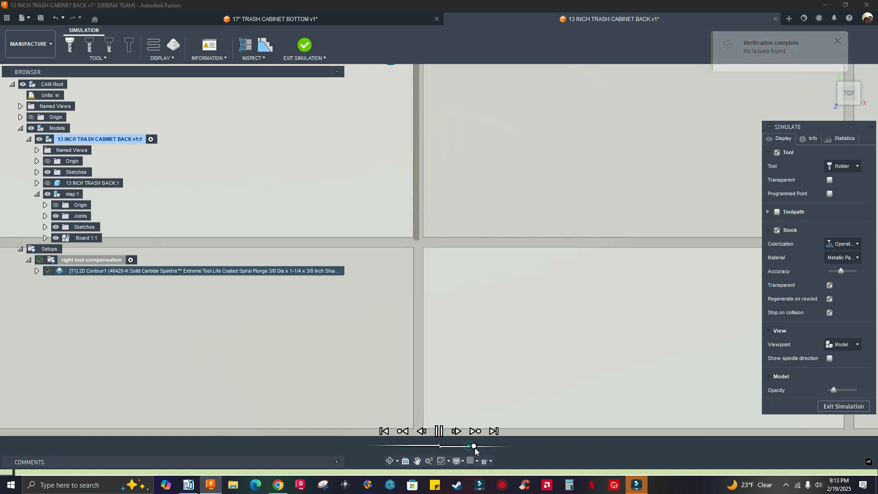
scroll(462, 402, "down", 5)
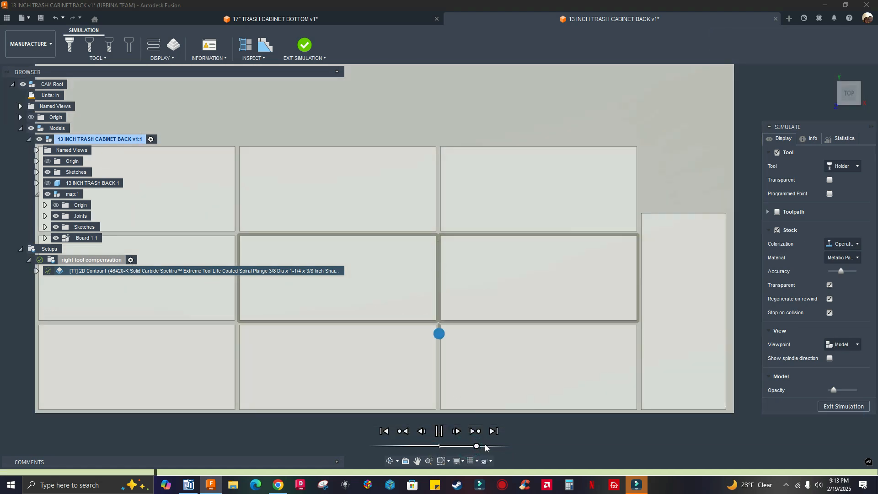
left_click_drag(477, 447, 487, 446)
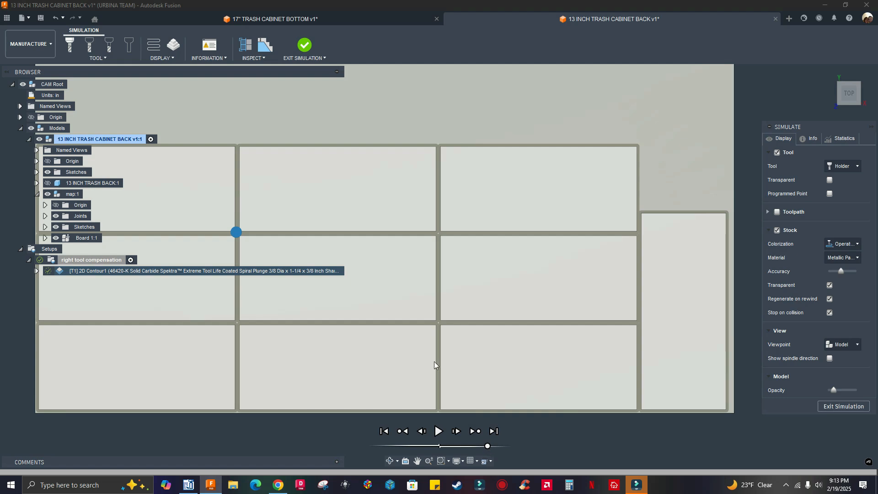
scroll(435, 365, "down", 2)
scroll(434, 364, "up", 2)
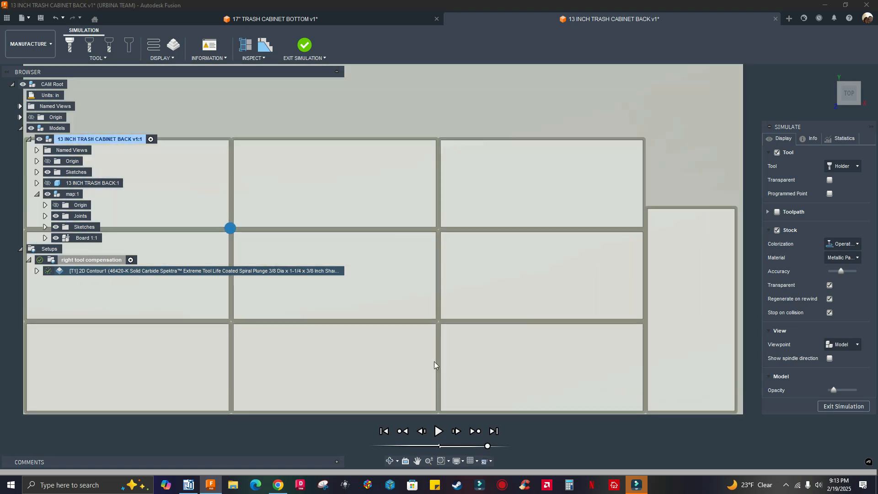
left_click(824, 406)
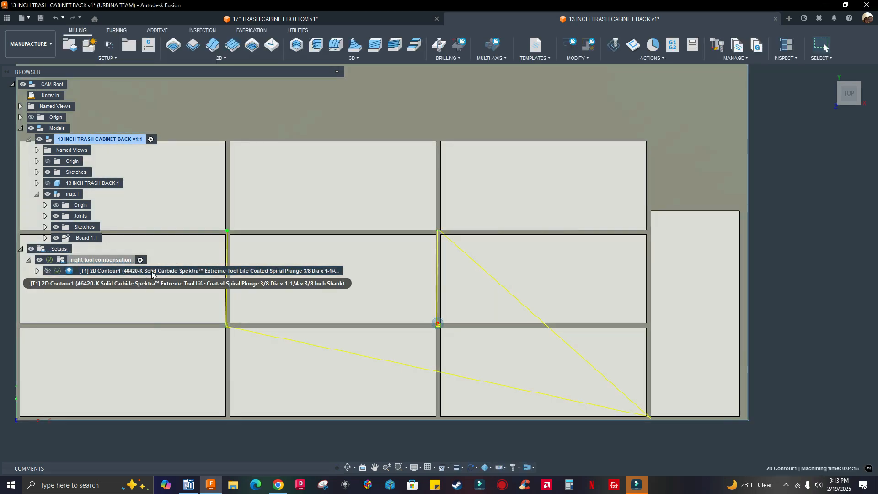
- Post 2D Contour1 with the woodWOP inch post as the program test into the TUTORIALS folder
right_click(152, 273)
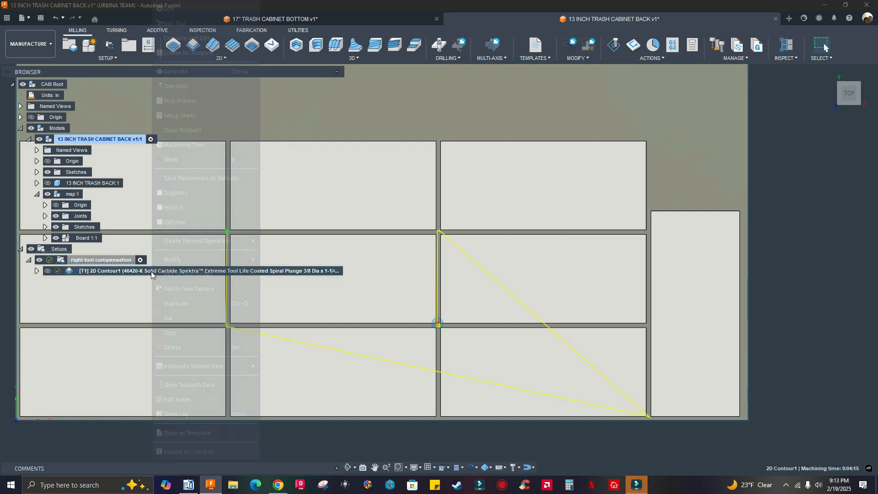
left_click(179, 101)
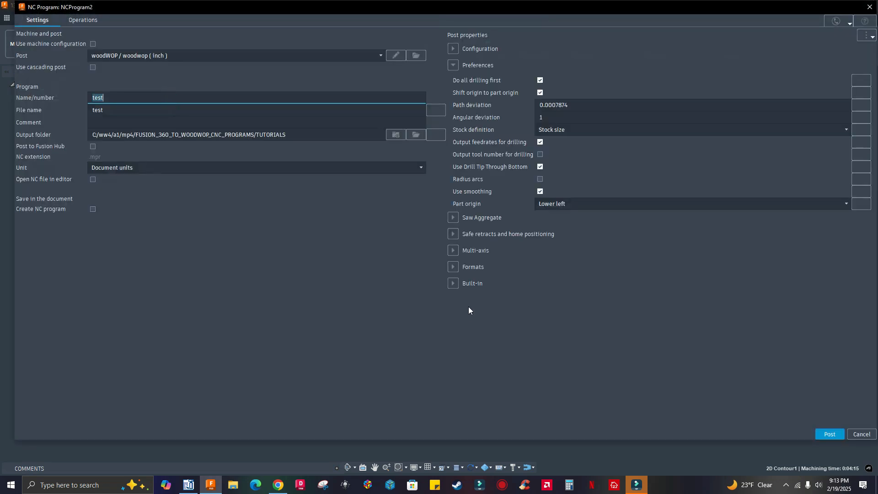
left_click(830, 434)
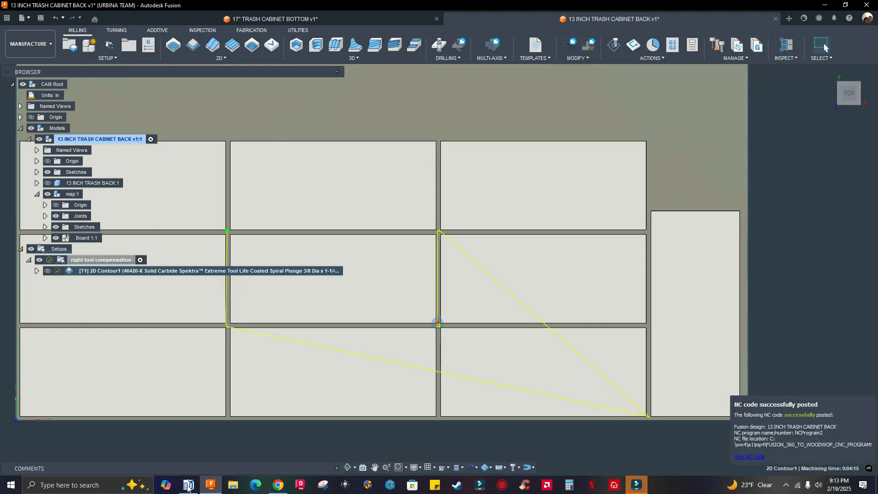
- Switch to woodWOP and open the posted program test from the TUTORIALS folder
left_click(189, 485)
left_click(8, 15)
left_click(18, 44)
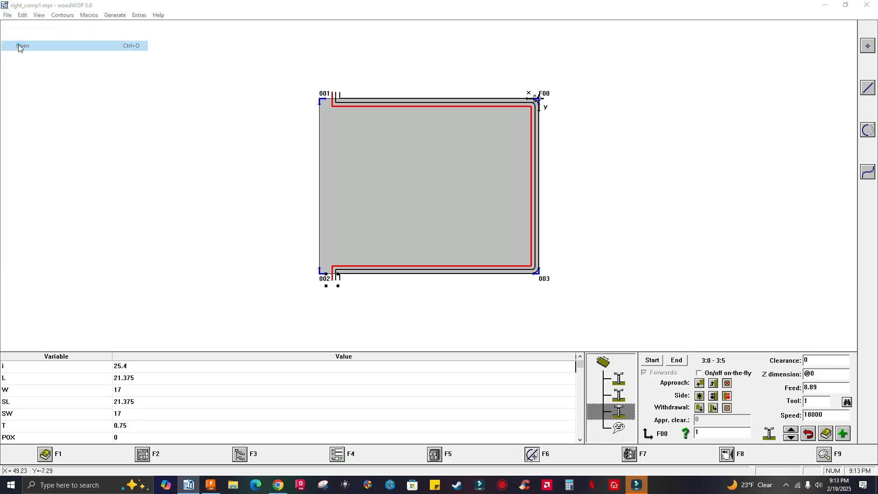
left_click(30, 51)
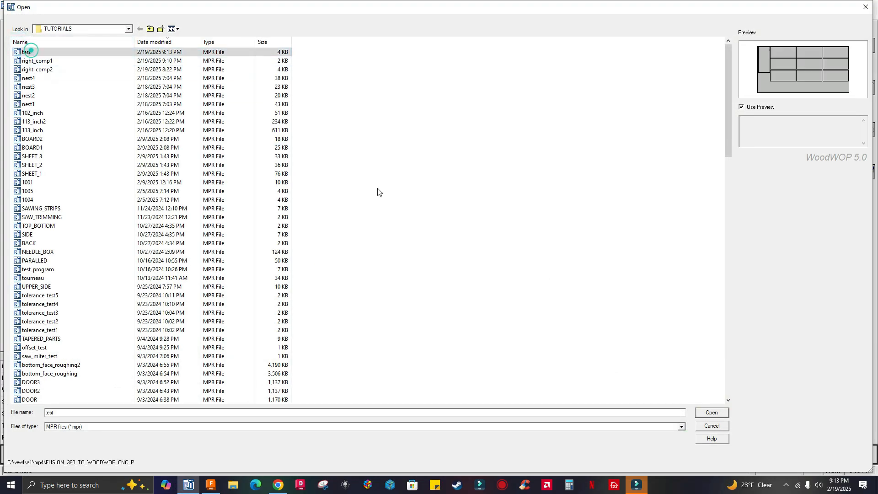
left_click(710, 413)
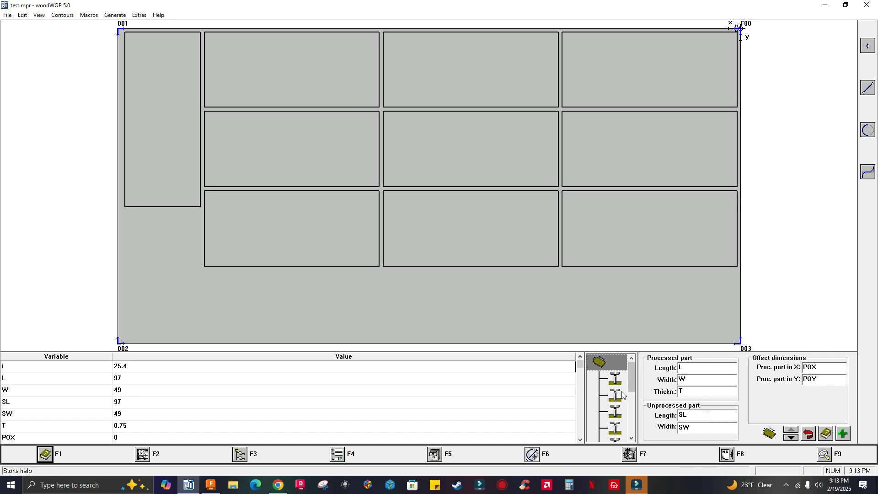
- Inspect the first routing macro's start point and approach where the panel gaps cross, and return to the full board view
left_click(425, 123)
scroll(357, 71, "up", 5)
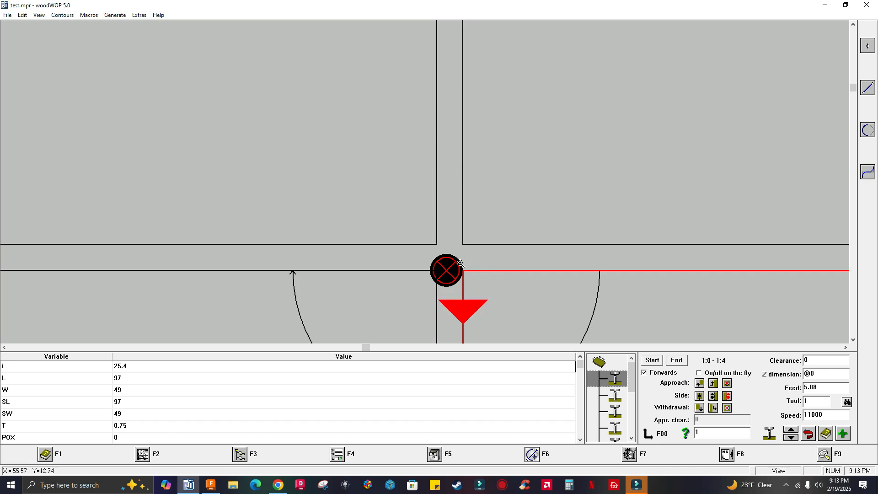
left_click_drag(440, 253, 458, 284)
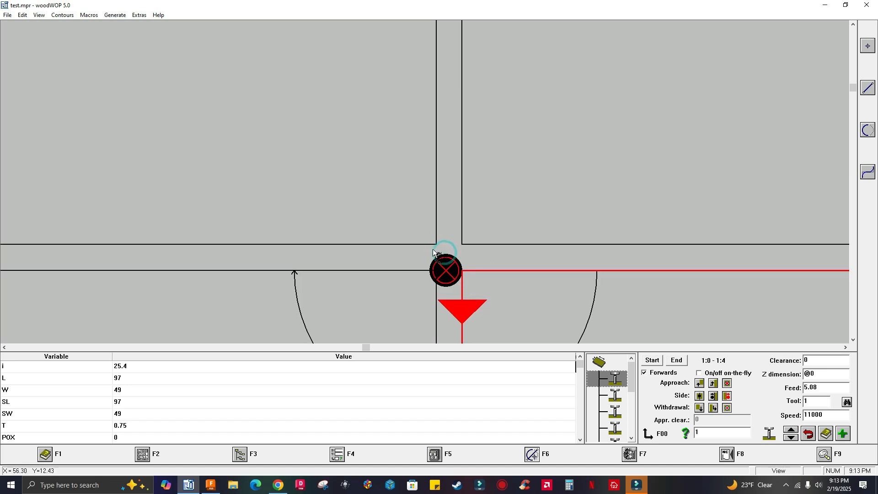
left_click_drag(402, 216, 456, 294)
key("F9")
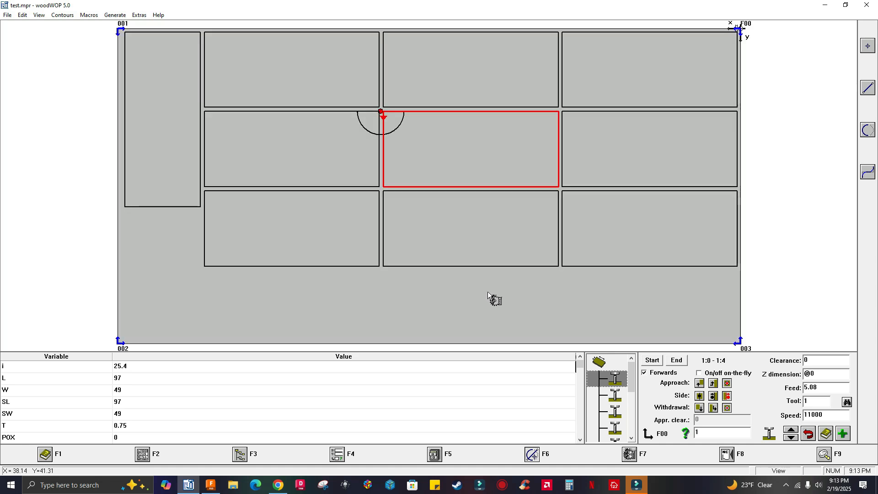
- Assign tool 131, the 3/8" New Router Bit, to the first and second routing macros
left_click(846, 402)
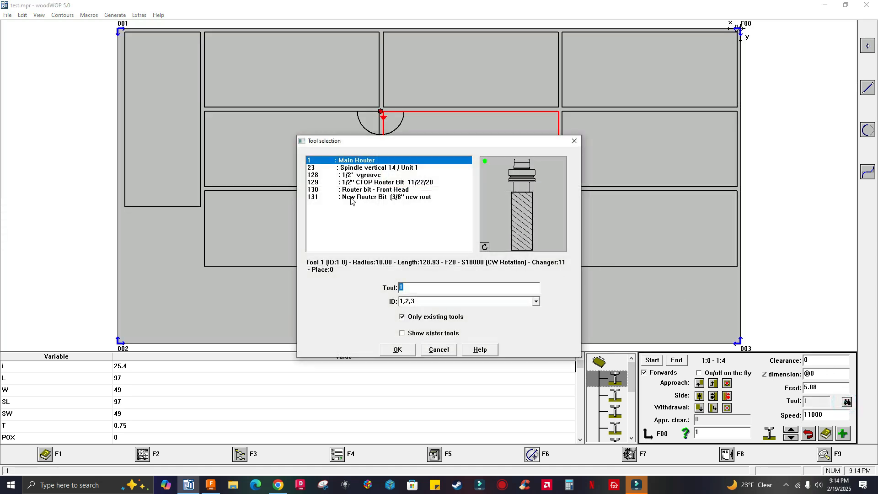
left_click(354, 197)
left_click(398, 349)
left_click(438, 243)
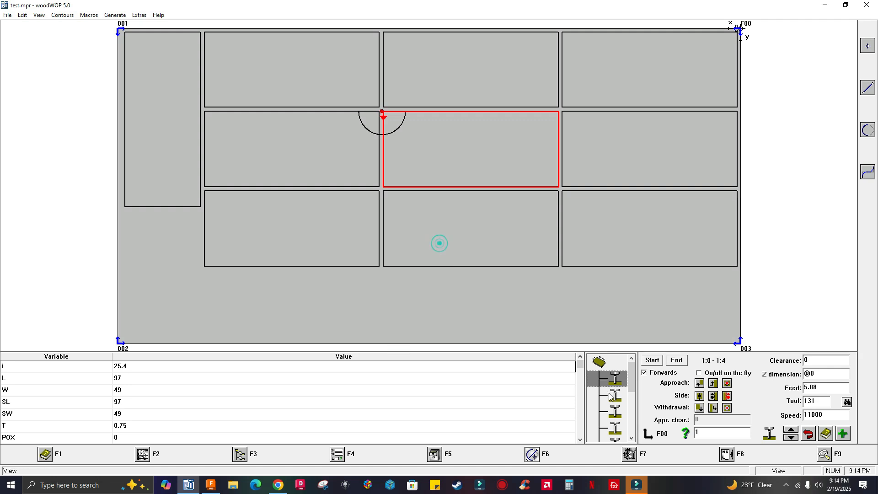
left_click(615, 395)
left_click(846, 402)
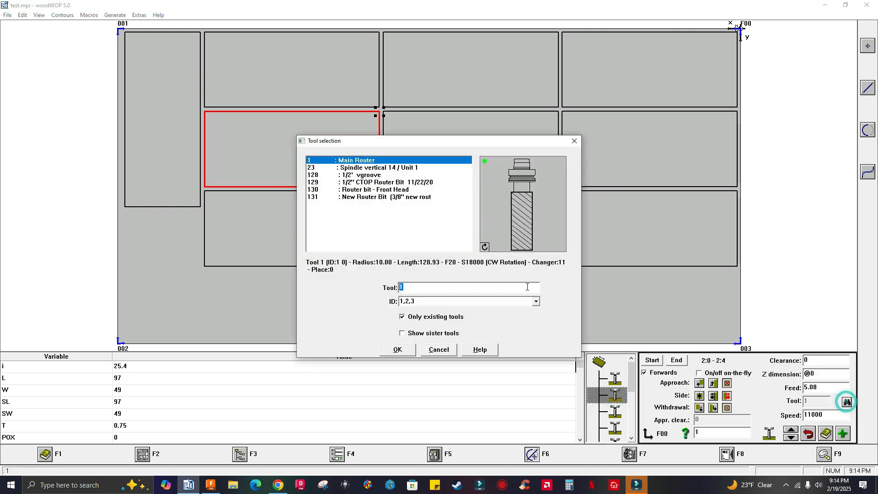
left_click(372, 198)
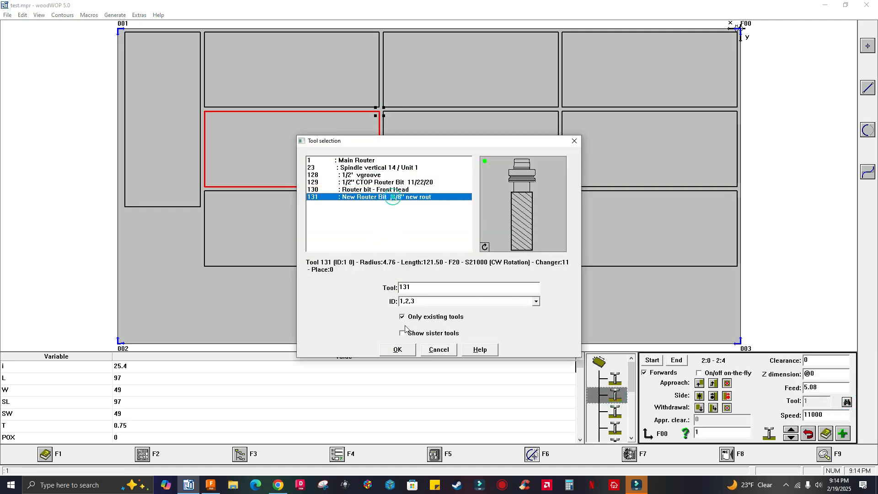
left_click(397, 350)
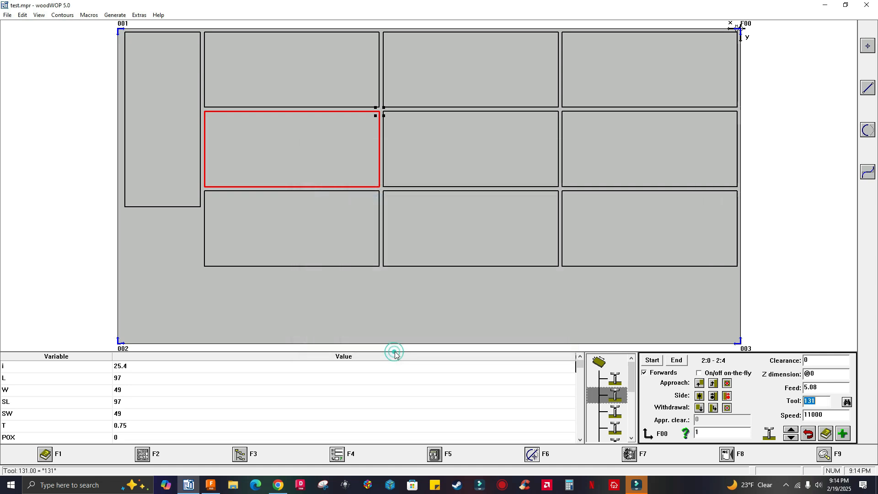
- Compare the plunge positions of the first and second routing macros with tool 131 at the crossing of the panel gaps
left_click_drag(633, 384, 636, 394)
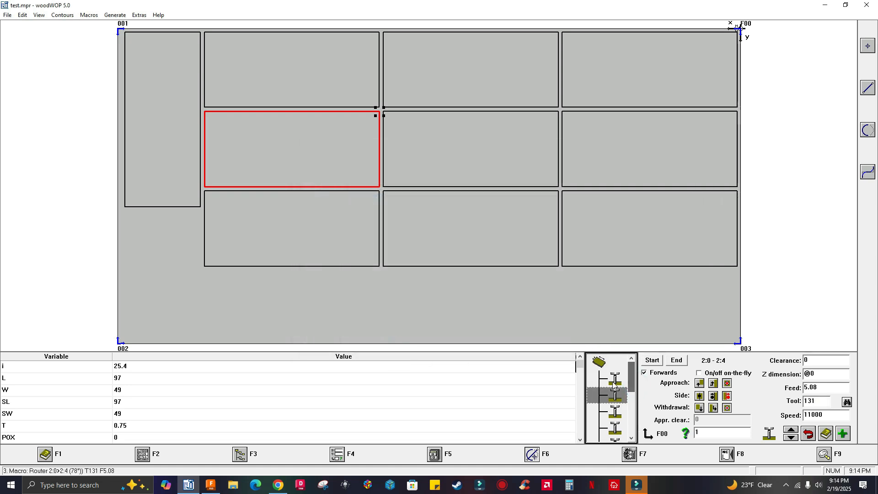
scroll(617, 393, "up", 1)
left_click(614, 396)
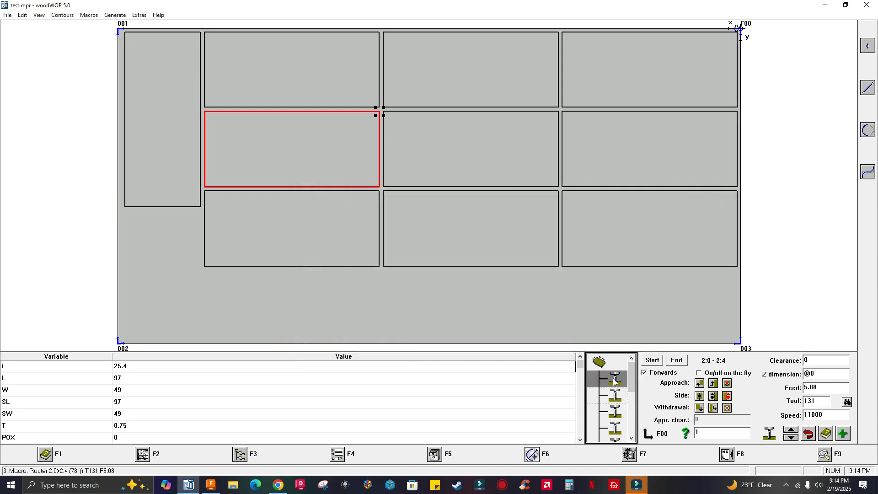
left_click(615, 380)
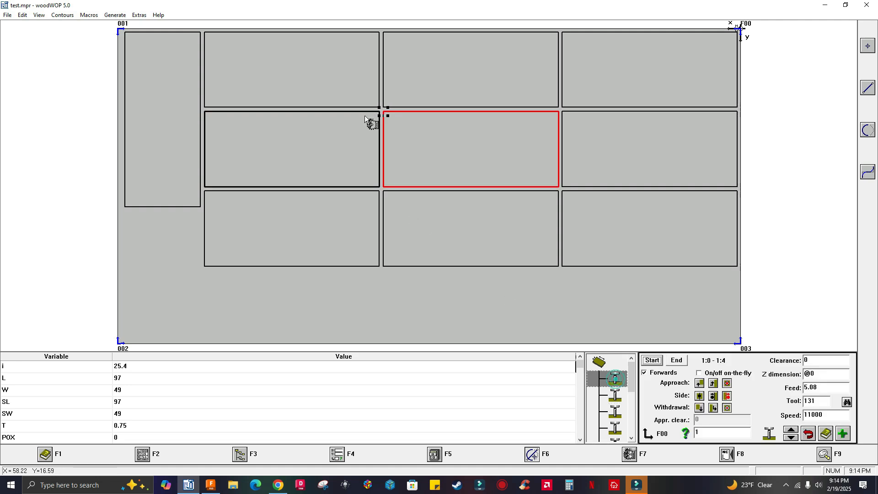
left_click_drag(358, 82, 415, 134)
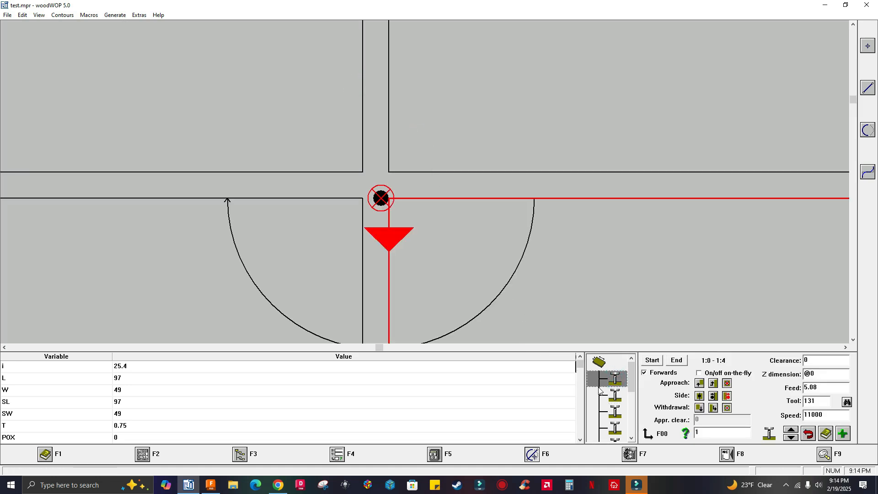
left_click(615, 395)
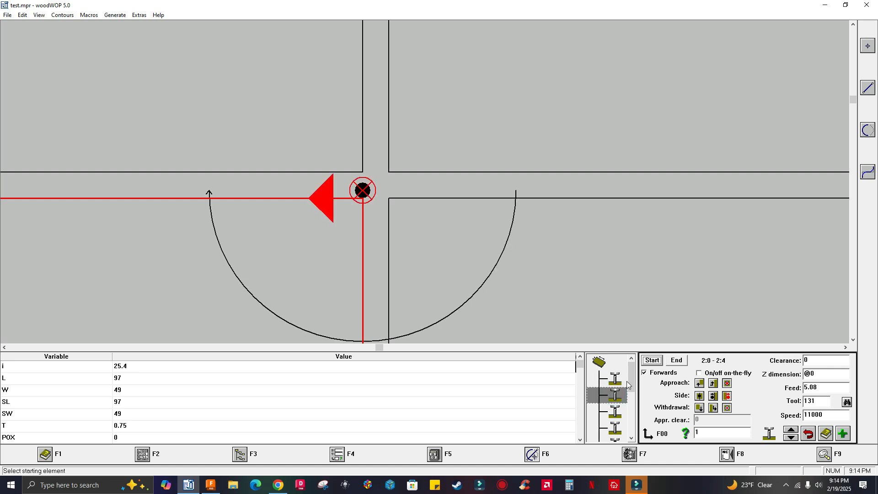
- Change the tool of the first and second routing macros to 129, the 1/2" CTOP Router Bit
left_click(615, 378)
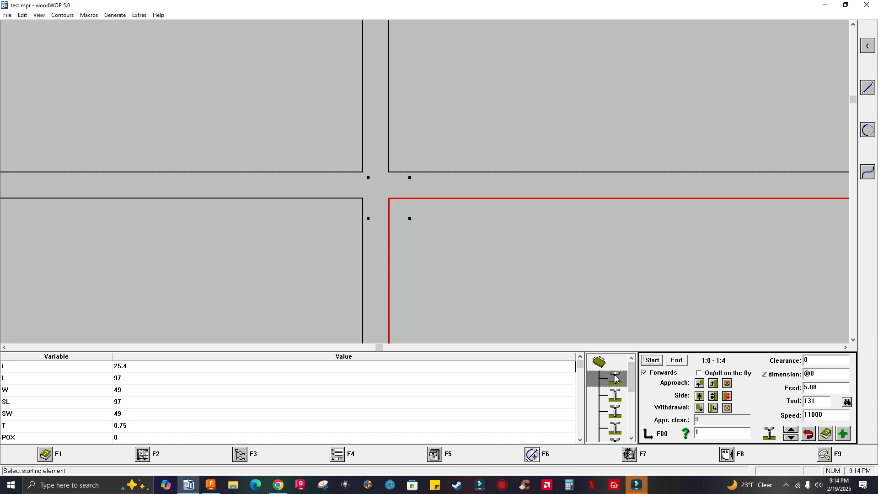
left_click(846, 402)
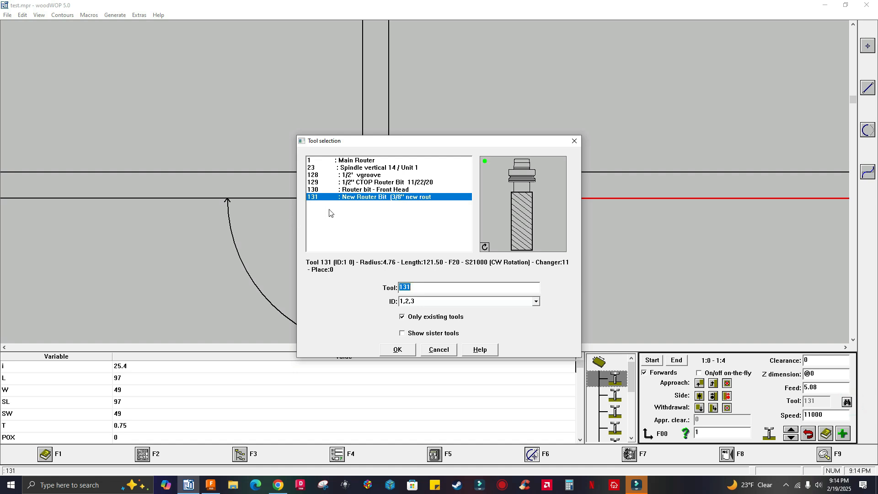
left_click(367, 182)
left_click(397, 350)
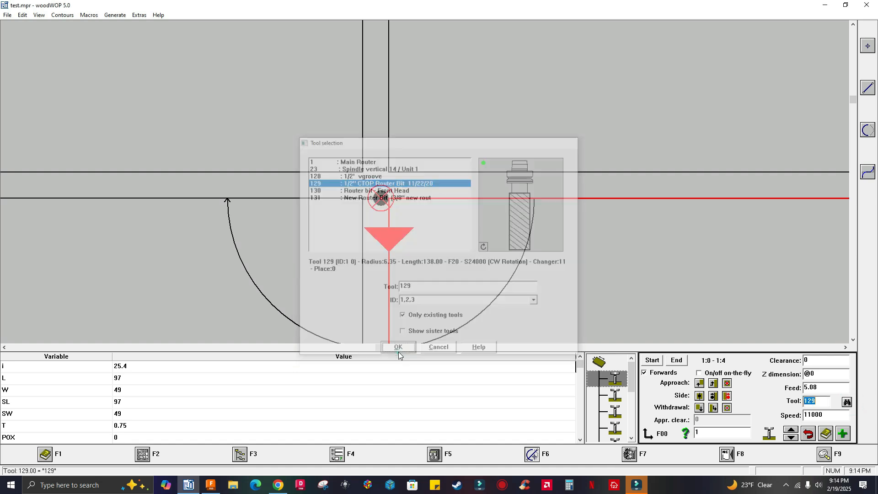
left_click(615, 395)
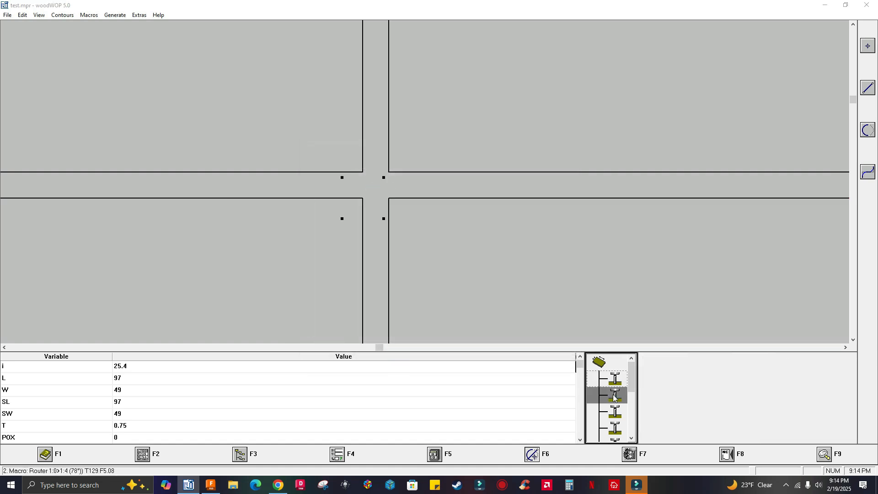
left_click(847, 402)
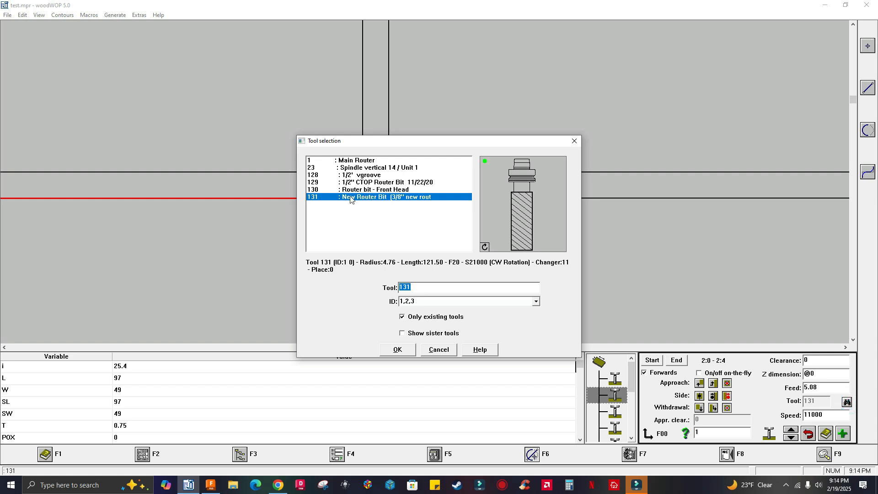
left_click(355, 183)
left_click(399, 349)
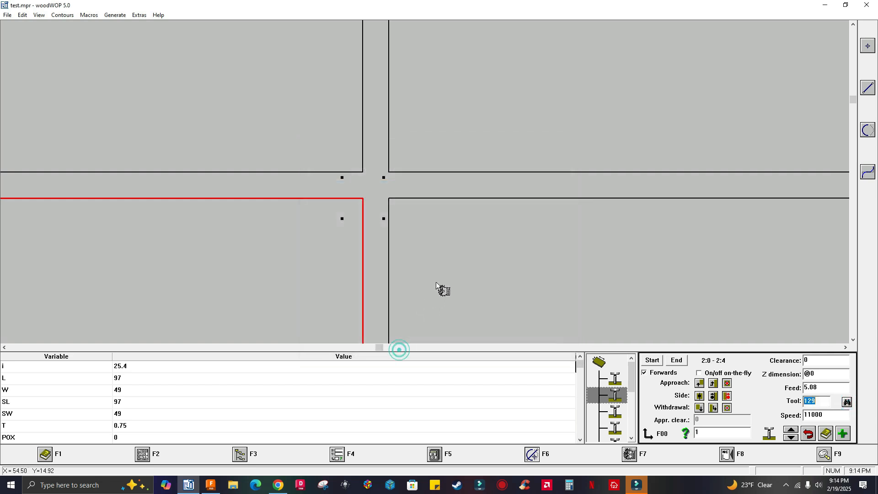
- Inspect the second routing macro's plunge position with tool 129 at the crossing of the panel gaps
left_click(435, 282)
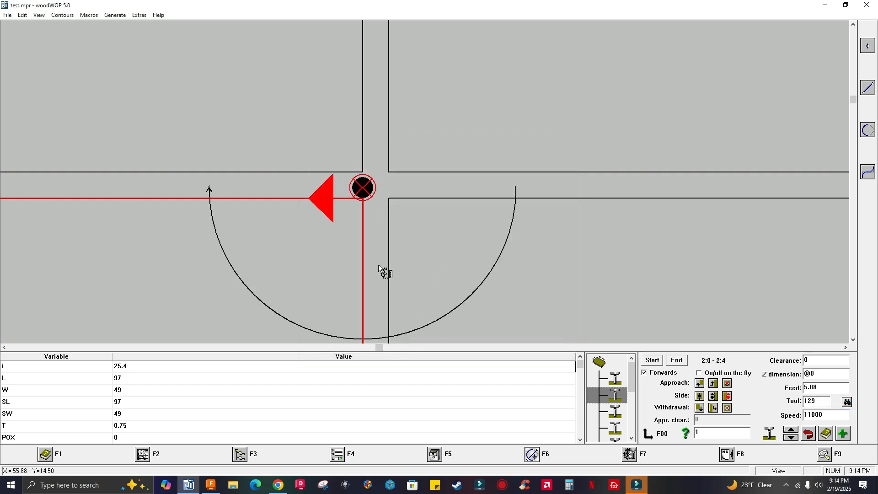
right_click(422, 211)
left_click_drag(336, 83, 401, 169)
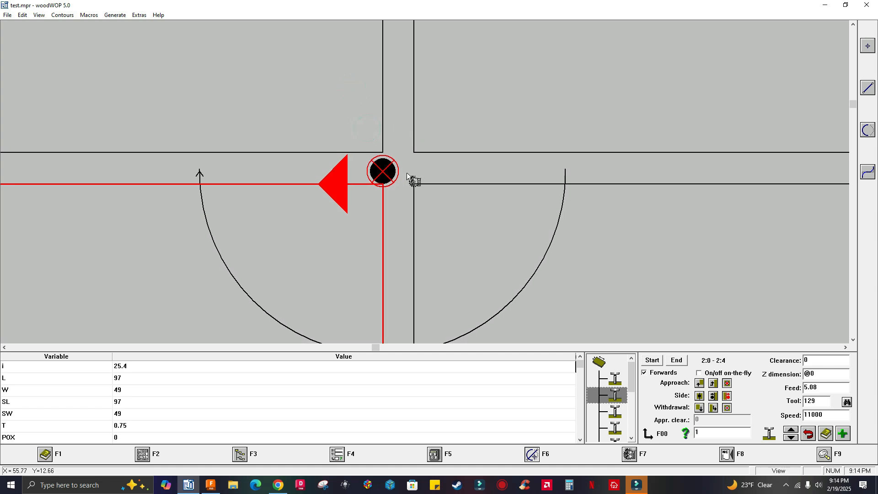
- Compare the first and second routing macros with tool 129 at the crossing of the panel gaps, checking against the Fusion toolpath
left_click_drag(357, 138, 406, 196)
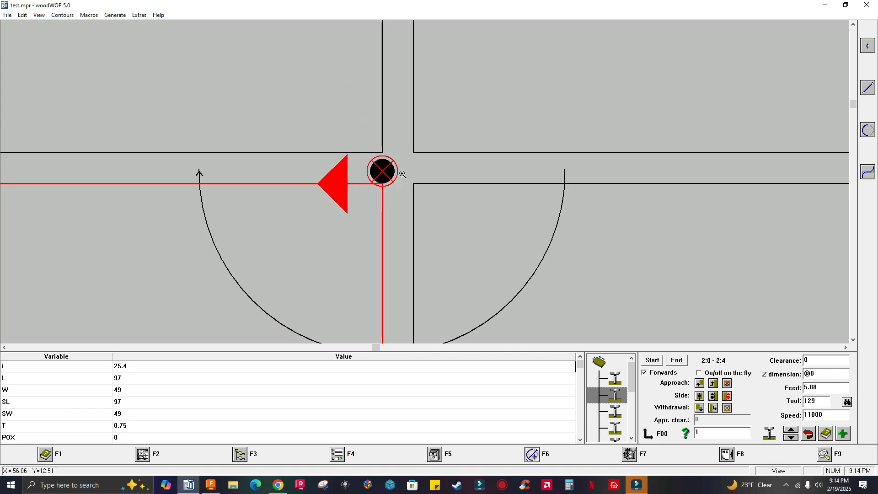
left_click(615, 380)
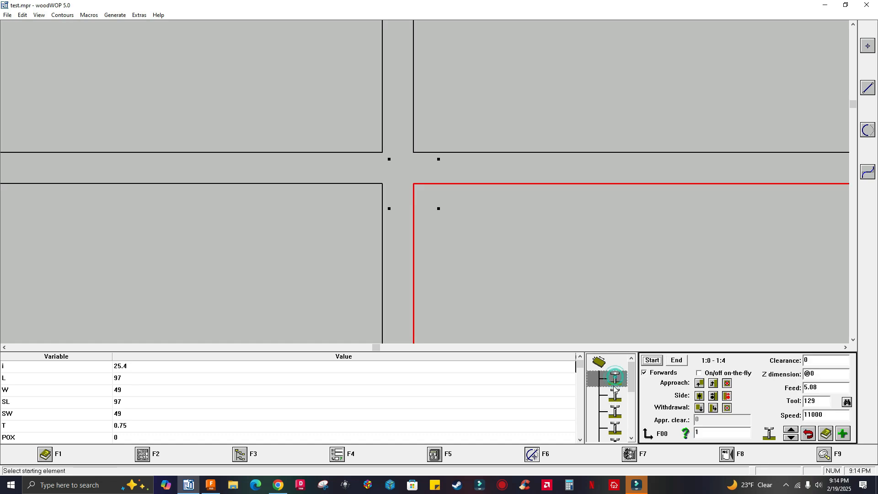
left_click(614, 388)
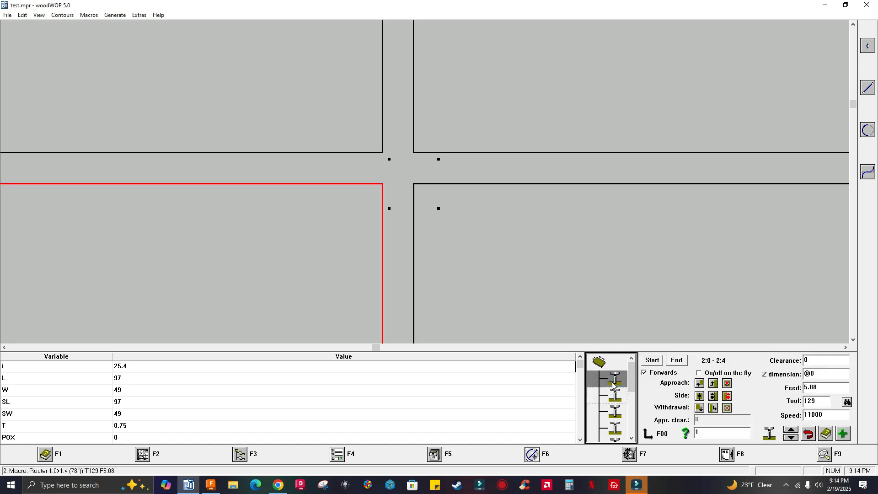
left_click(617, 394)
right_click(488, 269)
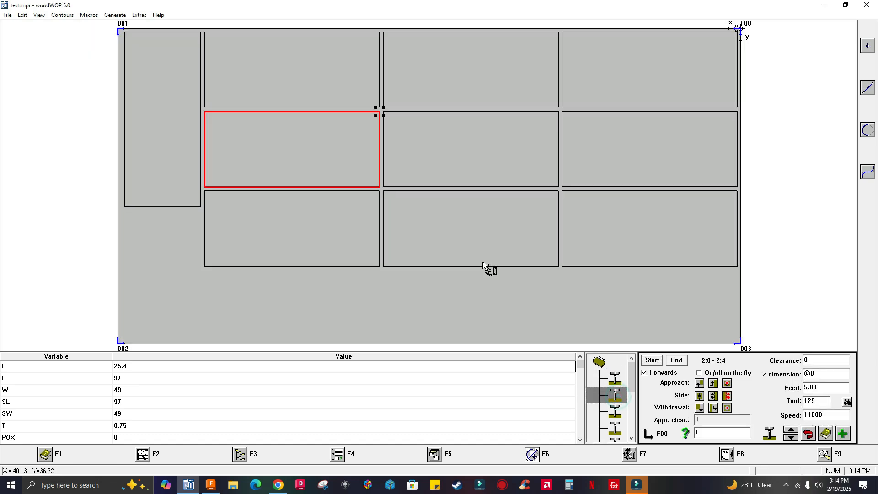
left_click_drag(369, 84, 394, 125)
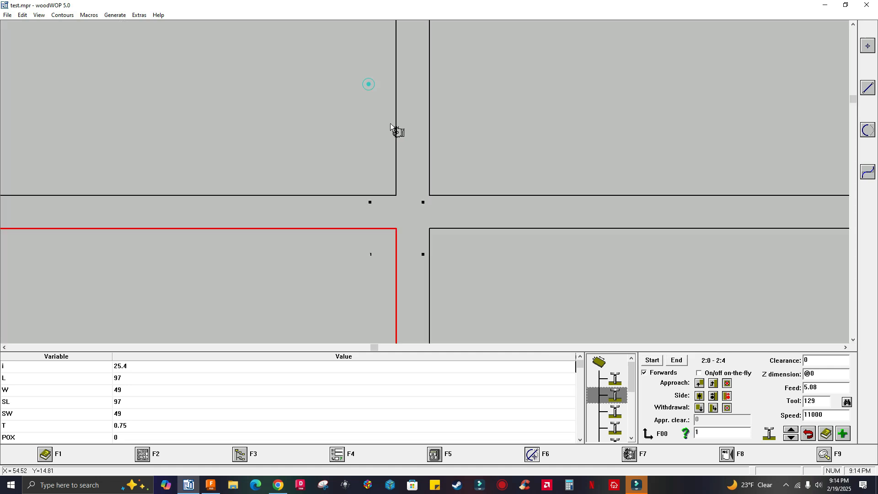
right_click(421, 203)
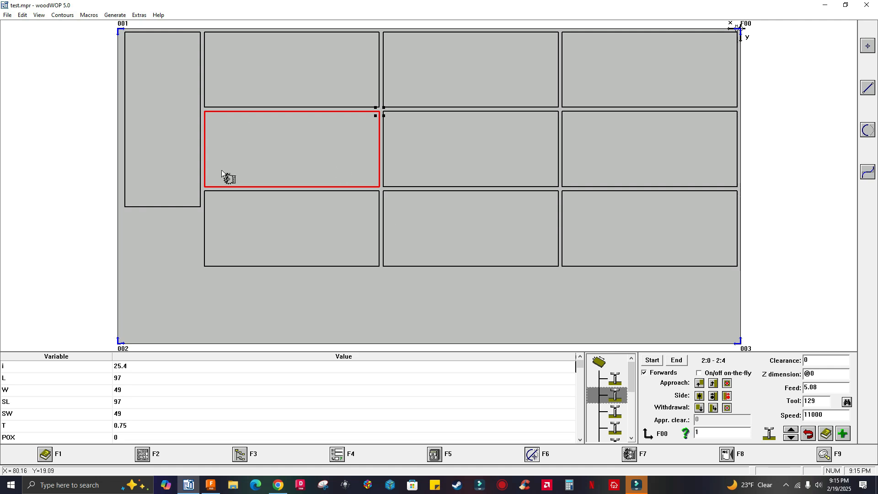
left_click(210, 486)
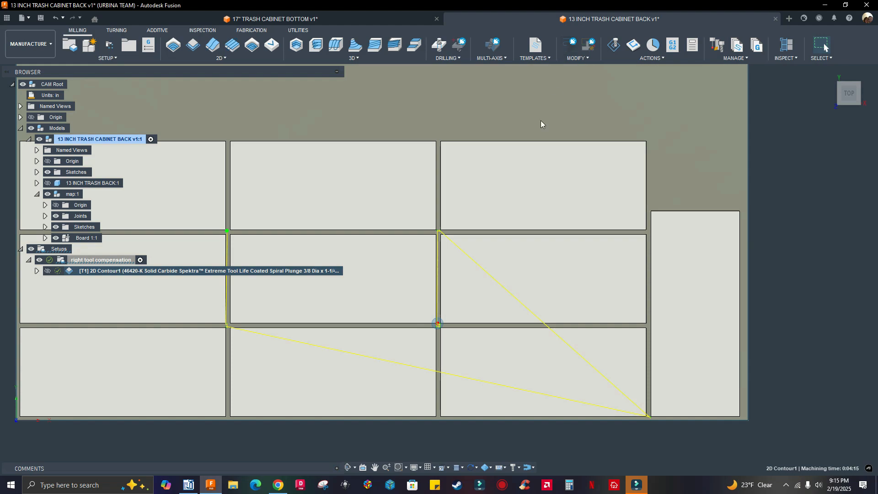
left_click(189, 485)
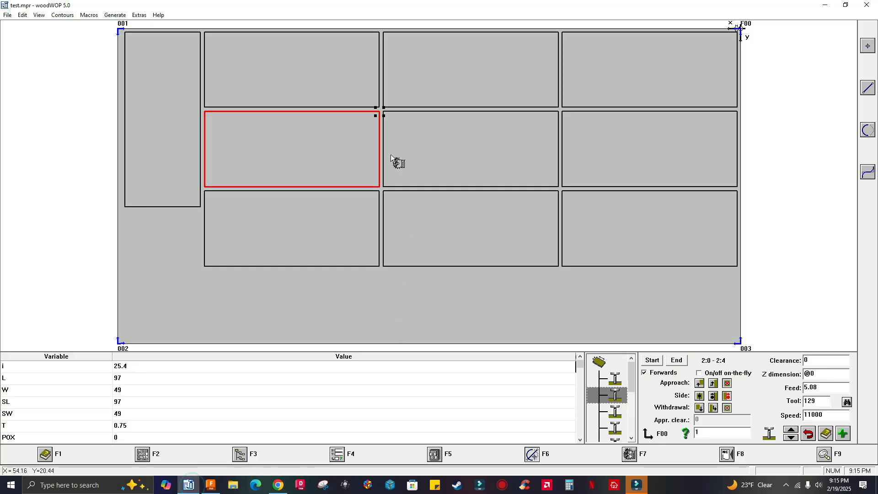
left_click(375, 92)
left_click_drag(320, 114, 409, 236)
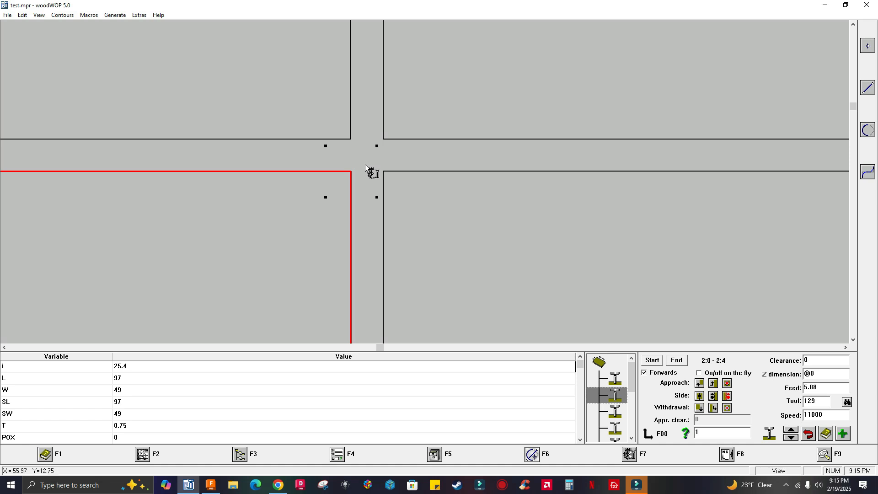
key("F9")
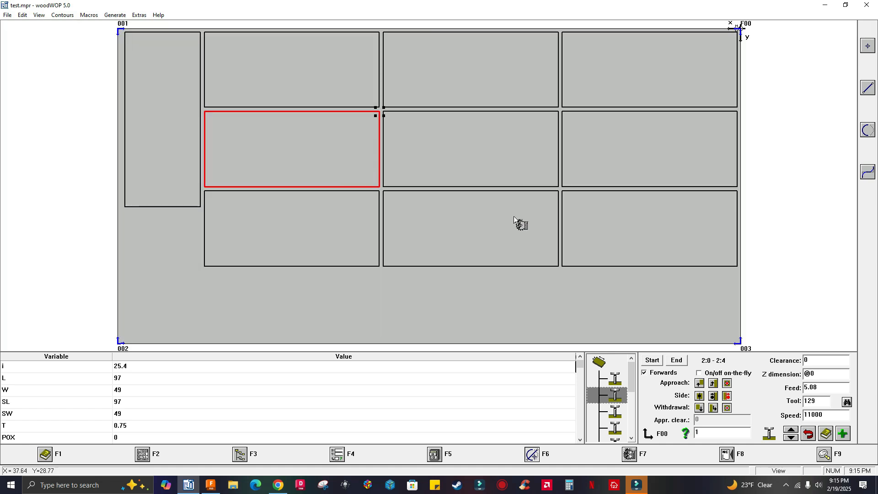
- Switch to Fusion's 17" TRASH CABINET BOTTOM document and set the 2D Contour2 compensation type to In computer
left_click(210, 487)
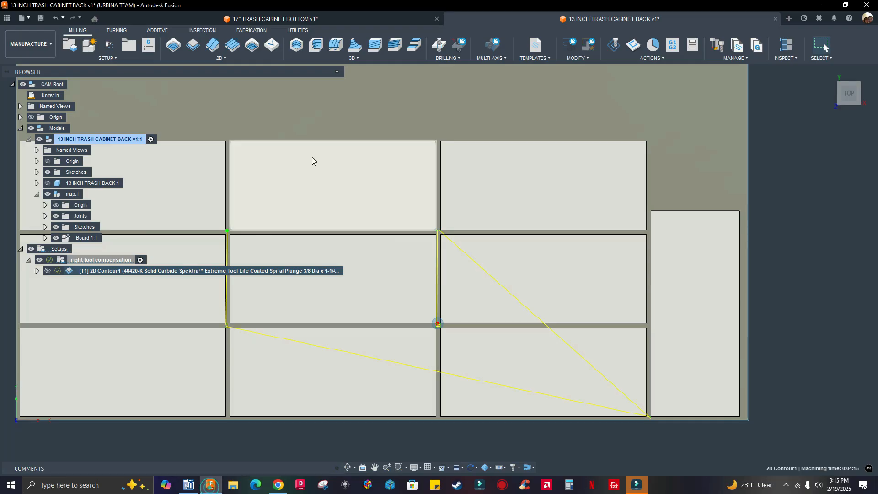
left_click(331, 18)
right_click(258, 163)
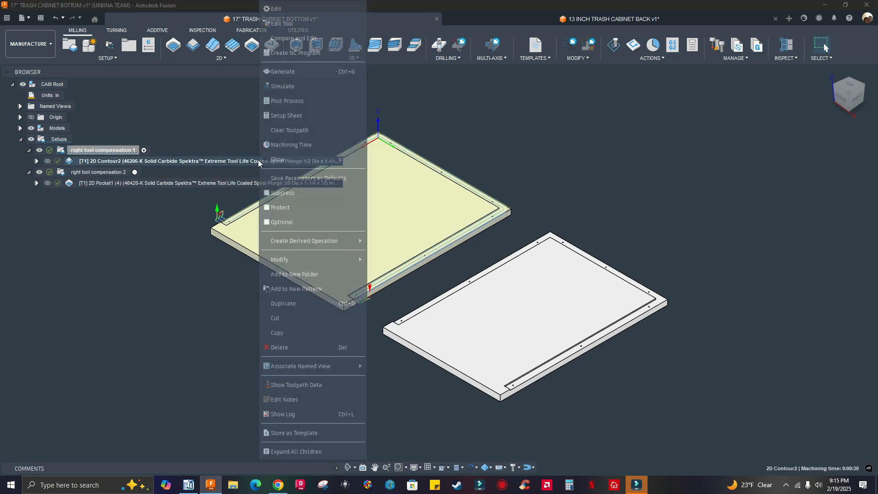
left_click(276, 9)
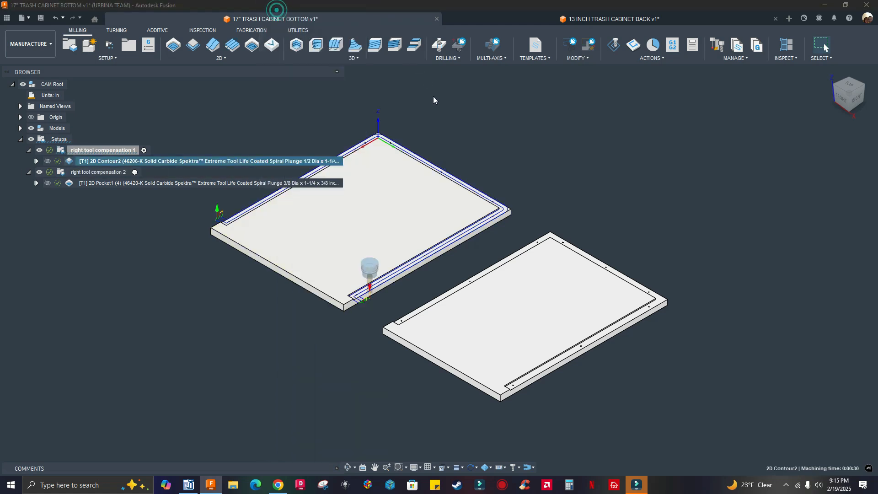
left_click(777, 139)
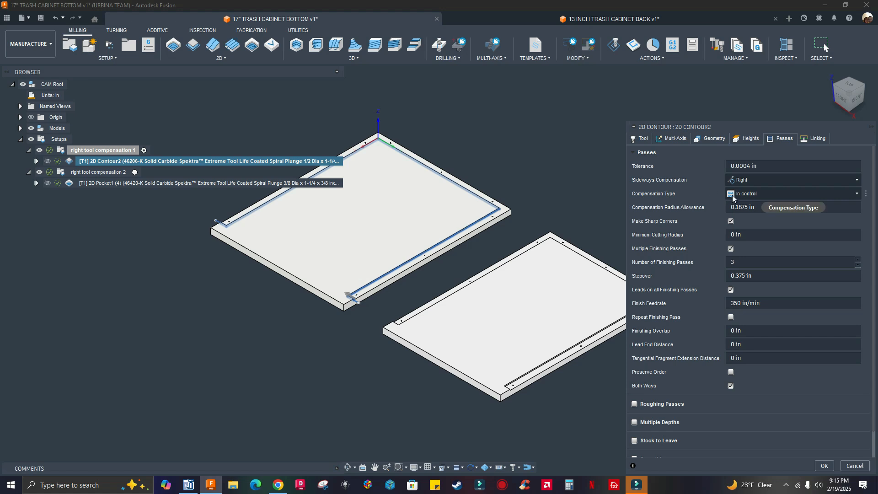
left_click(750, 198)
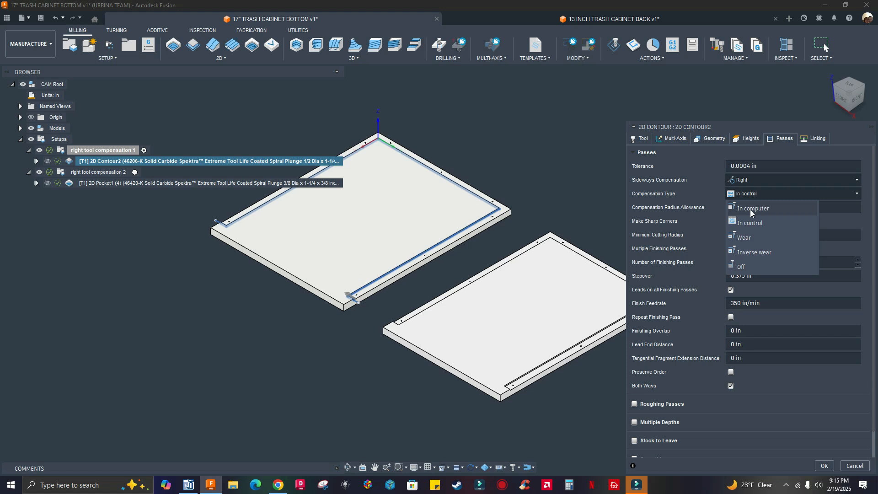
left_click(750, 209)
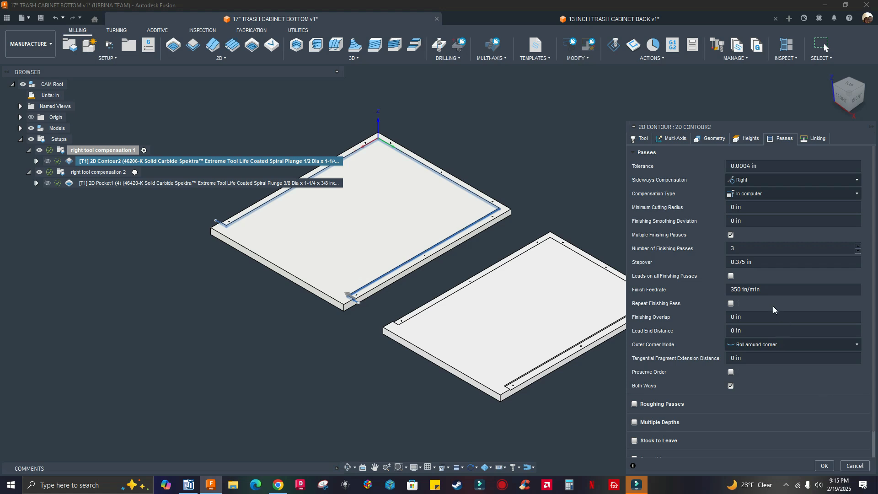
left_click(824, 466)
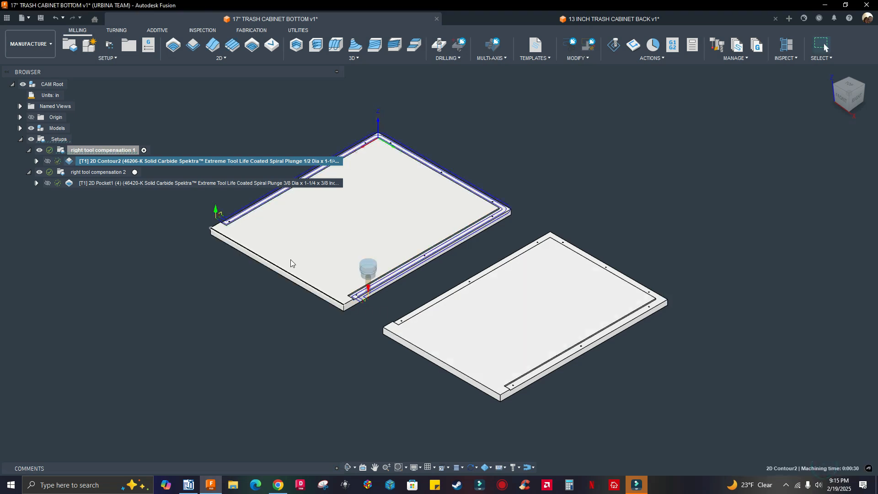
- Post process 2D Contour2 with the woodWOP post as right_comp1 into the TUTORIALS folder
scroll(473, 242, "up", 3)
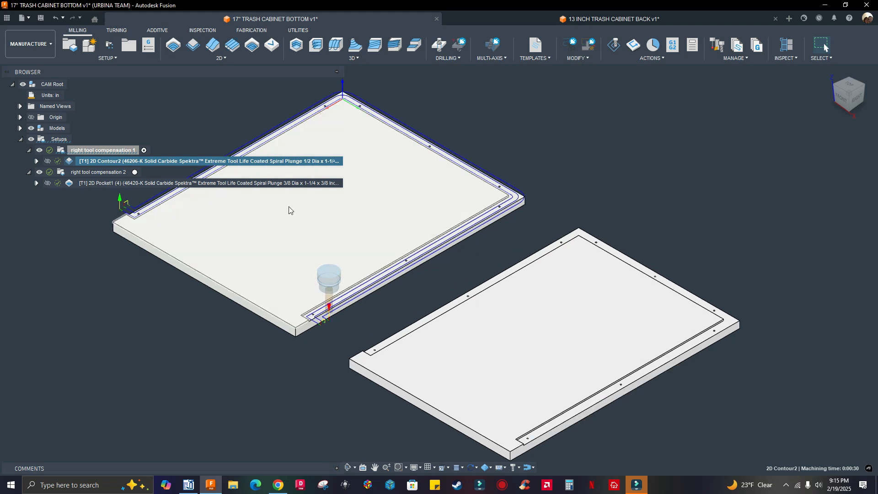
right_click(174, 163)
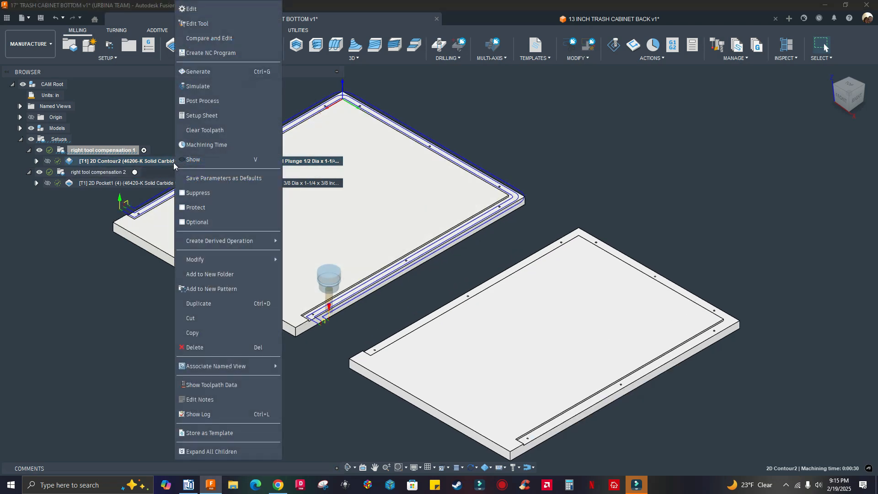
left_click(208, 98)
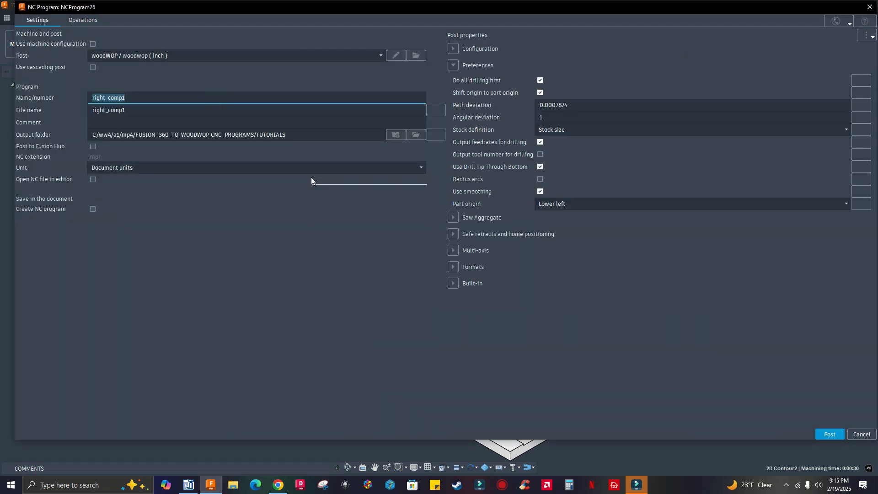
left_click(831, 434)
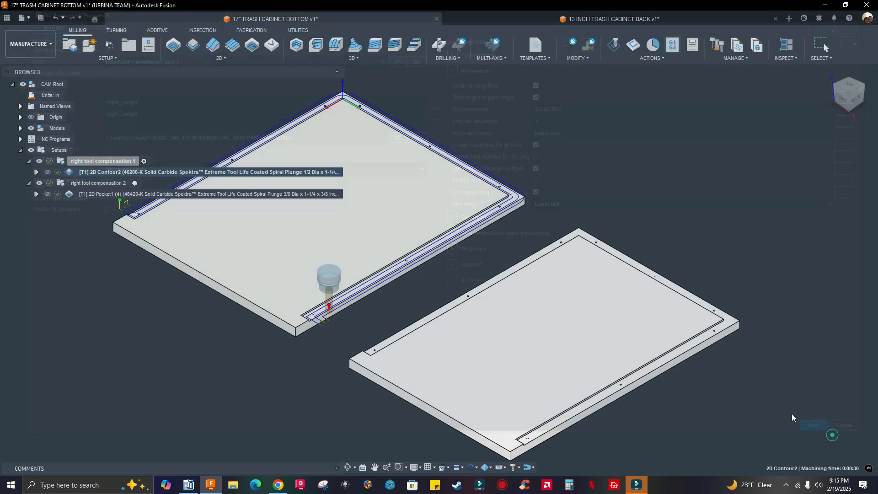
left_click(470, 256)
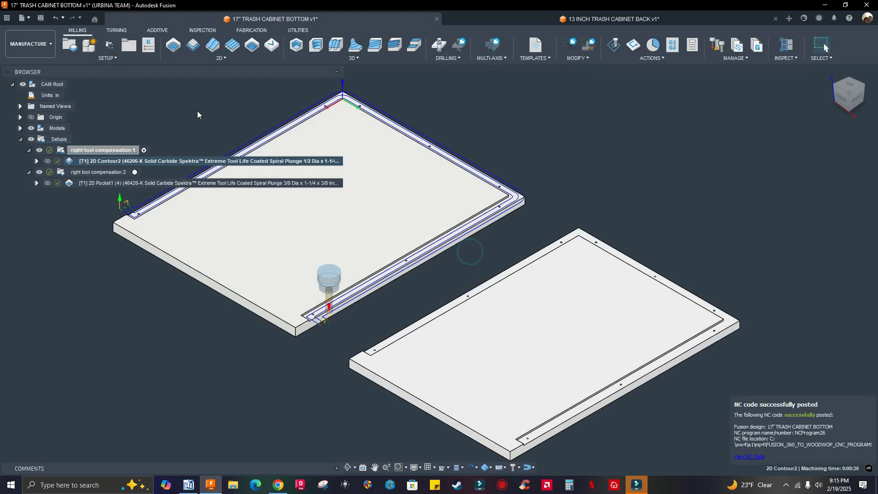
- Switch to woodWOP and open the program right_comp1 from the TUTORIALS folder
left_click(186, 487)
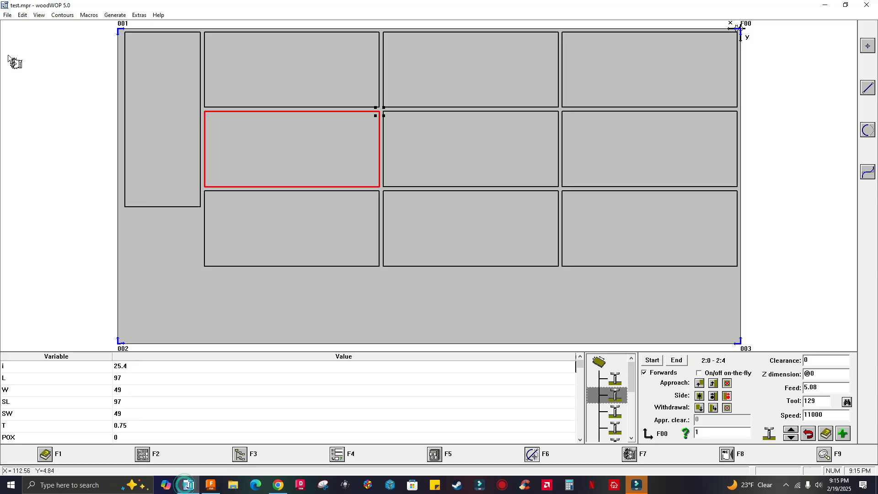
left_click(8, 15)
left_click(20, 45)
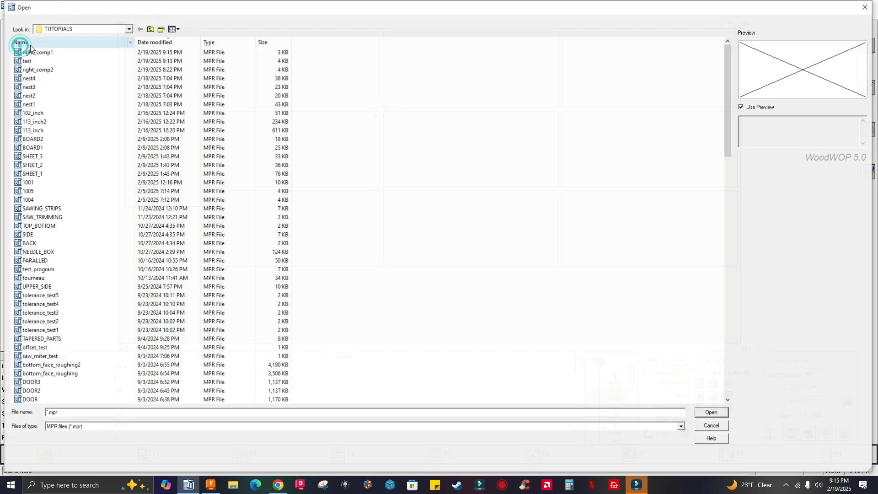
left_click(36, 51)
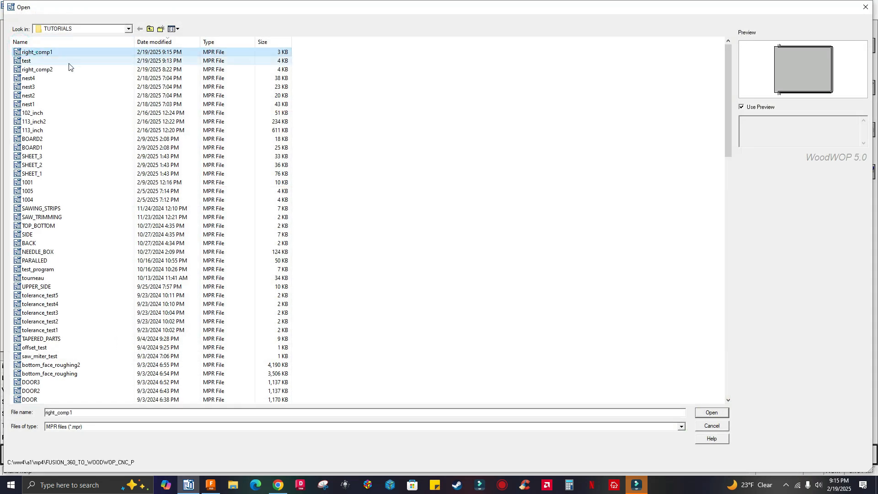
left_click(703, 414)
left_click(441, 273)
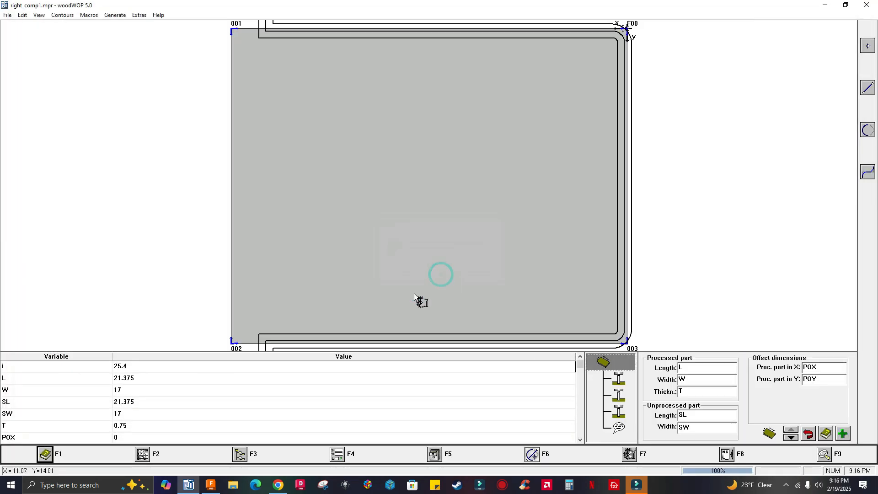
- Inspect the contour ends near corner 002 and the first routing macro's plunge position there
key("F9")
left_click_drag(296, 223, 370, 281)
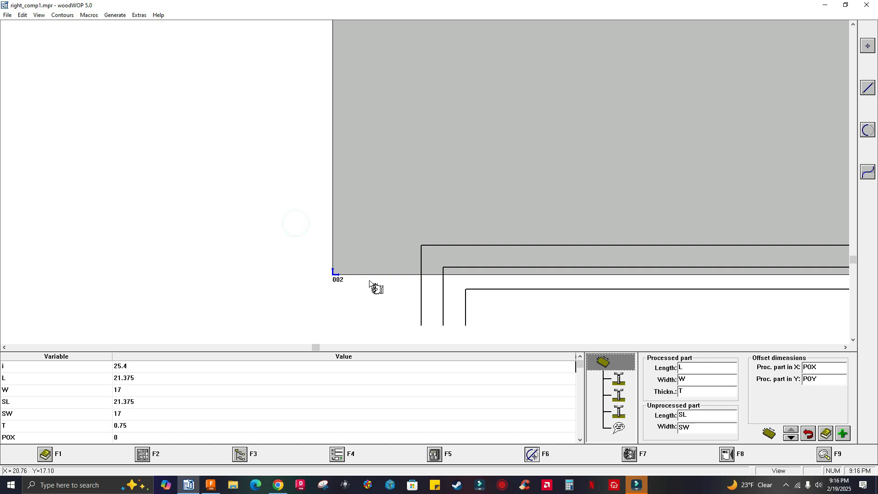
key("F9")
key("F9")
left_click(618, 379)
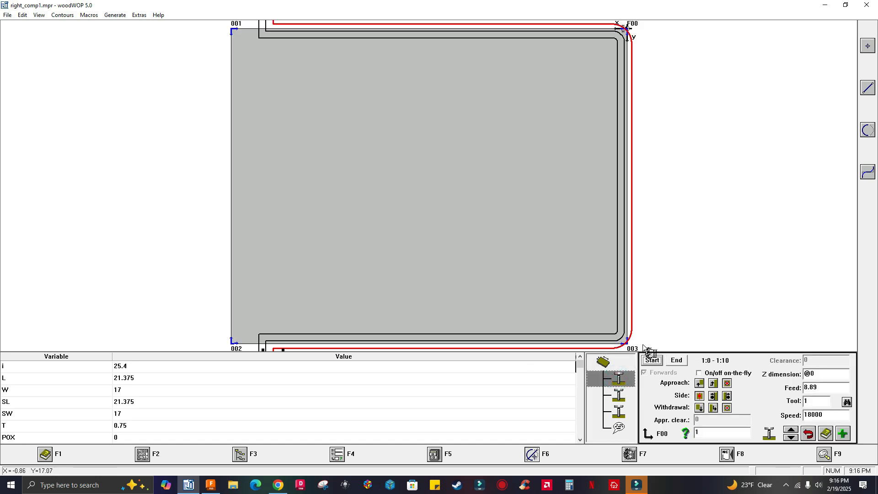
key("F9")
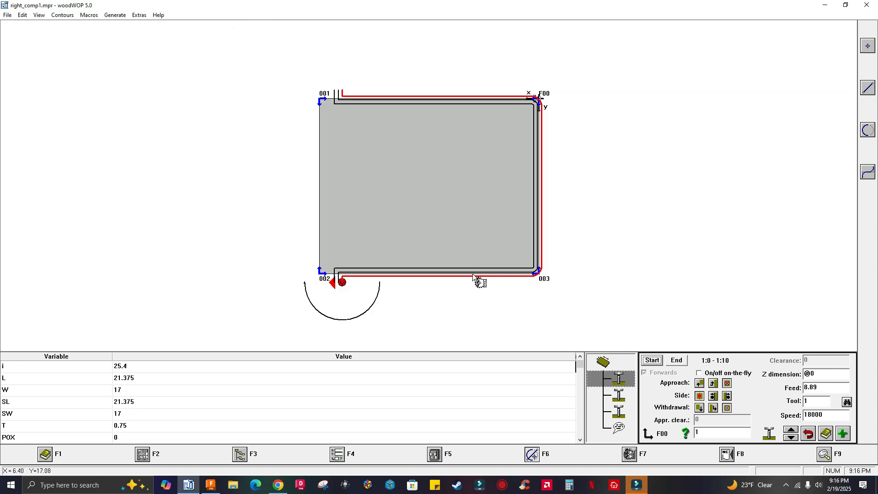
left_click_drag(335, 225, 369, 315)
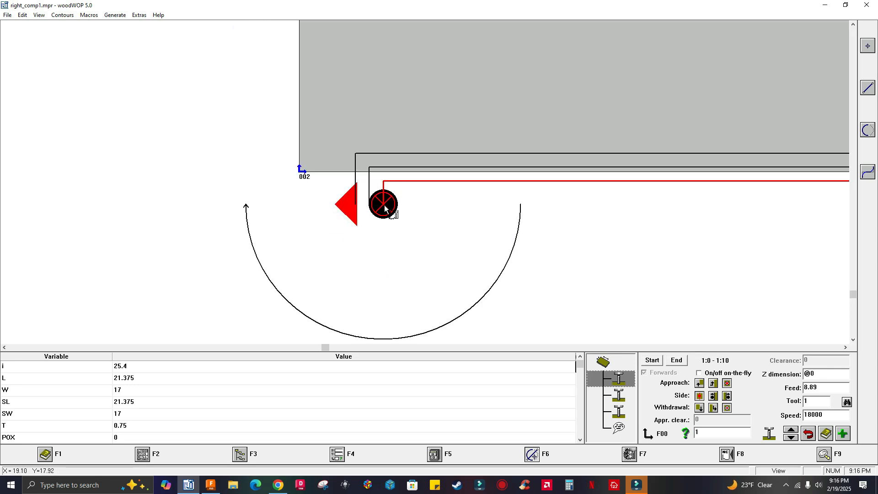
- Assign tool 131, the 3/8" new router bit, to all three routing macros in right_comp1
left_click(847, 403)
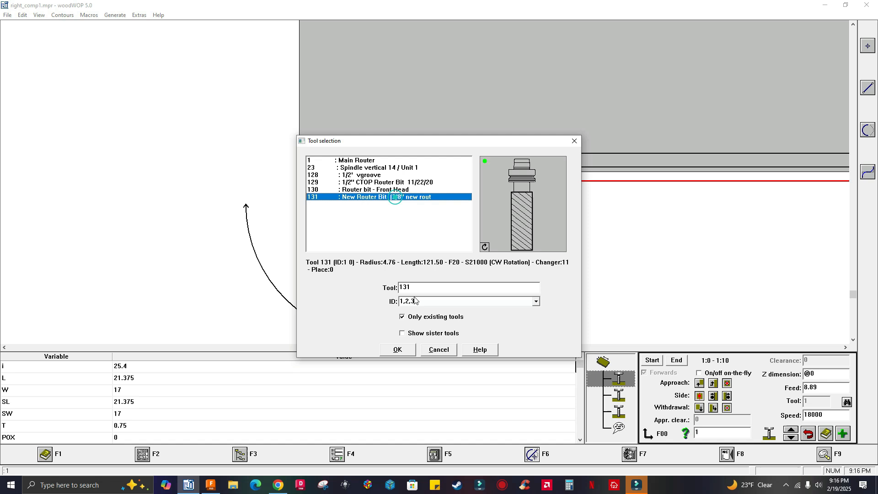
left_click(398, 349)
left_click(620, 396)
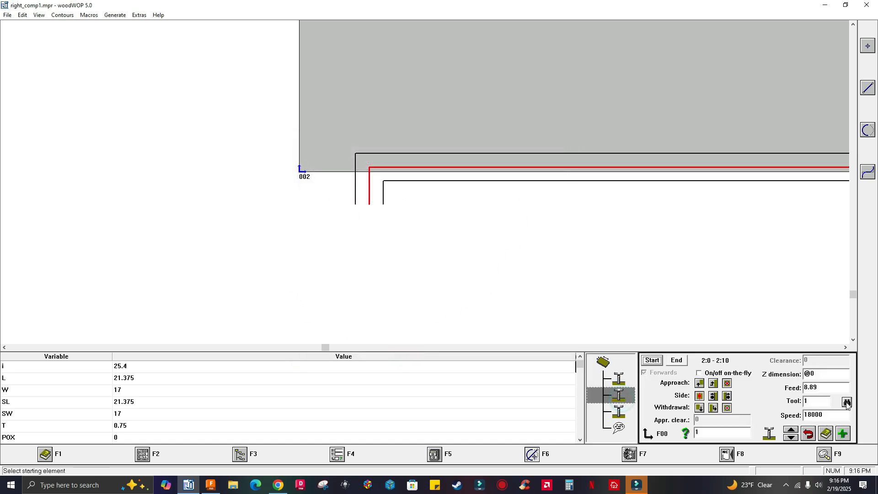
left_click(847, 401)
double_click(401, 199)
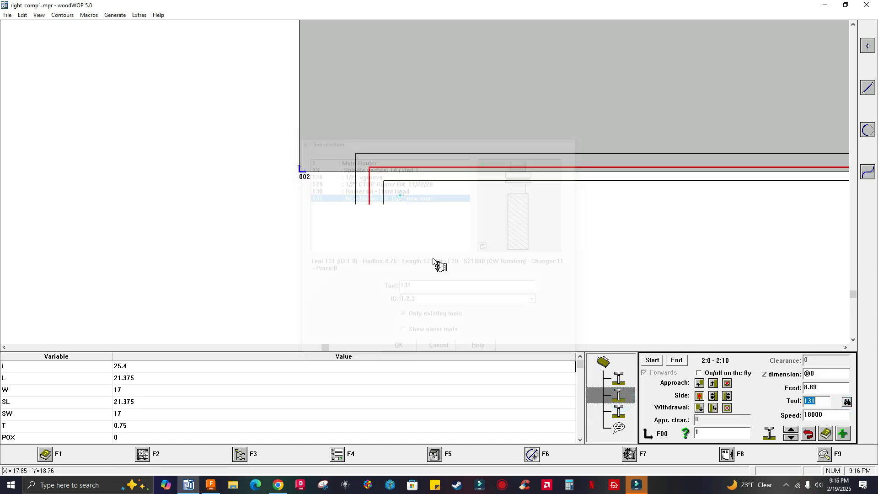
left_click(619, 413)
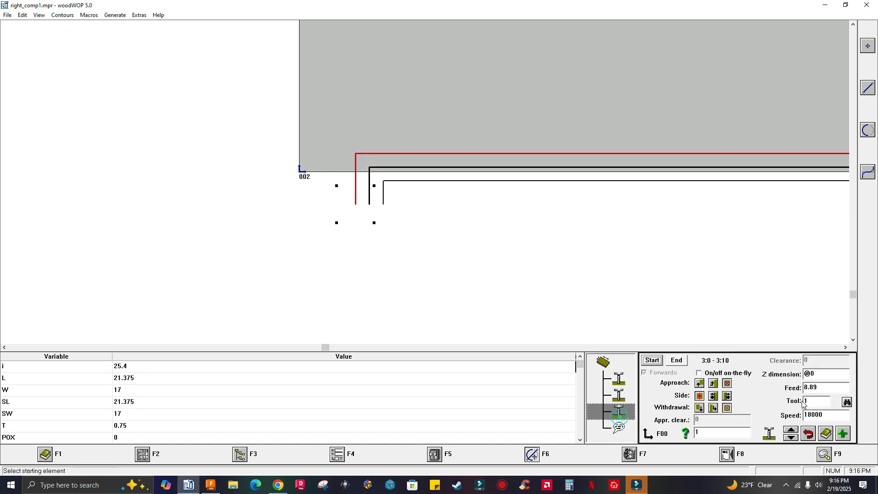
left_click(846, 401)
left_click(392, 197)
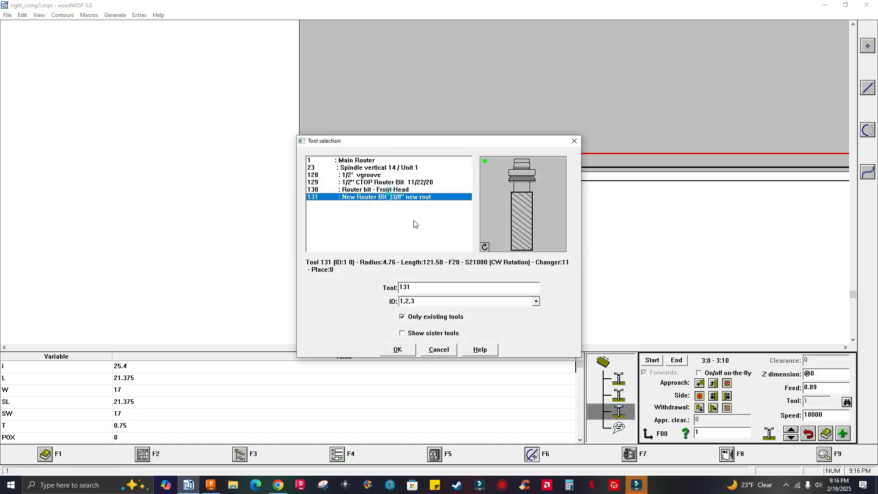
left_click(398, 350)
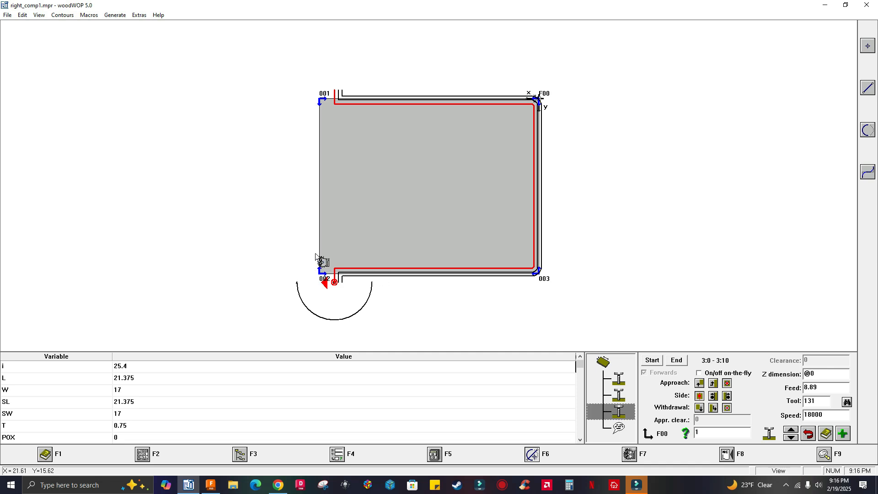
- Inspect the third macro's plunge position near corner 002 and compare the contours of all three routing macros
left_click_drag(355, 315, 360, 325)
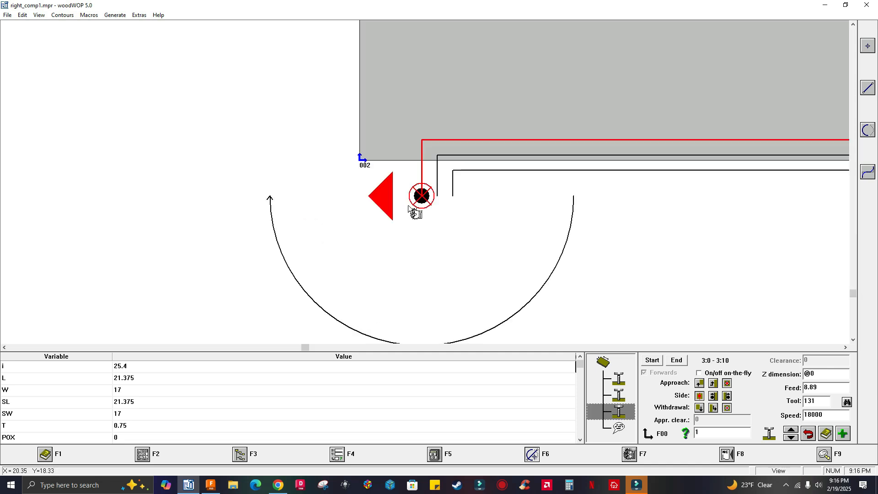
left_click_drag(399, 61, 457, 224)
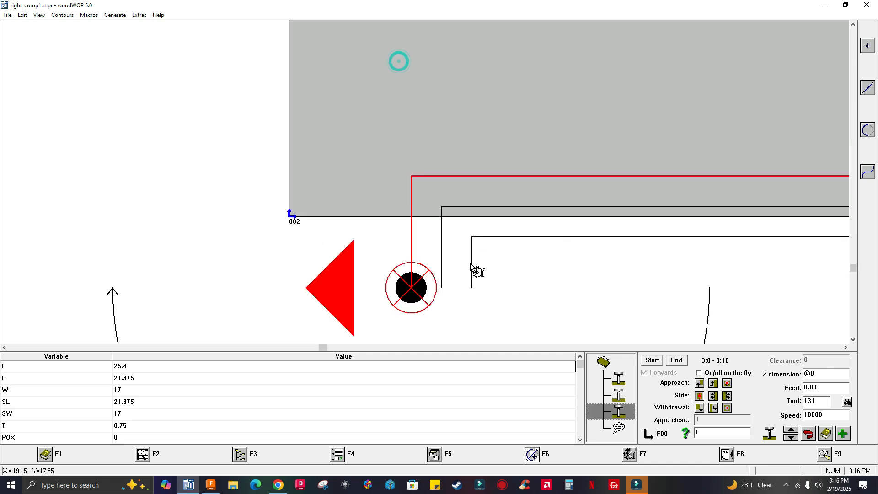
left_click(621, 382)
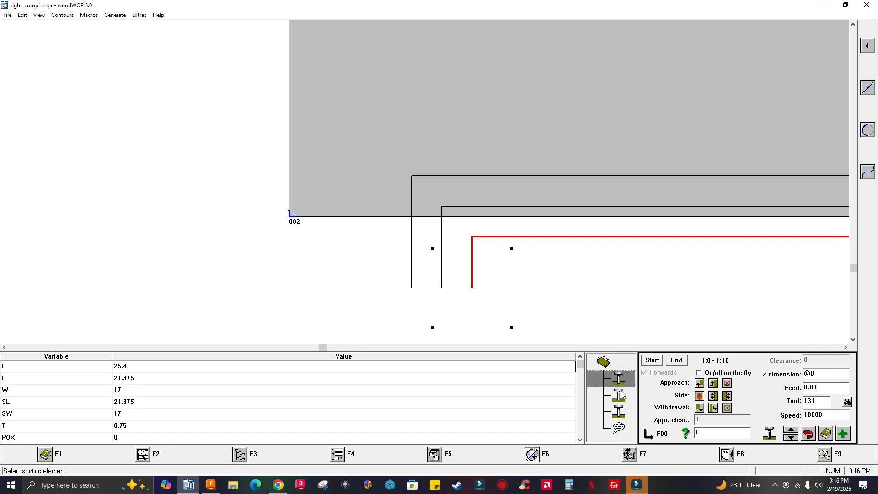
left_click(621, 395)
left_click(617, 415)
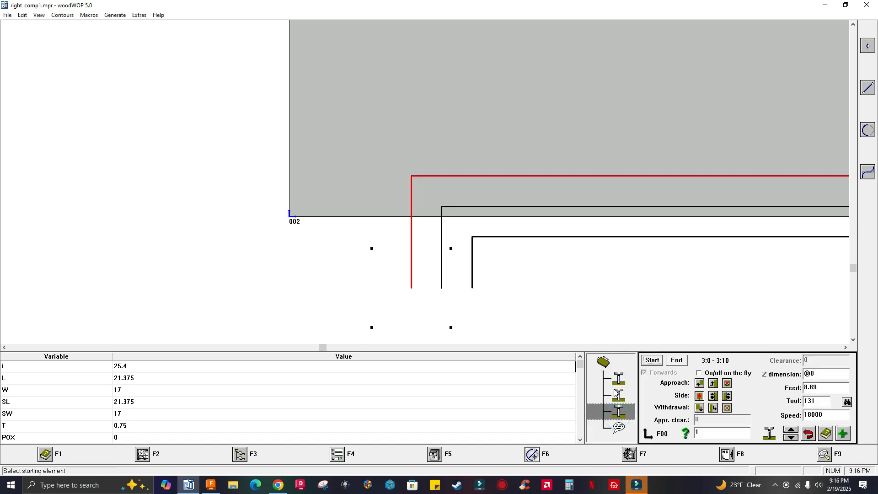
left_click(616, 385)
left_click(617, 396)
left_click(617, 411)
right_click(572, 325)
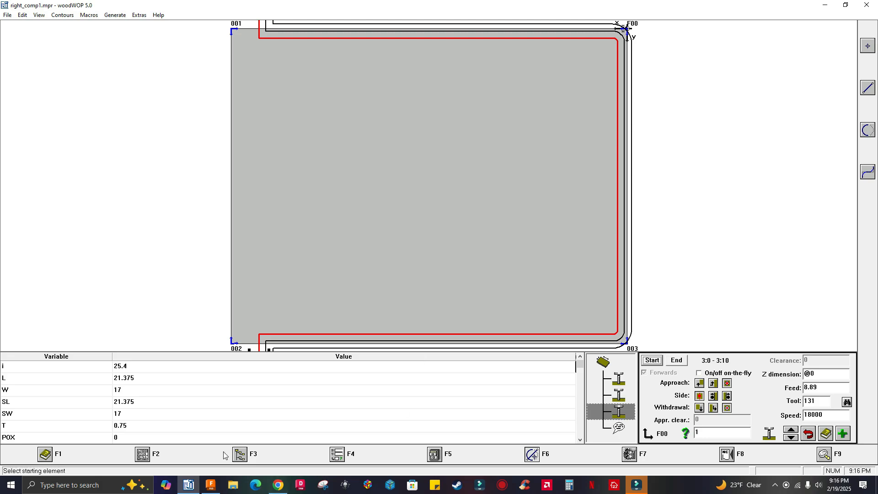
- Switch to Fusion and set the compensation type of 2D Contour2 to In control
left_click(210, 487)
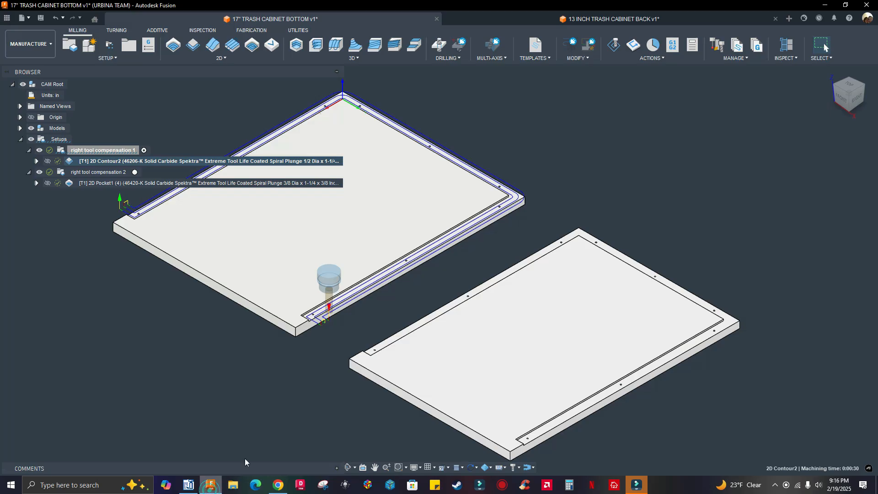
right_click(203, 164)
left_click(220, 9)
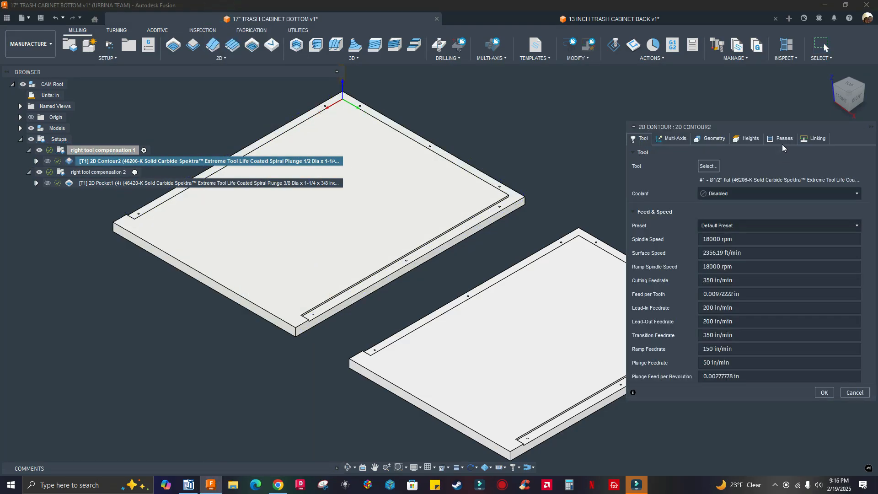
left_click(782, 139)
left_click(757, 194)
left_click(751, 221)
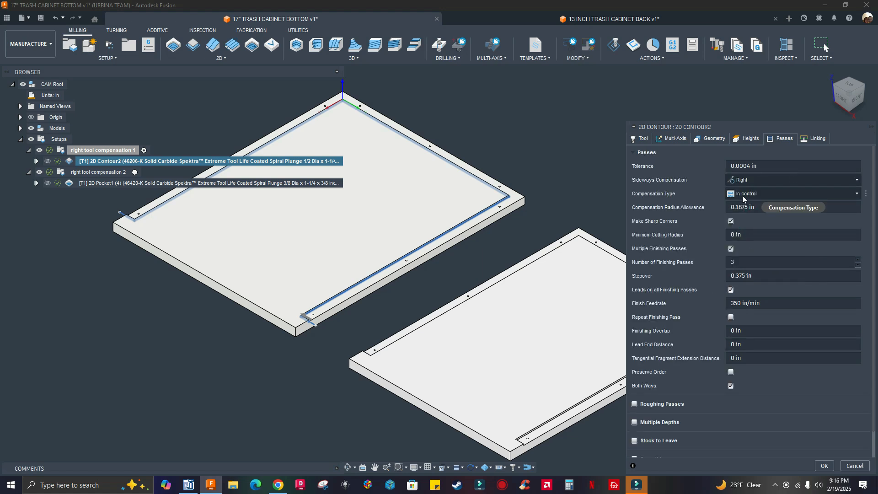
left_click(824, 465)
scroll(503, 223, "down", 2)
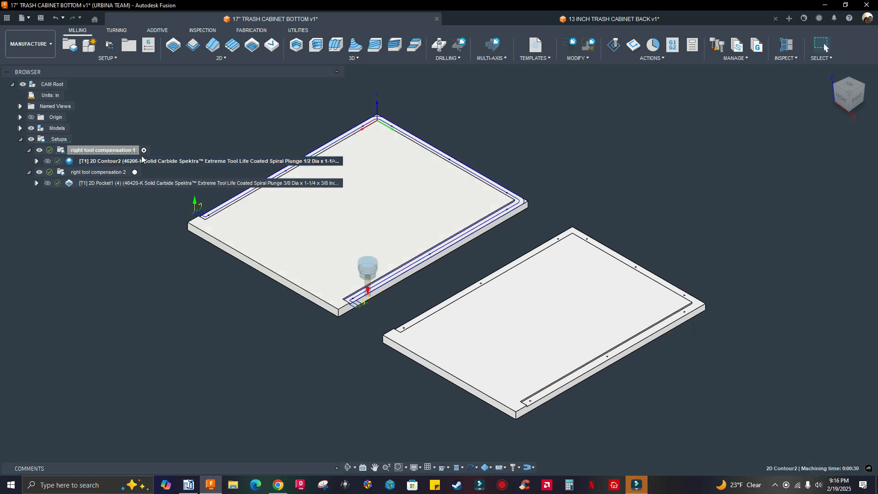
scroll(167, 213, "up", 5)
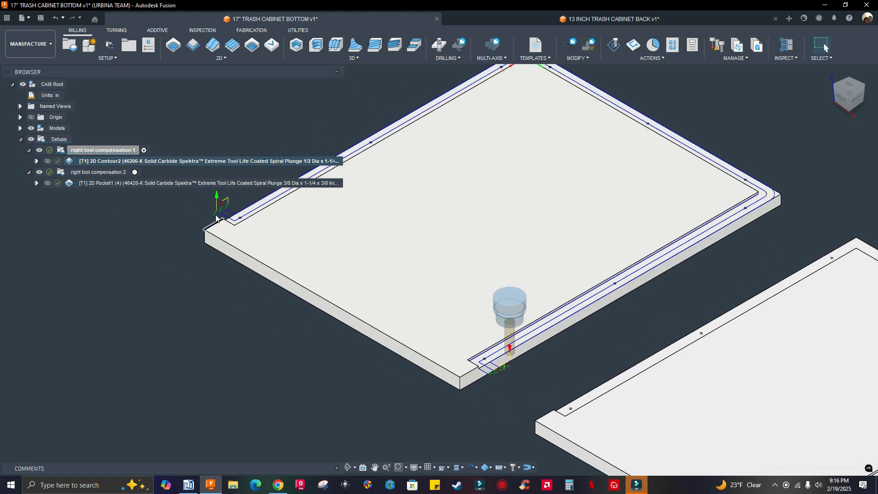
right_click(158, 161)
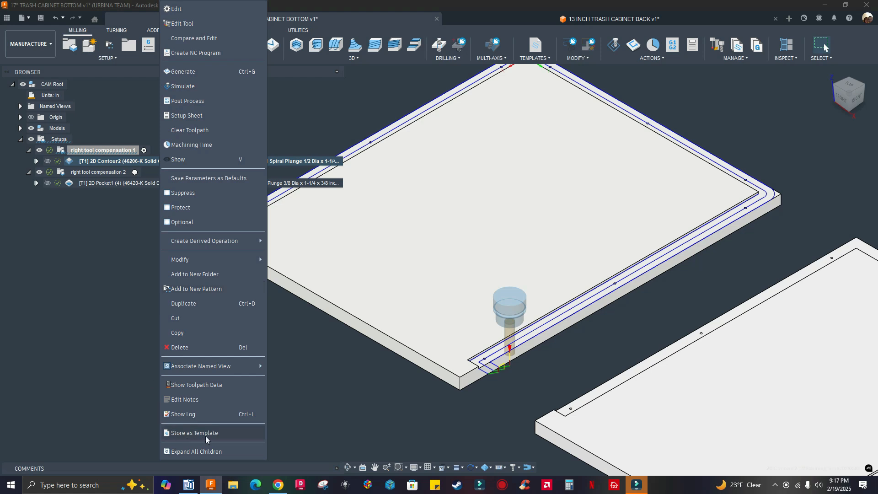
left_click(289, 397)
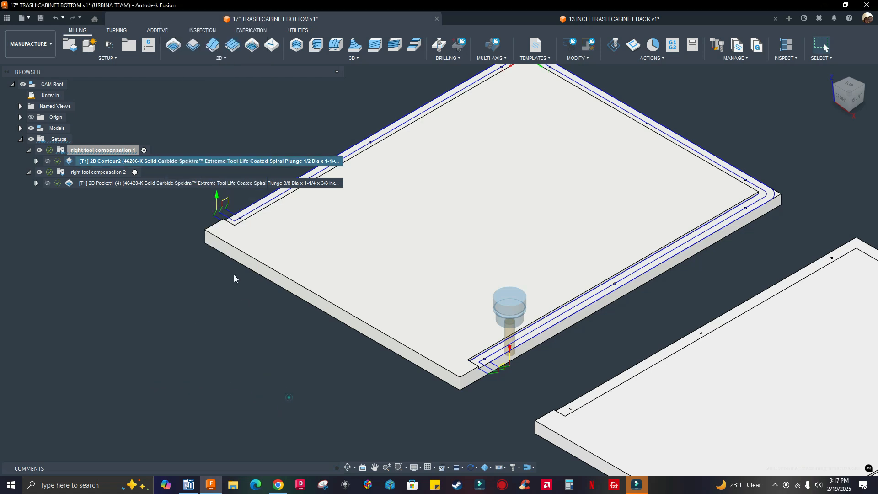
- Switch to the 13 INCH TRASH CABINET BACK document and review 2D Contour1's tool, geometry and passes settings without changing them
left_click(556, 21)
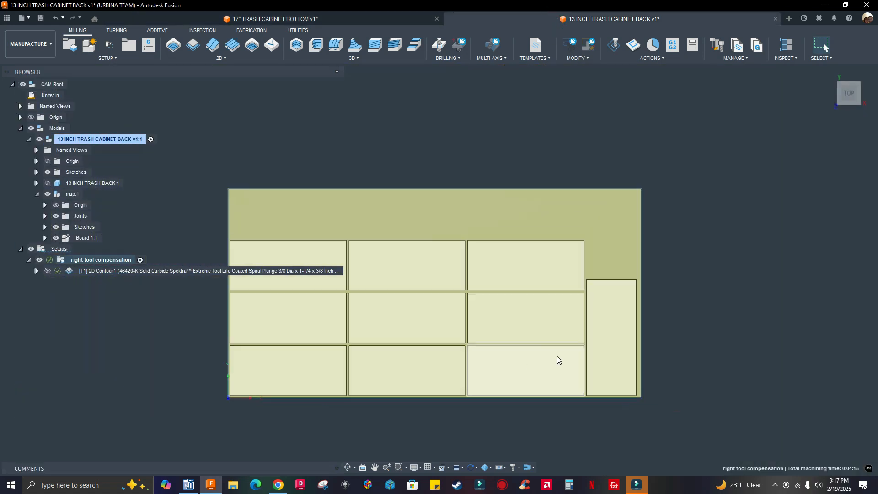
left_click(185, 274)
right_click(185, 274)
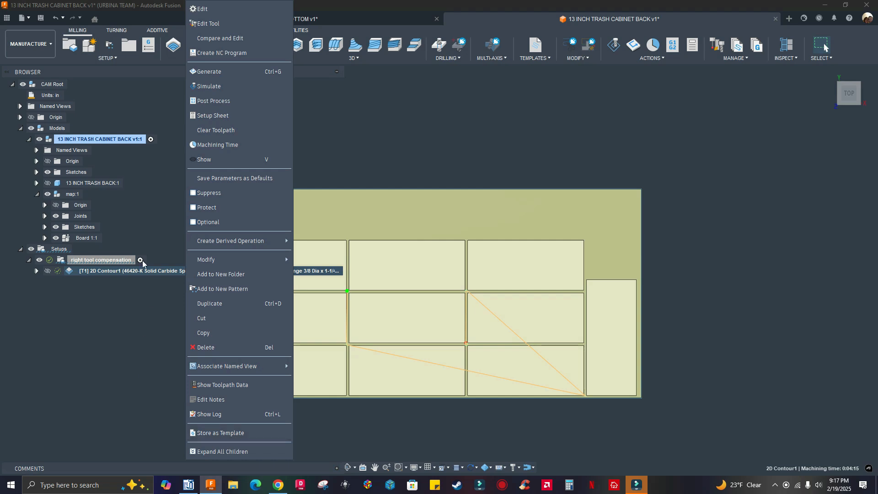
left_click(203, 10)
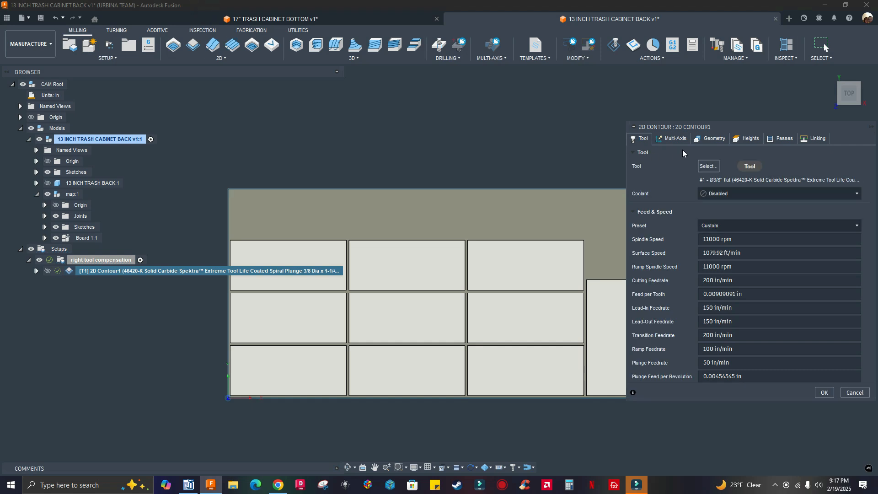
left_click(709, 139)
left_click(640, 139)
left_click(670, 140)
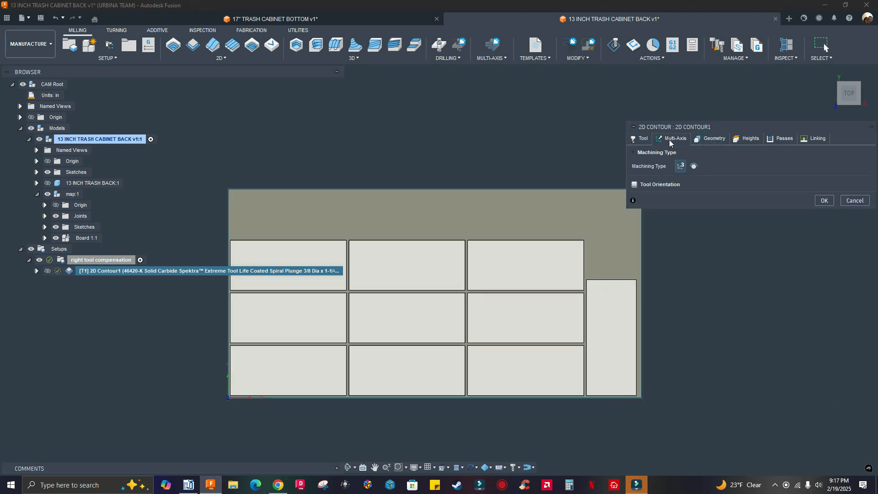
left_click(640, 138)
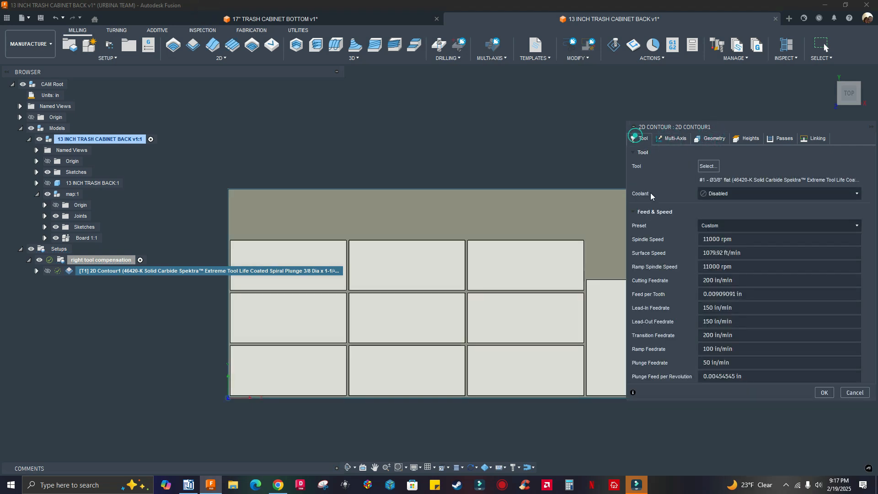
left_click(712, 140)
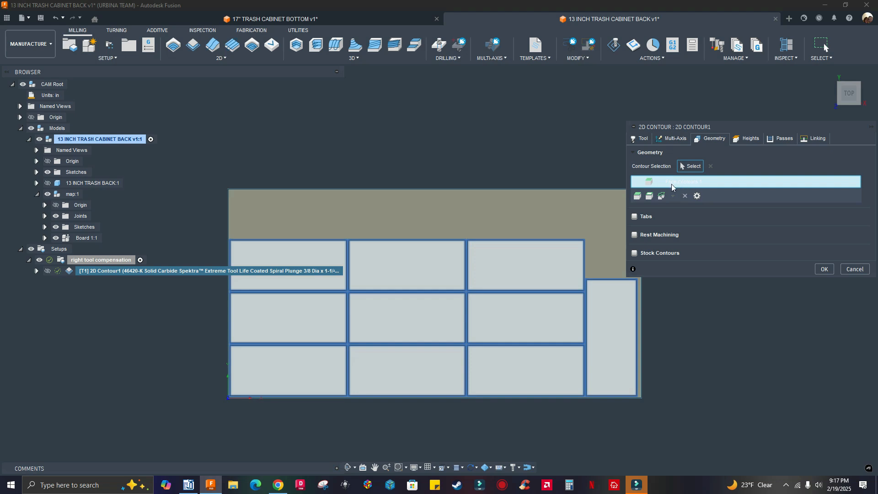
left_click(777, 138)
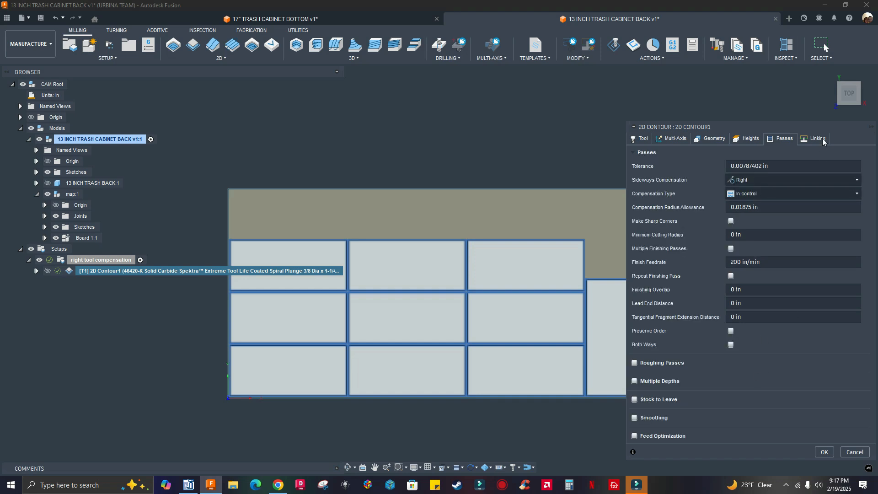
left_click(855, 455)
scroll(636, 212, "down", 2)
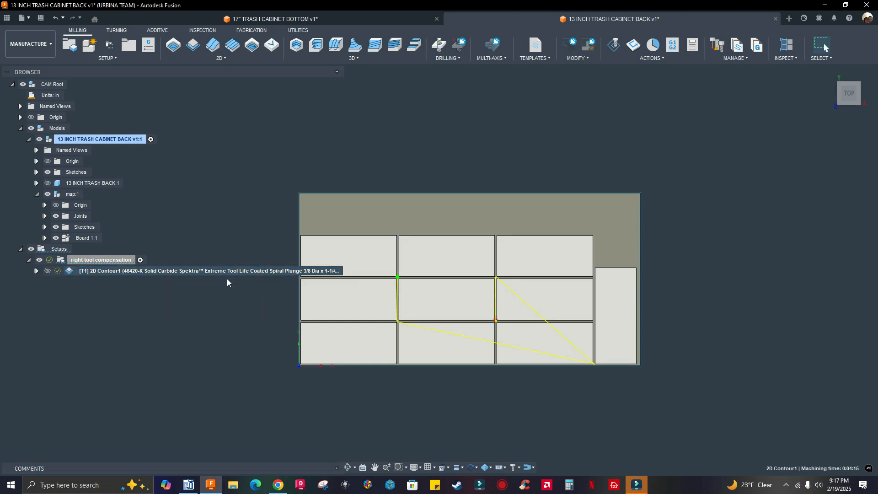
middle_click_drag(703, 233, 599, 227)
scroll(600, 228, "up", 3)
middle_click_drag(582, 268, 654, 236)
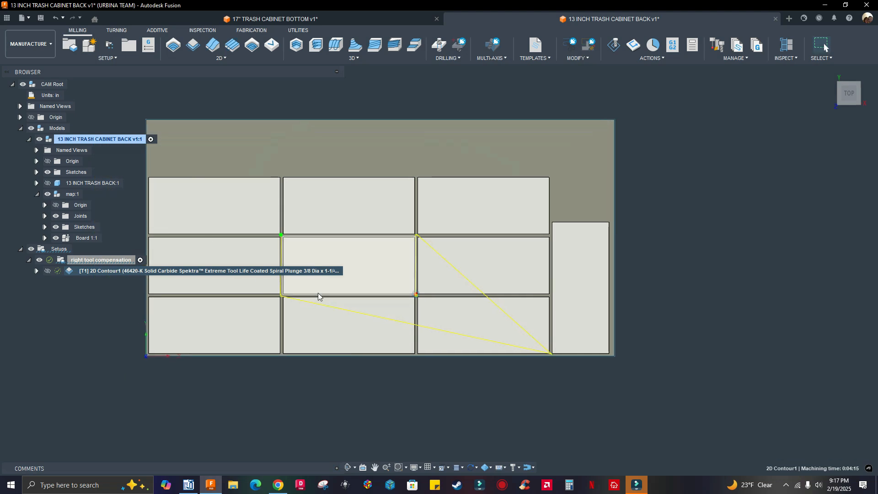
scroll(771, 325, "down", 2)
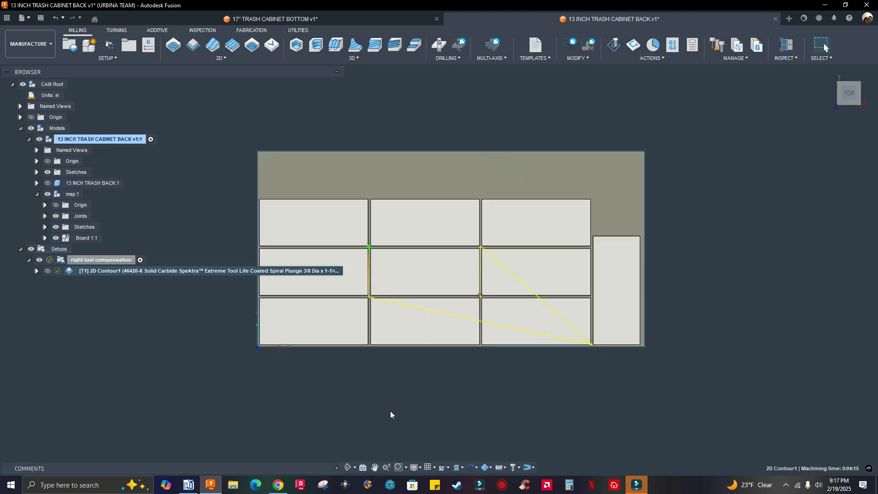
scroll(307, 419, "down", 2)
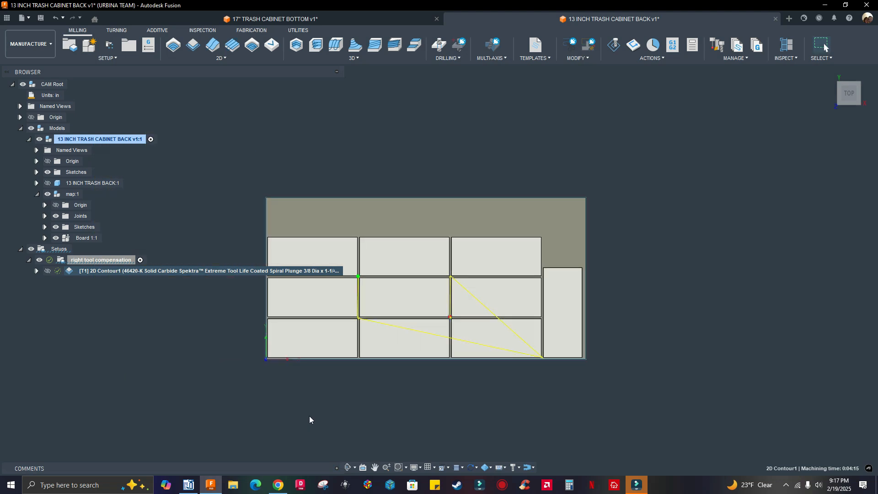